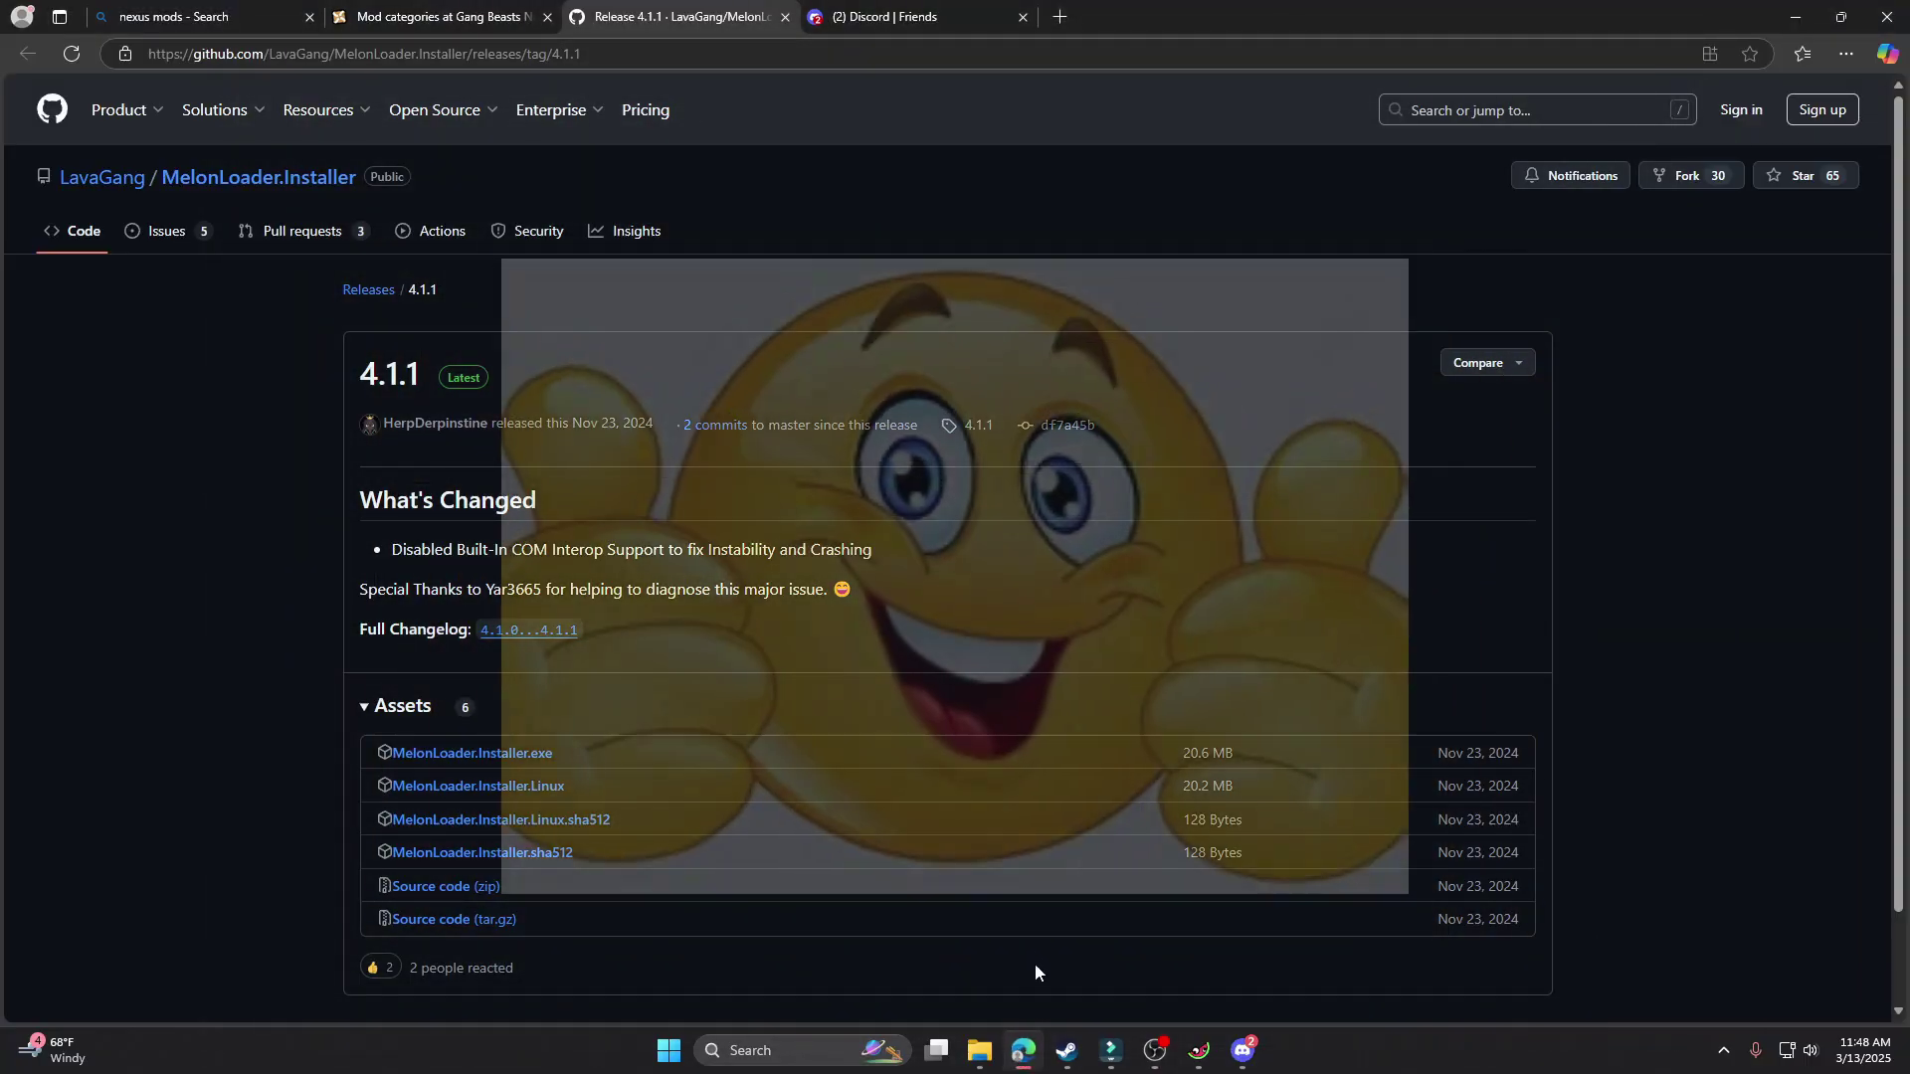
# - Show the Gang Beasts Miscellaneous category on Nexus Mods, listing its 21 results
pyautogui.click(543, 10)
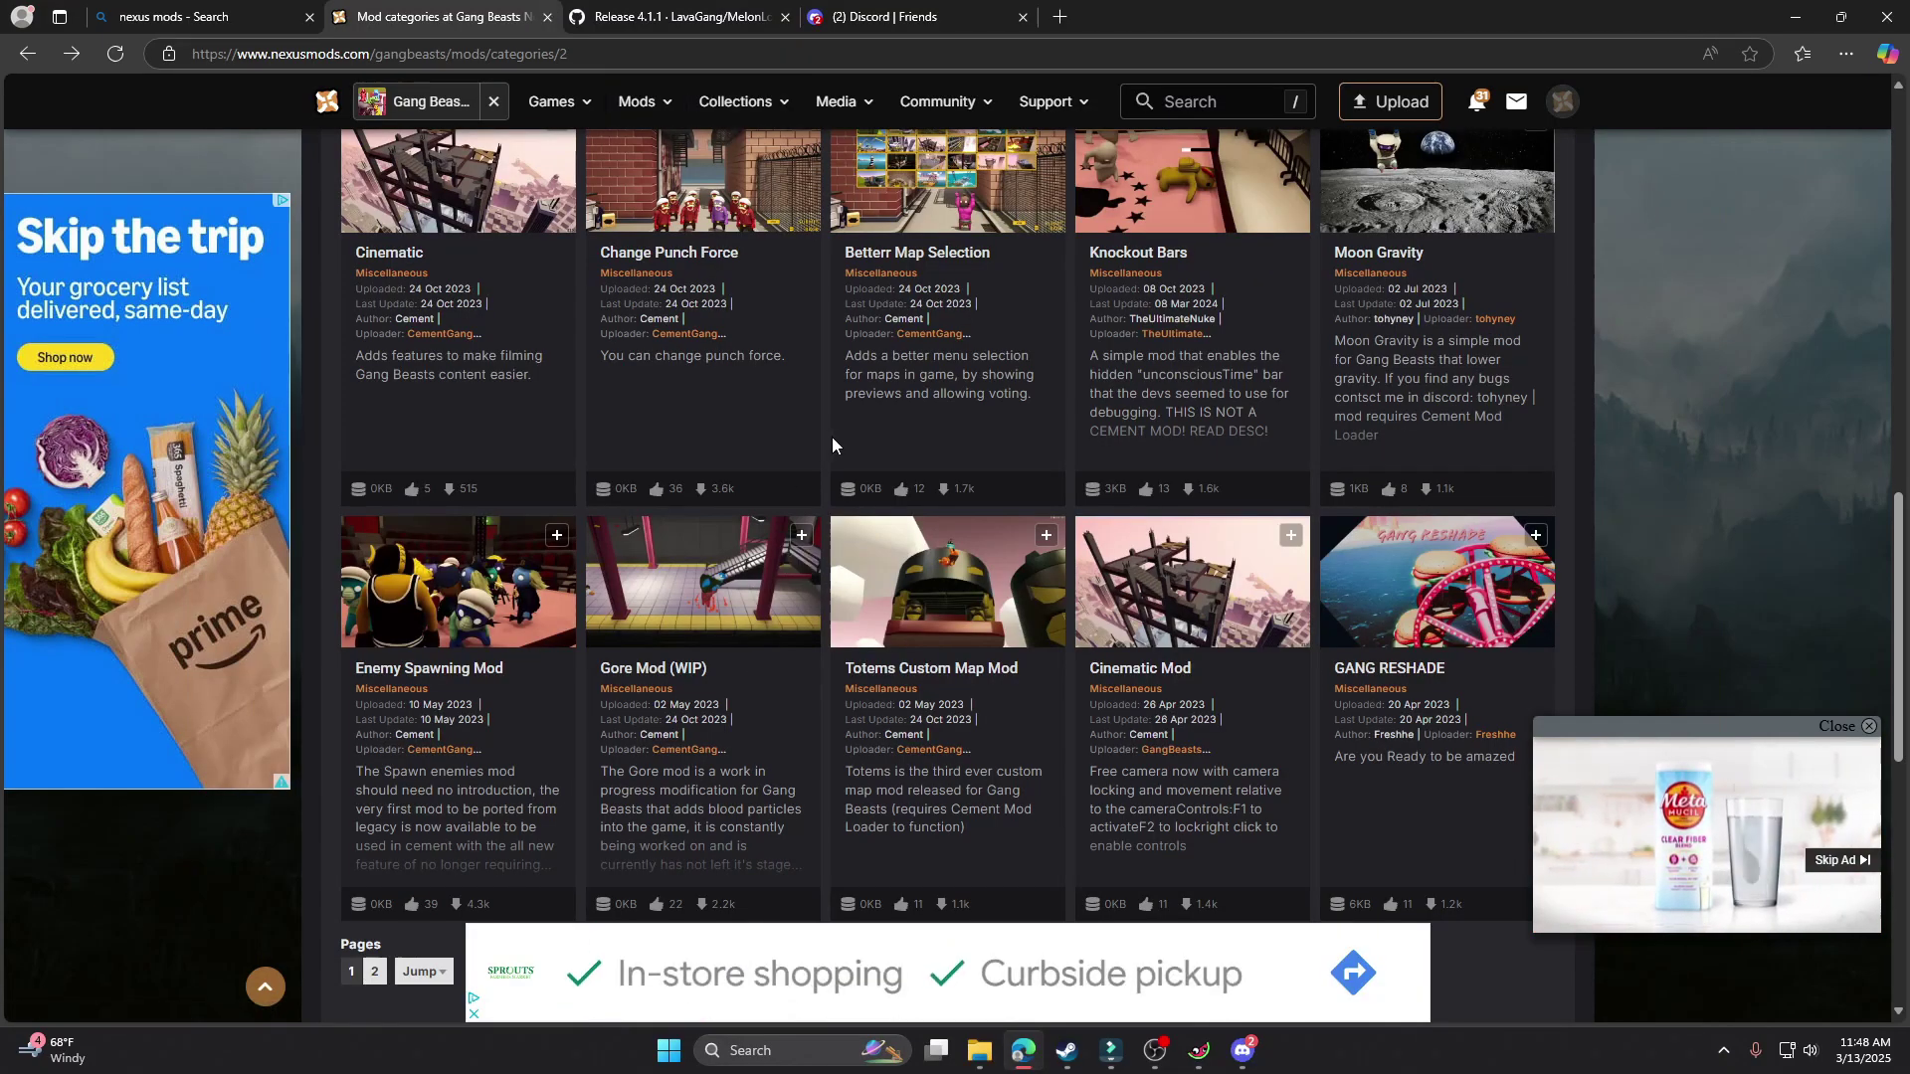
pyautogui.scroll(9, 832, 438)
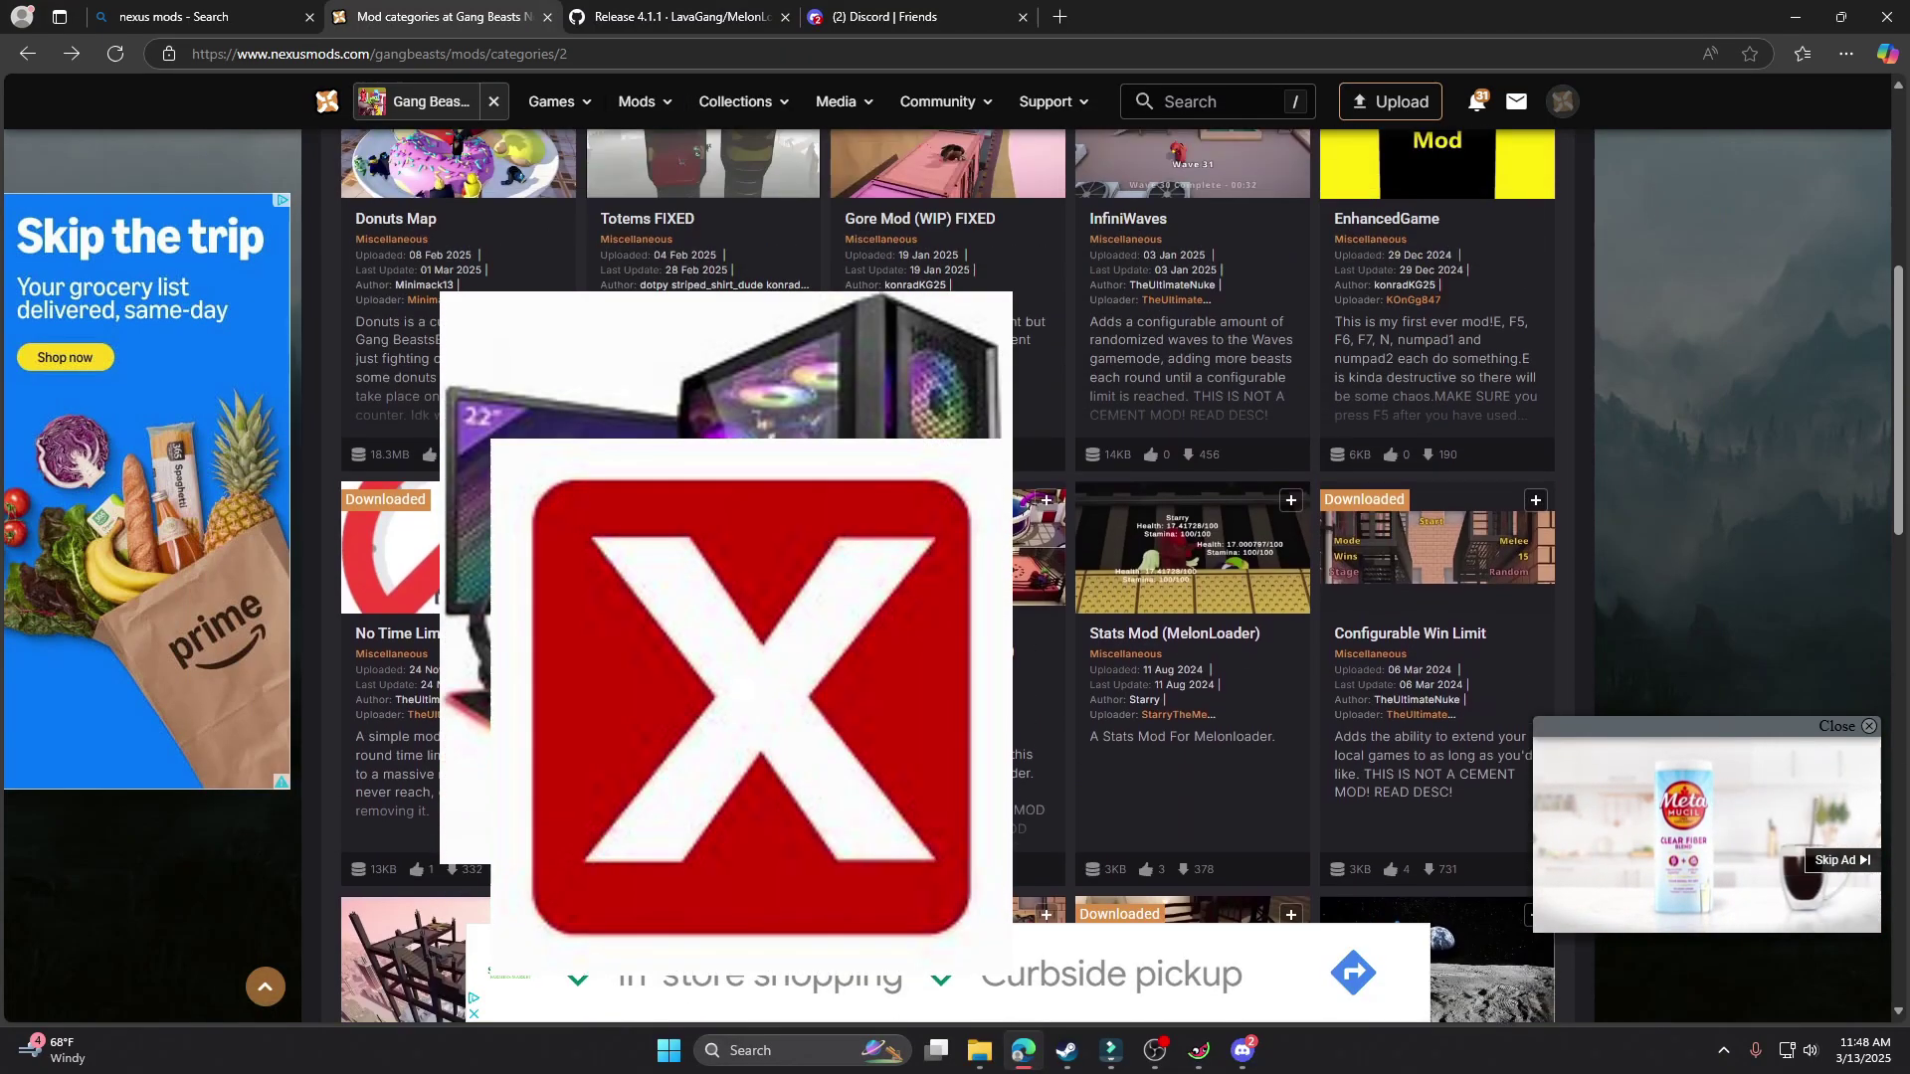
pyautogui.scroll(4, 821, 473)
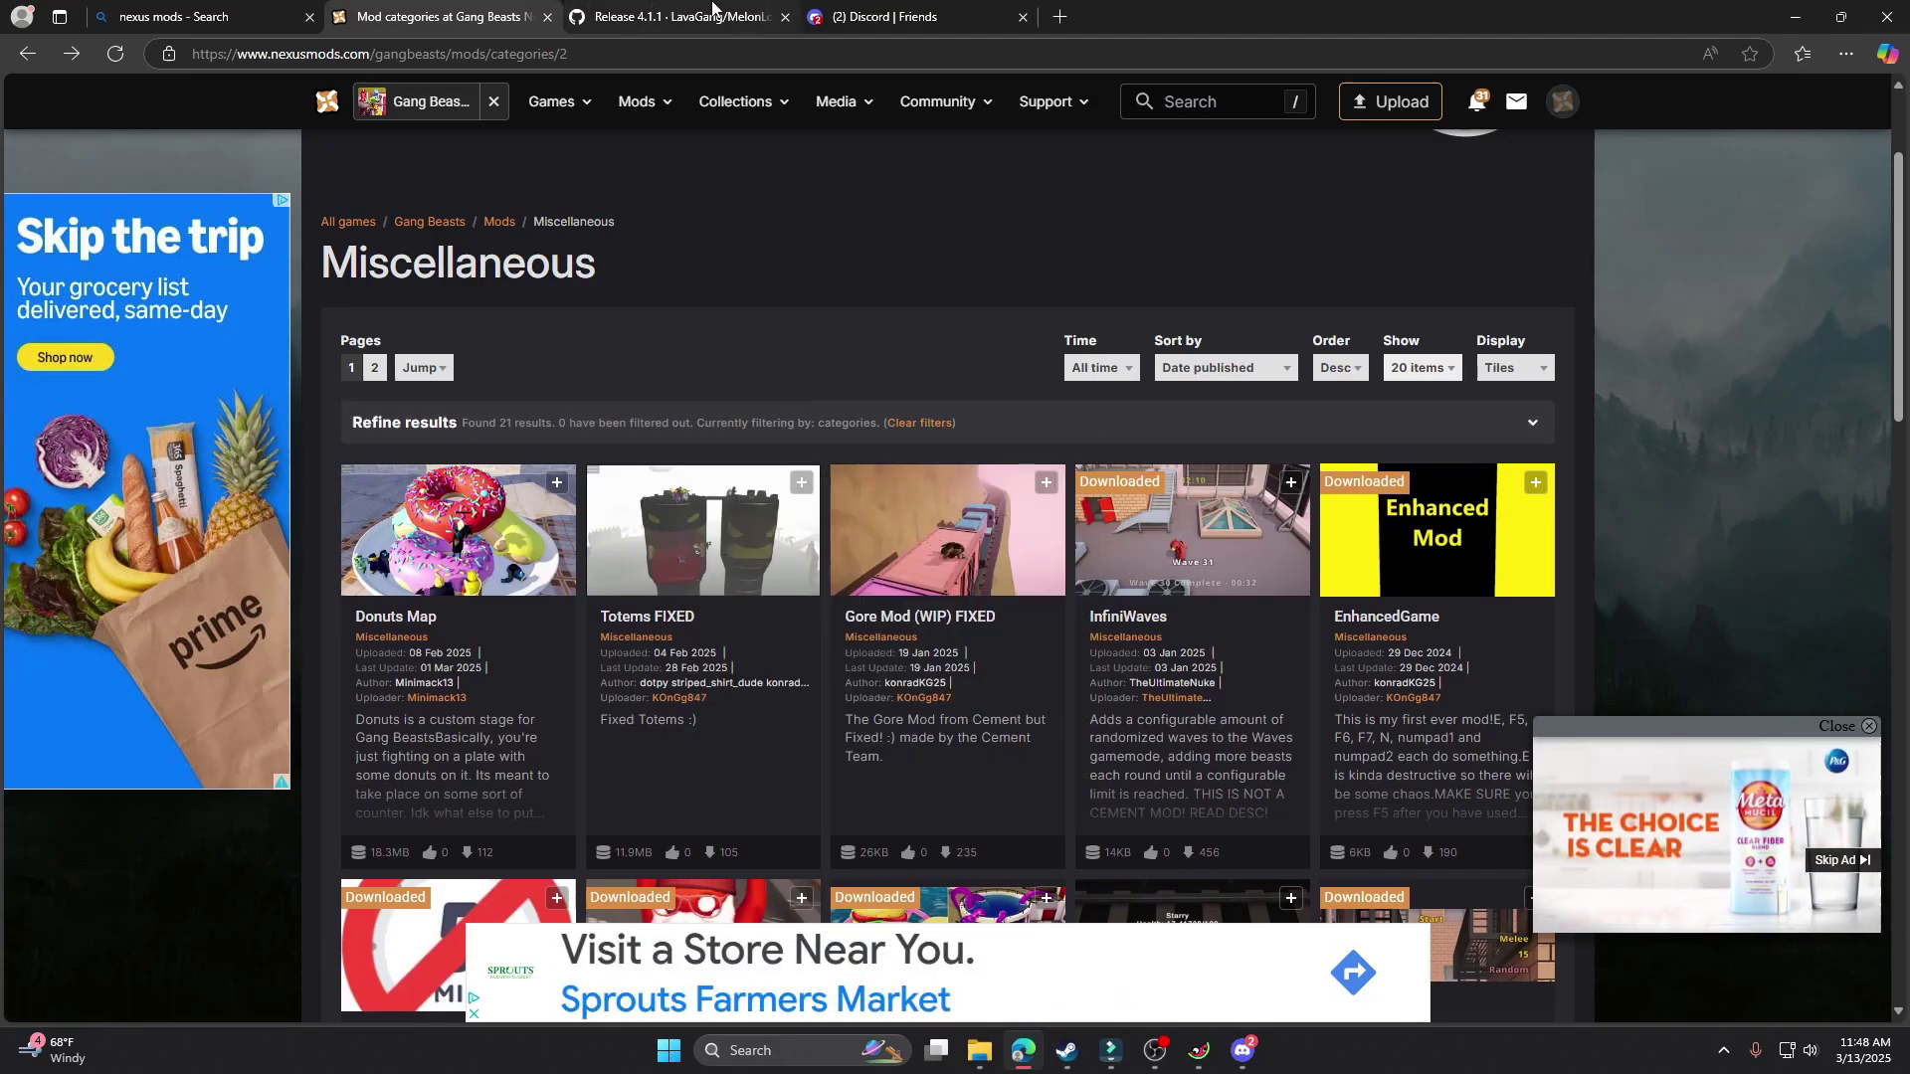
# - Return to GitHub's MelonLoader 4.1.1 release page with its six assets, including MelonLoader.Installer.exe
pyautogui.click(677, 17)
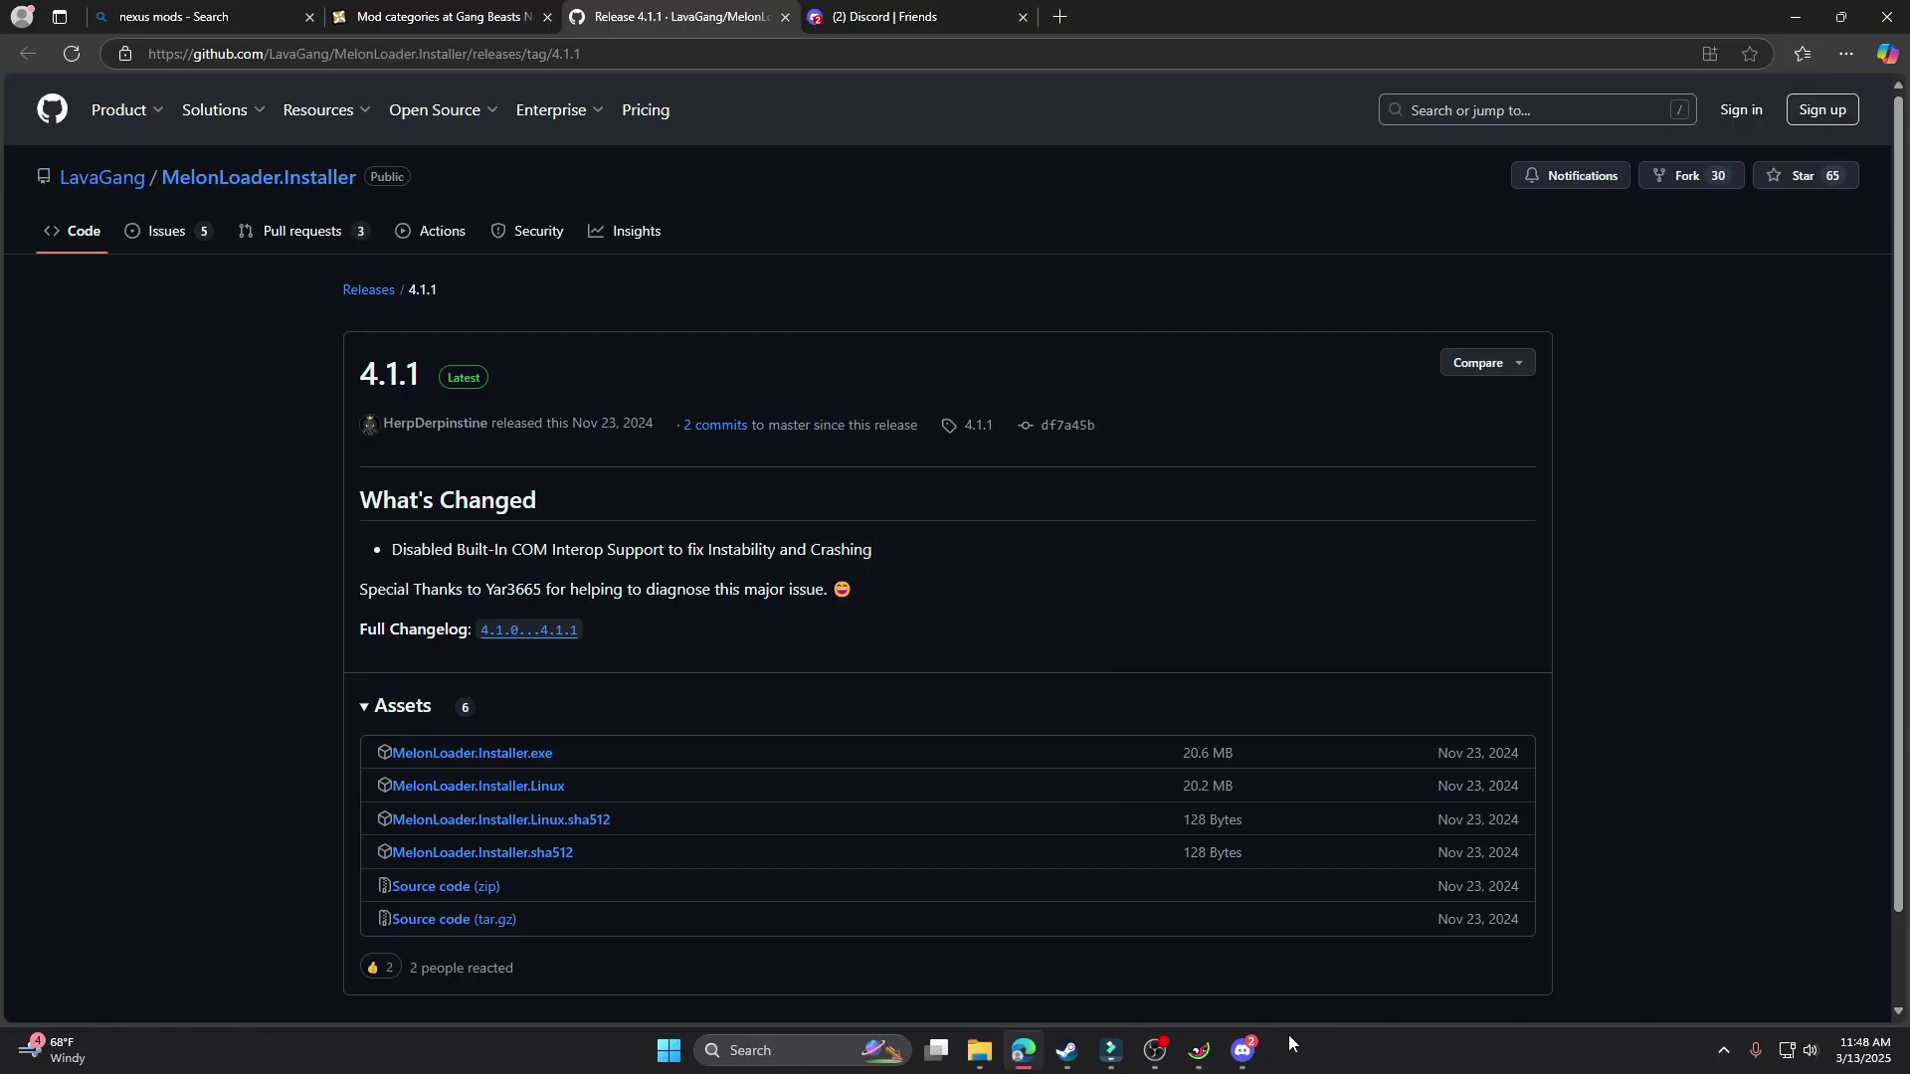
pyautogui.moveTo(1227, 1062)
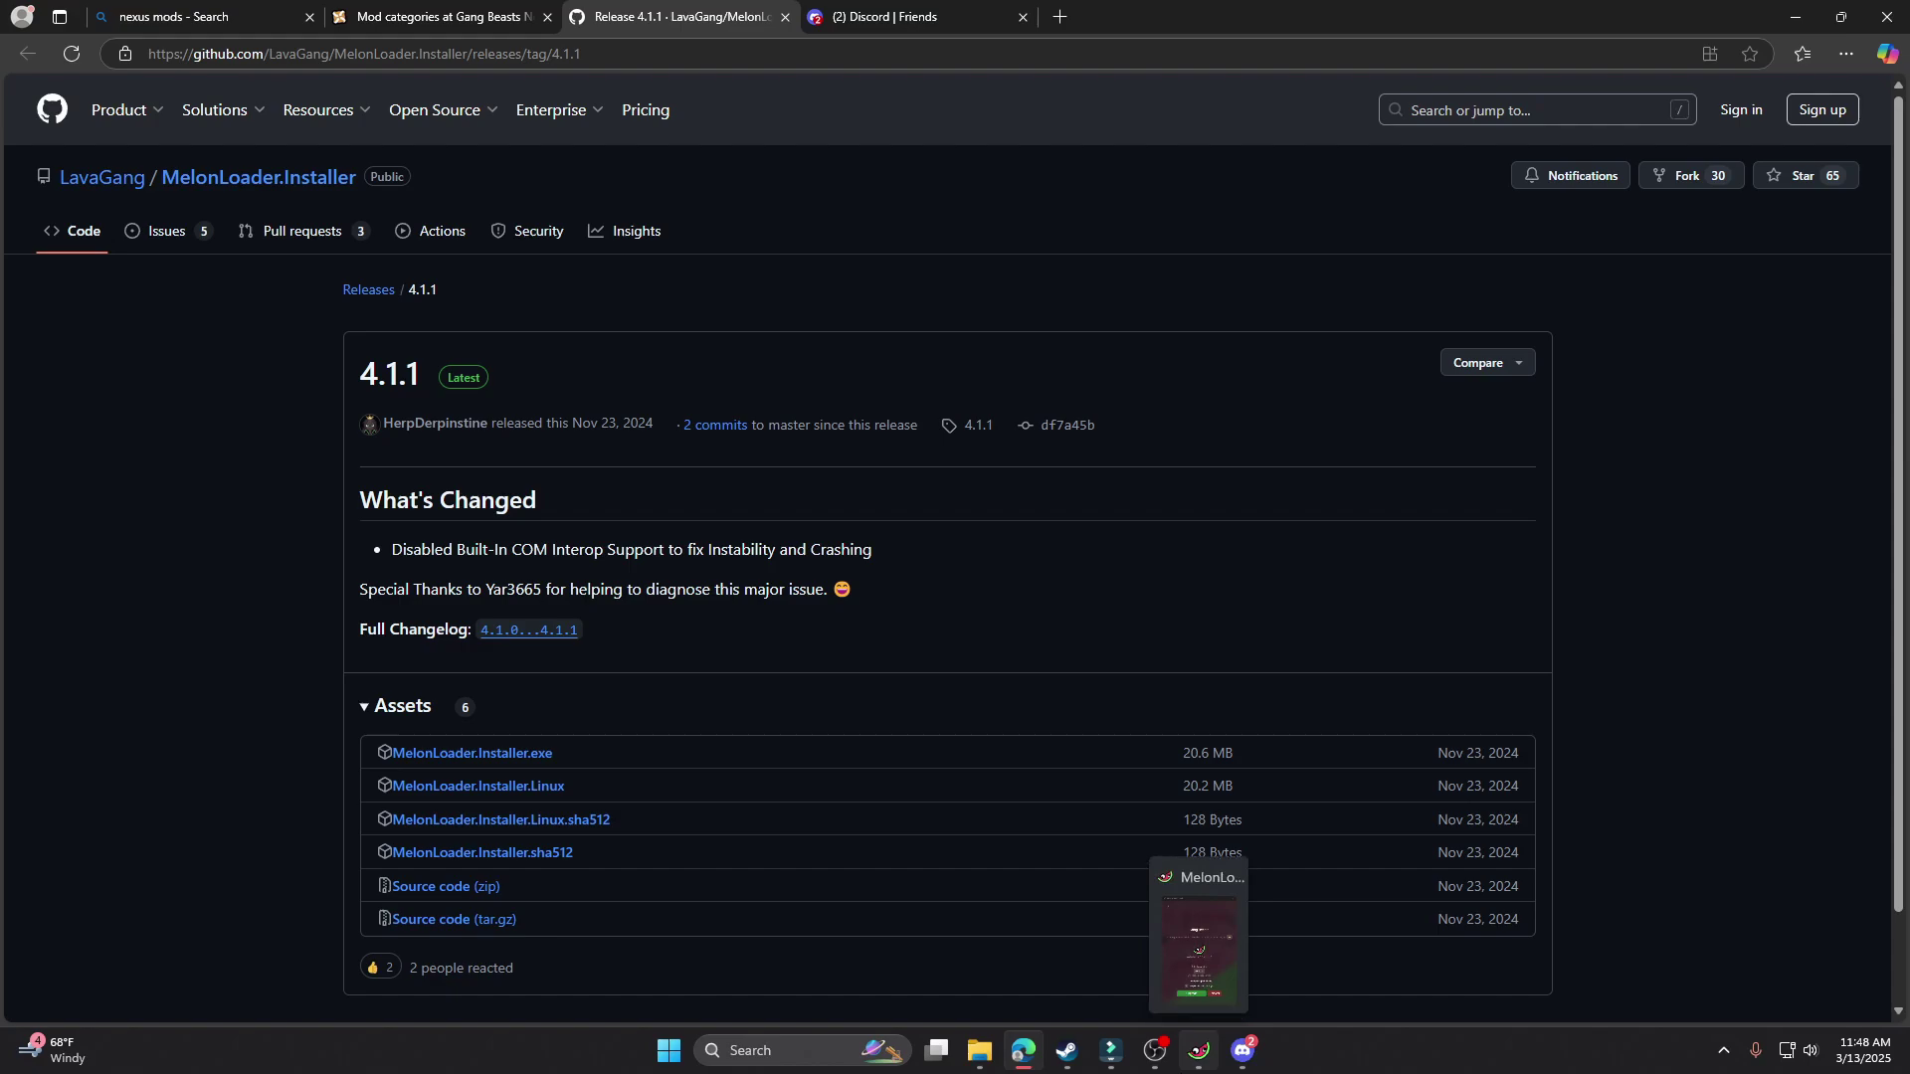
# - Bring back the MelonLoader Installer and select Gang Beasts from its games list
pyautogui.moveTo(980, 1063)
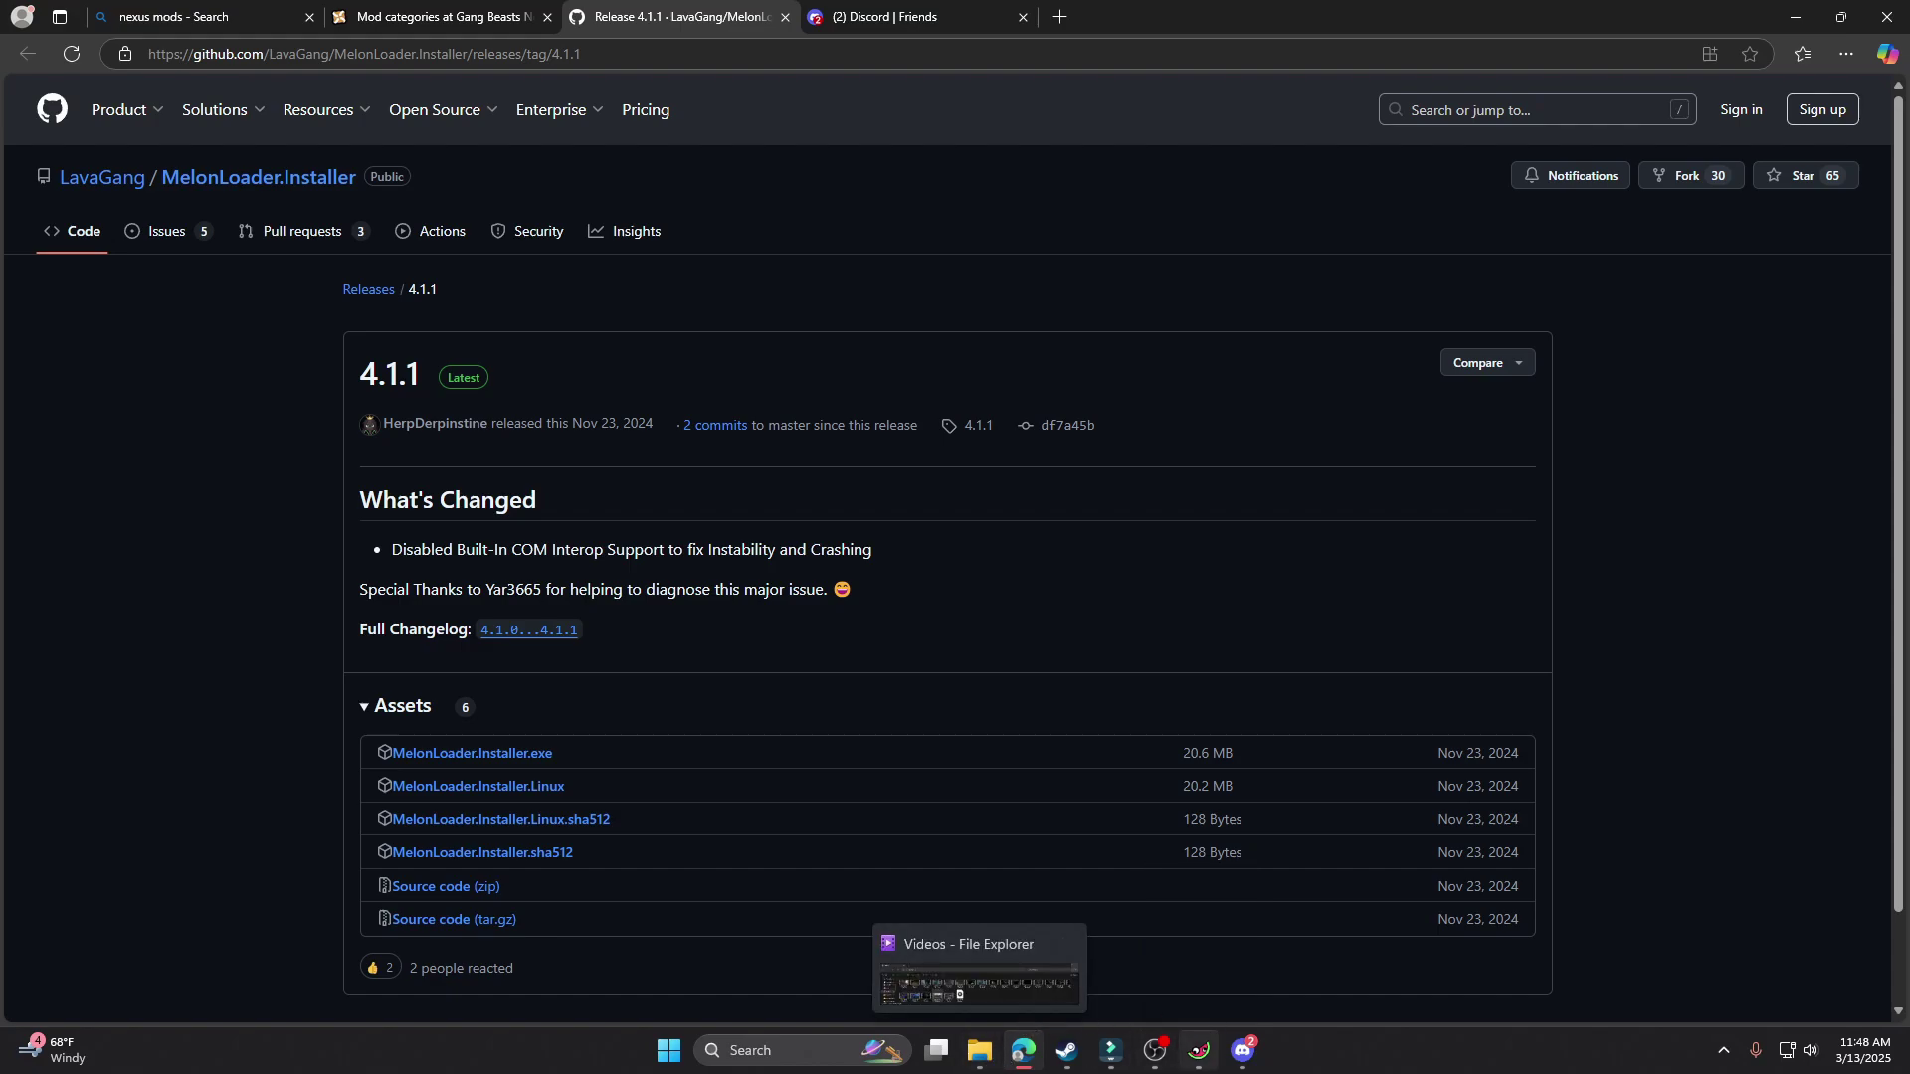
pyautogui.click(1199, 1050)
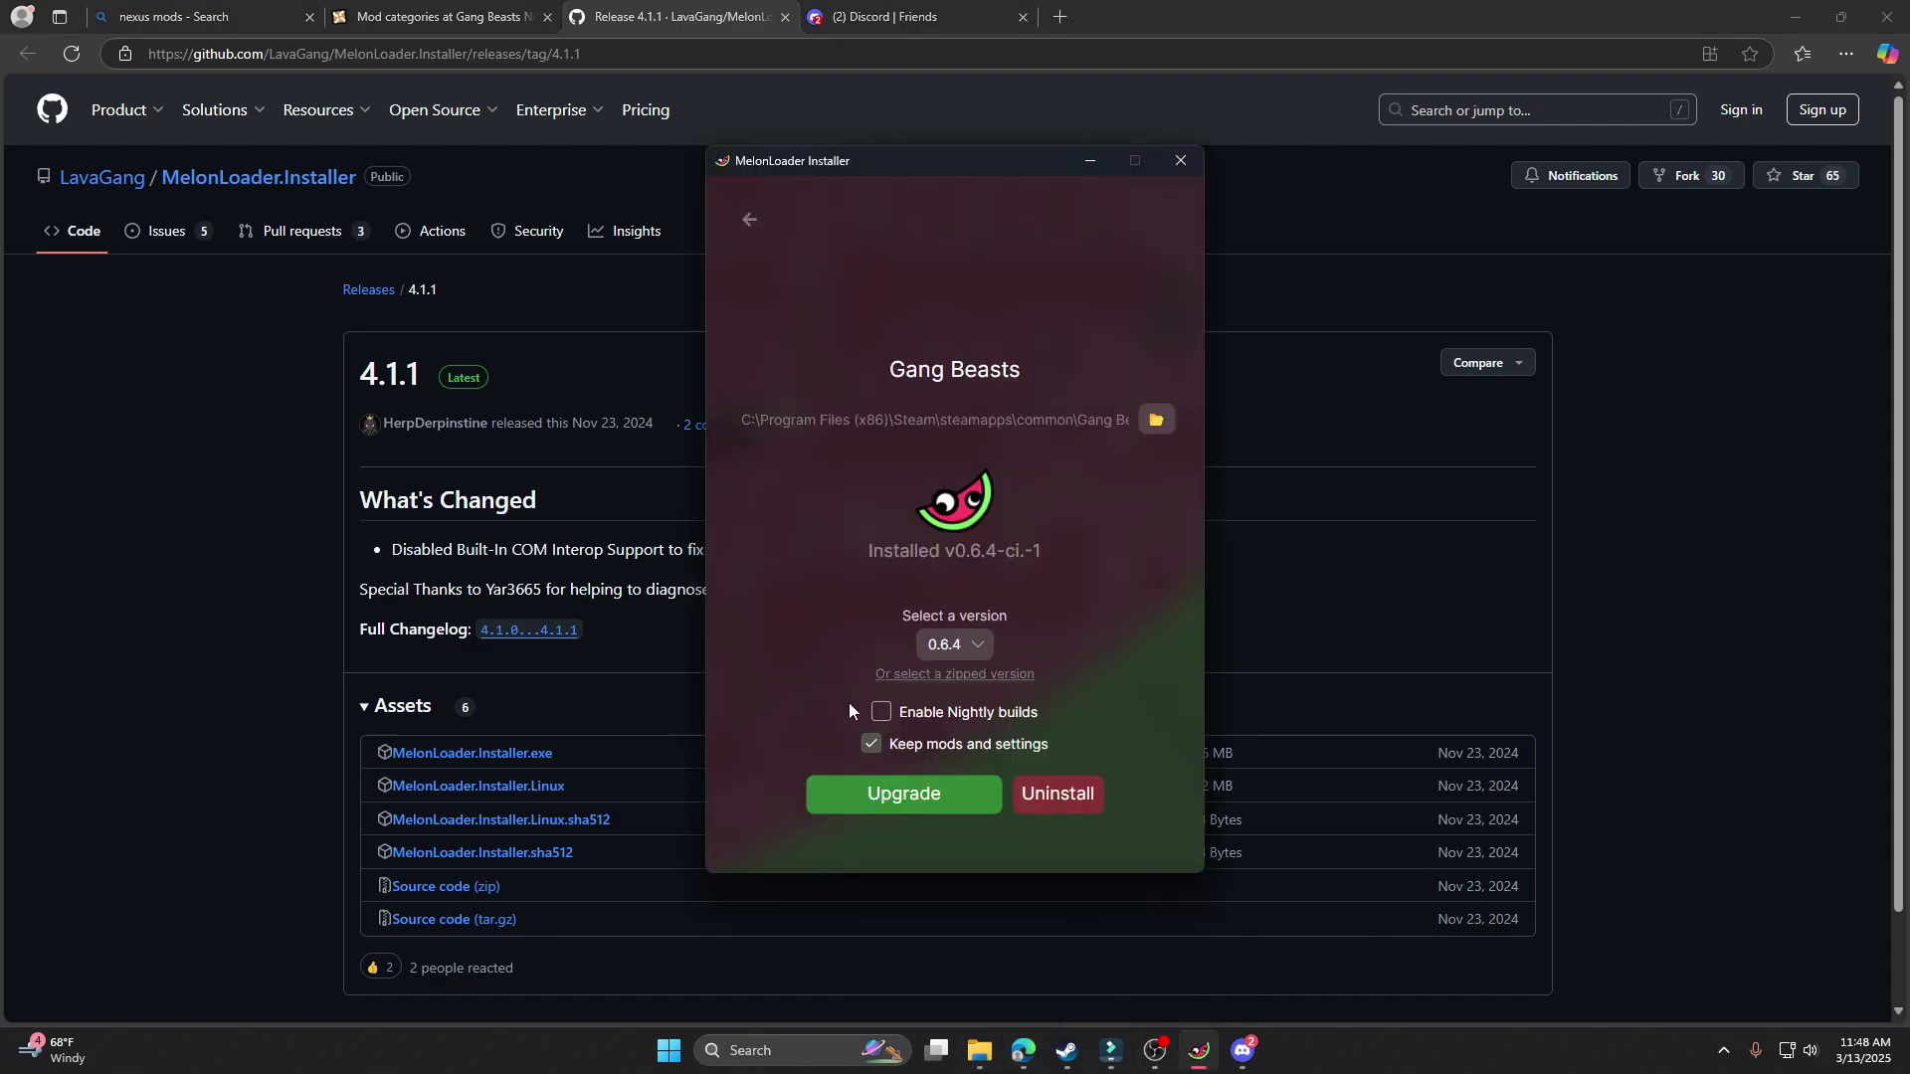
pyautogui.click(750, 221)
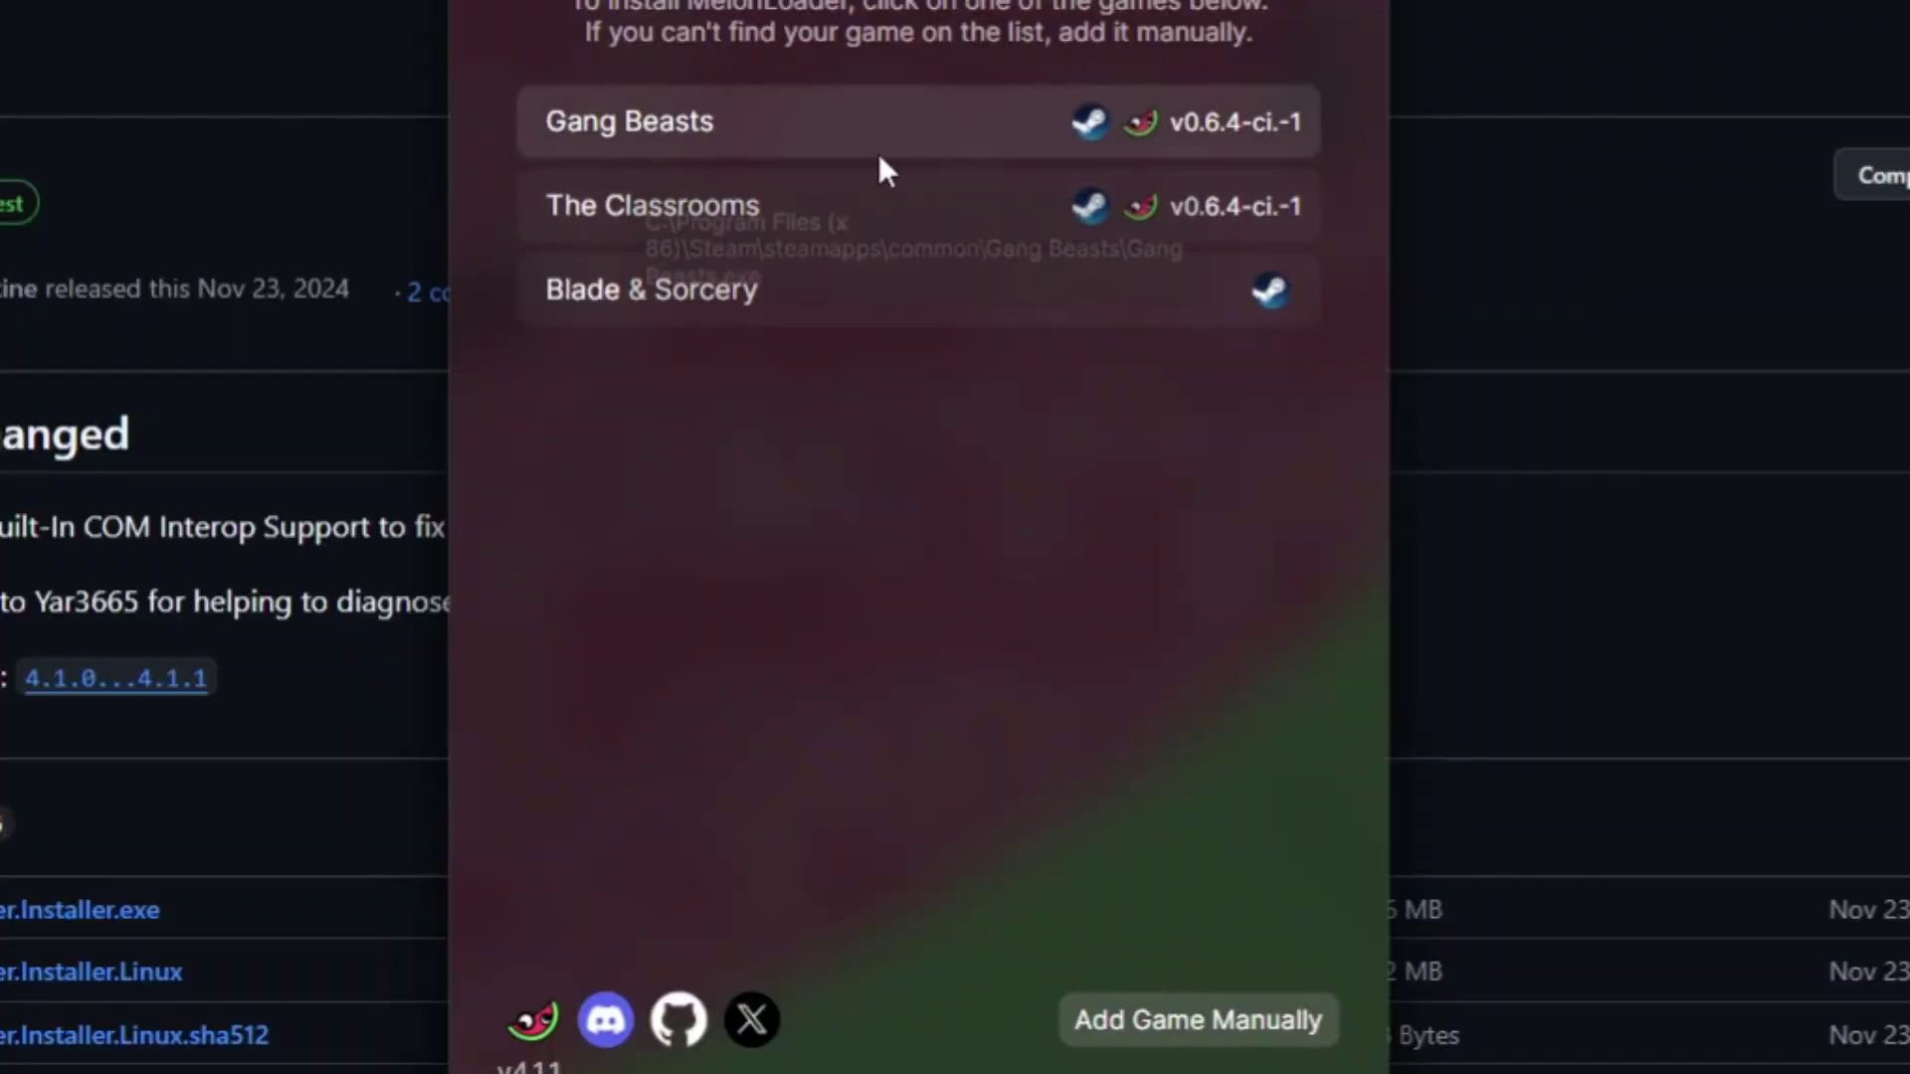
pyautogui.click(756, 149)
# - Upgrade Gang Beasts to MelonLoader version 0.6.4 and acknowledge the success message
pyautogui.click(918, 706)
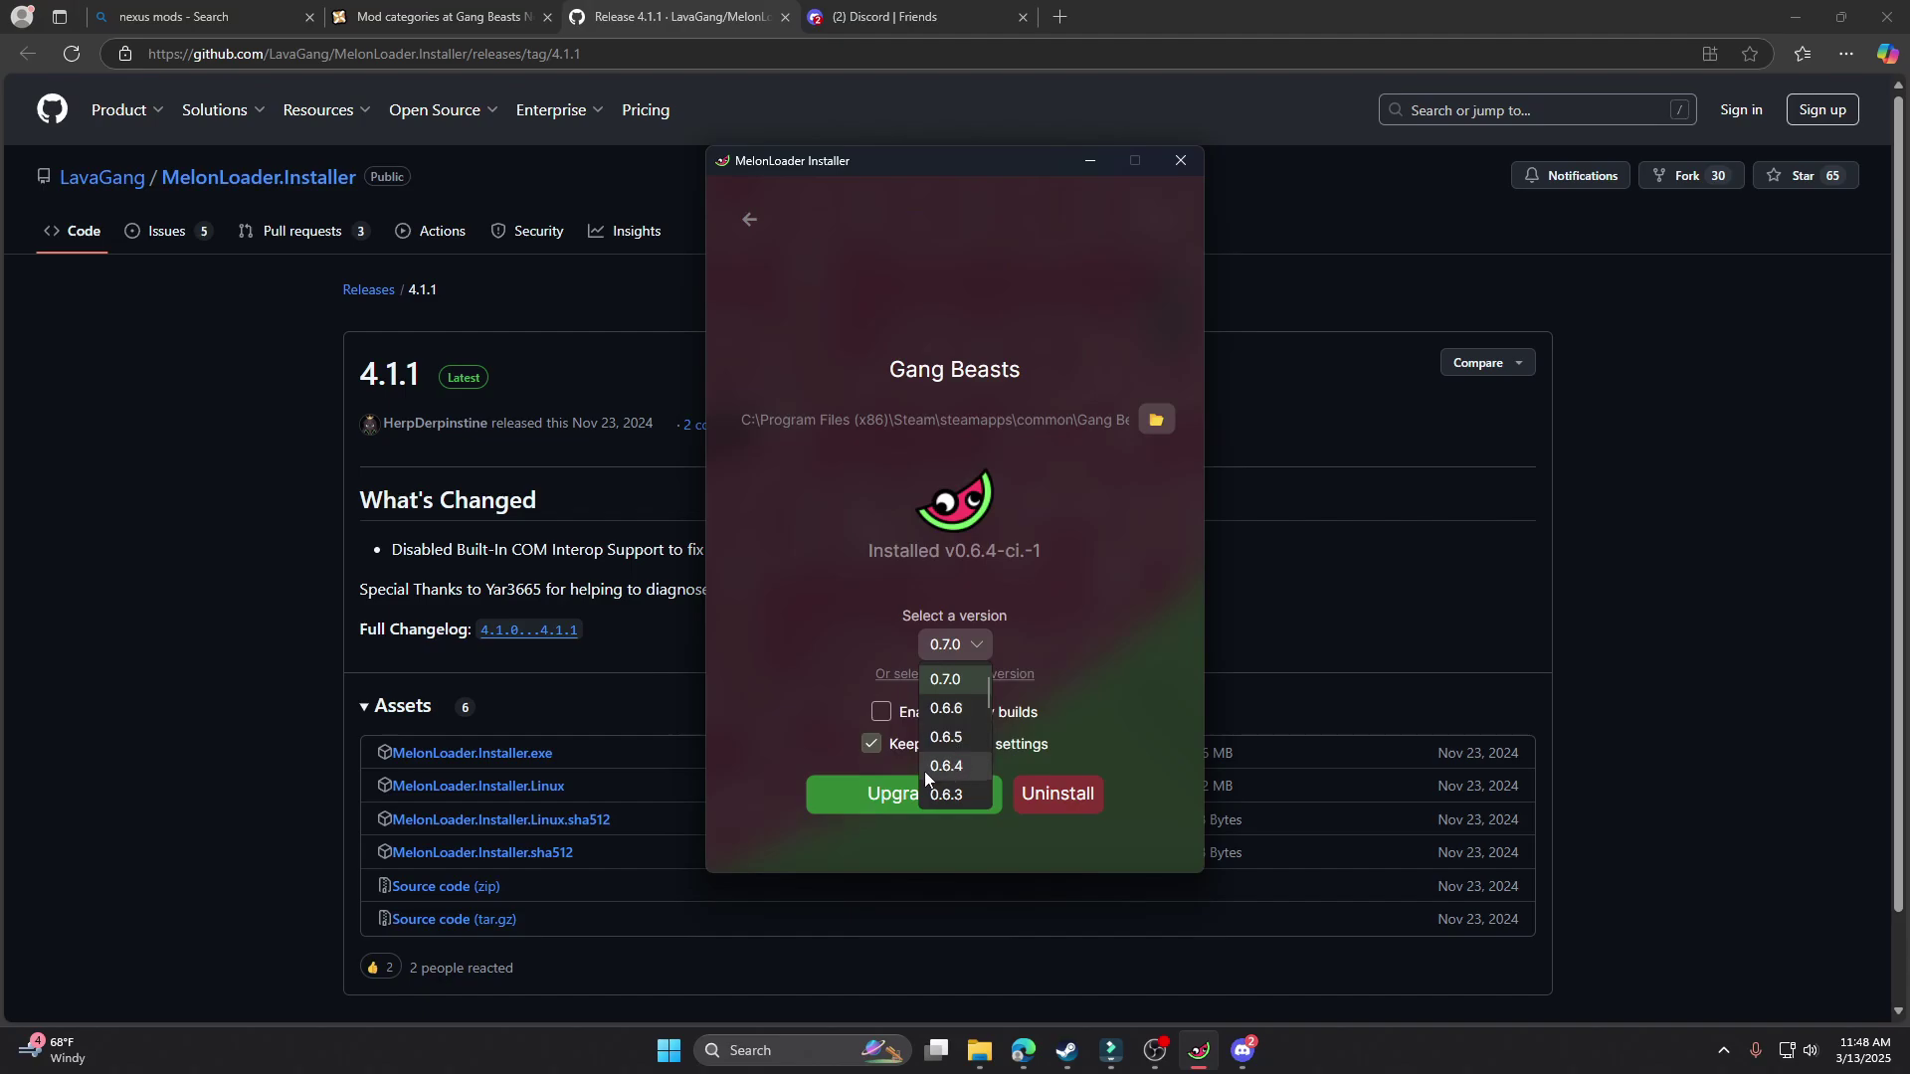
pyautogui.click(1094, 644)
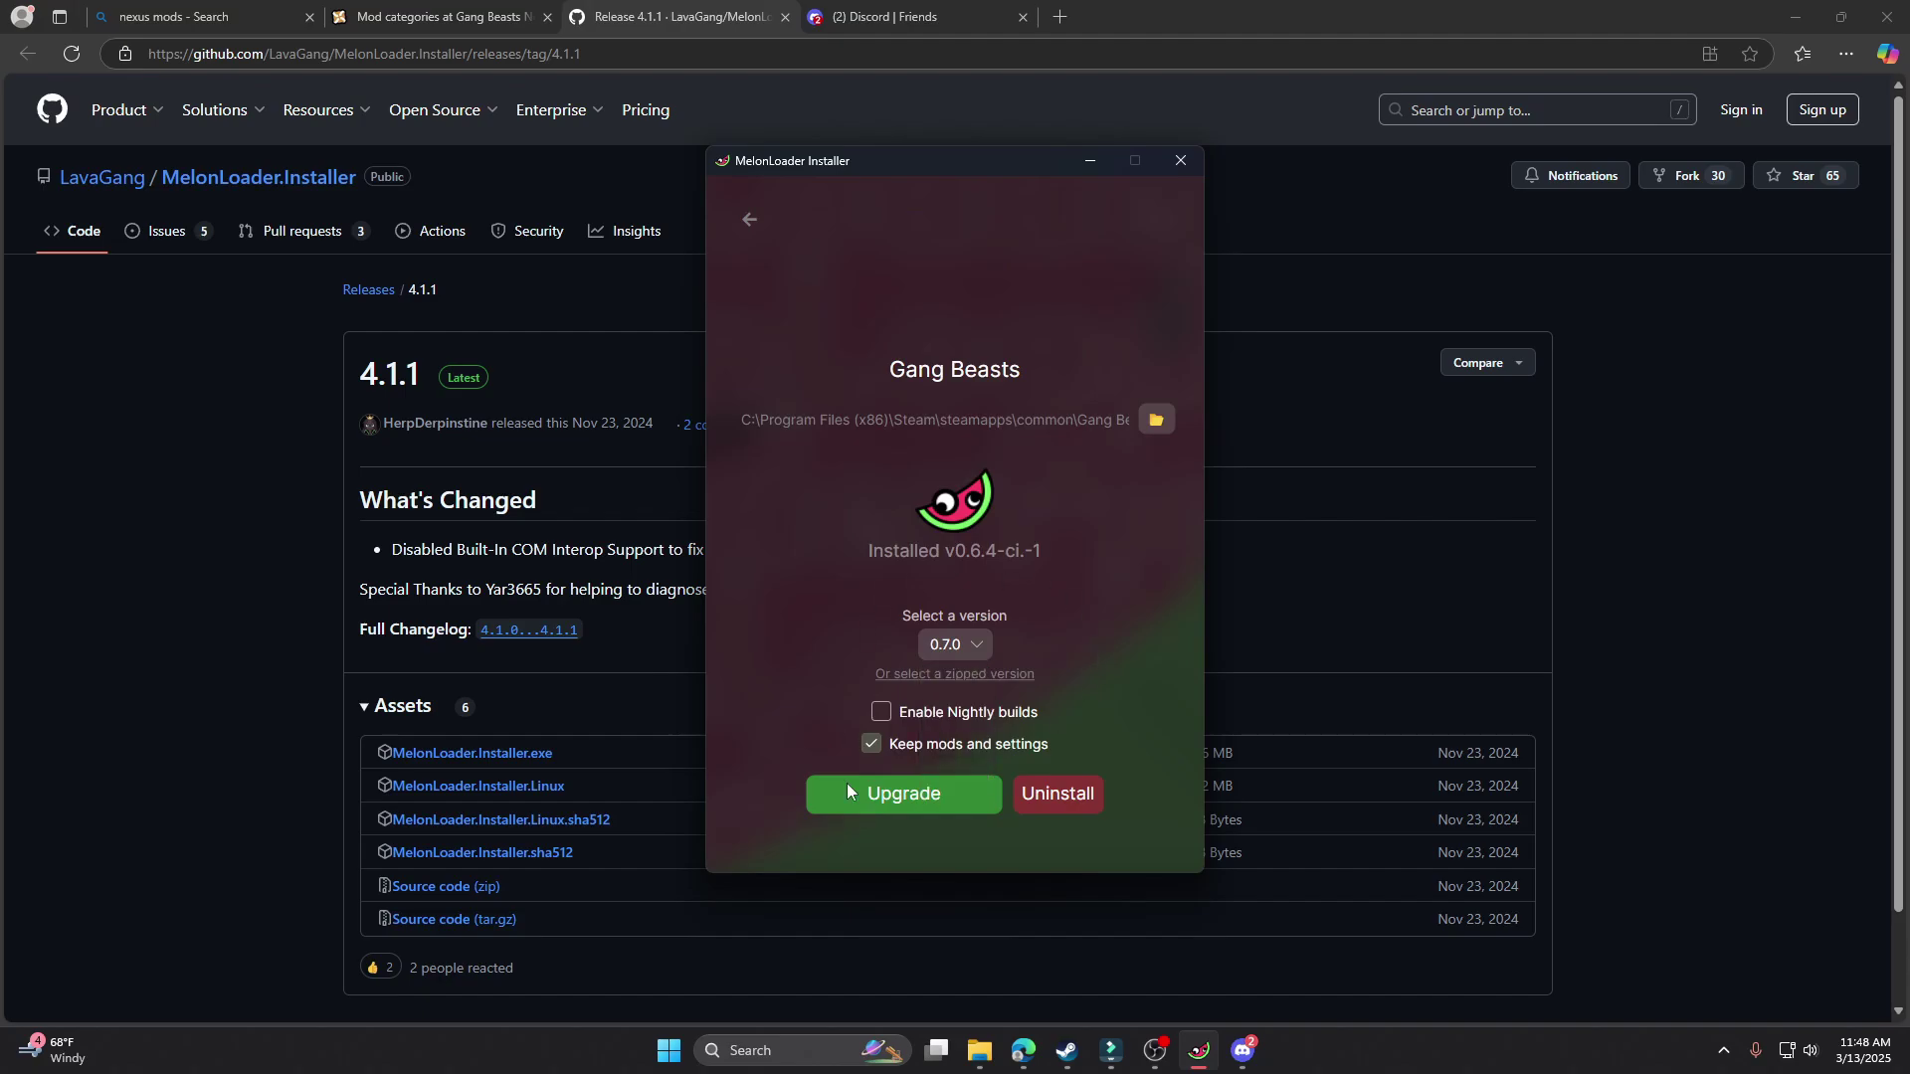
pyautogui.click(980, 651)
pyautogui.click(973, 766)
pyautogui.click(951, 803)
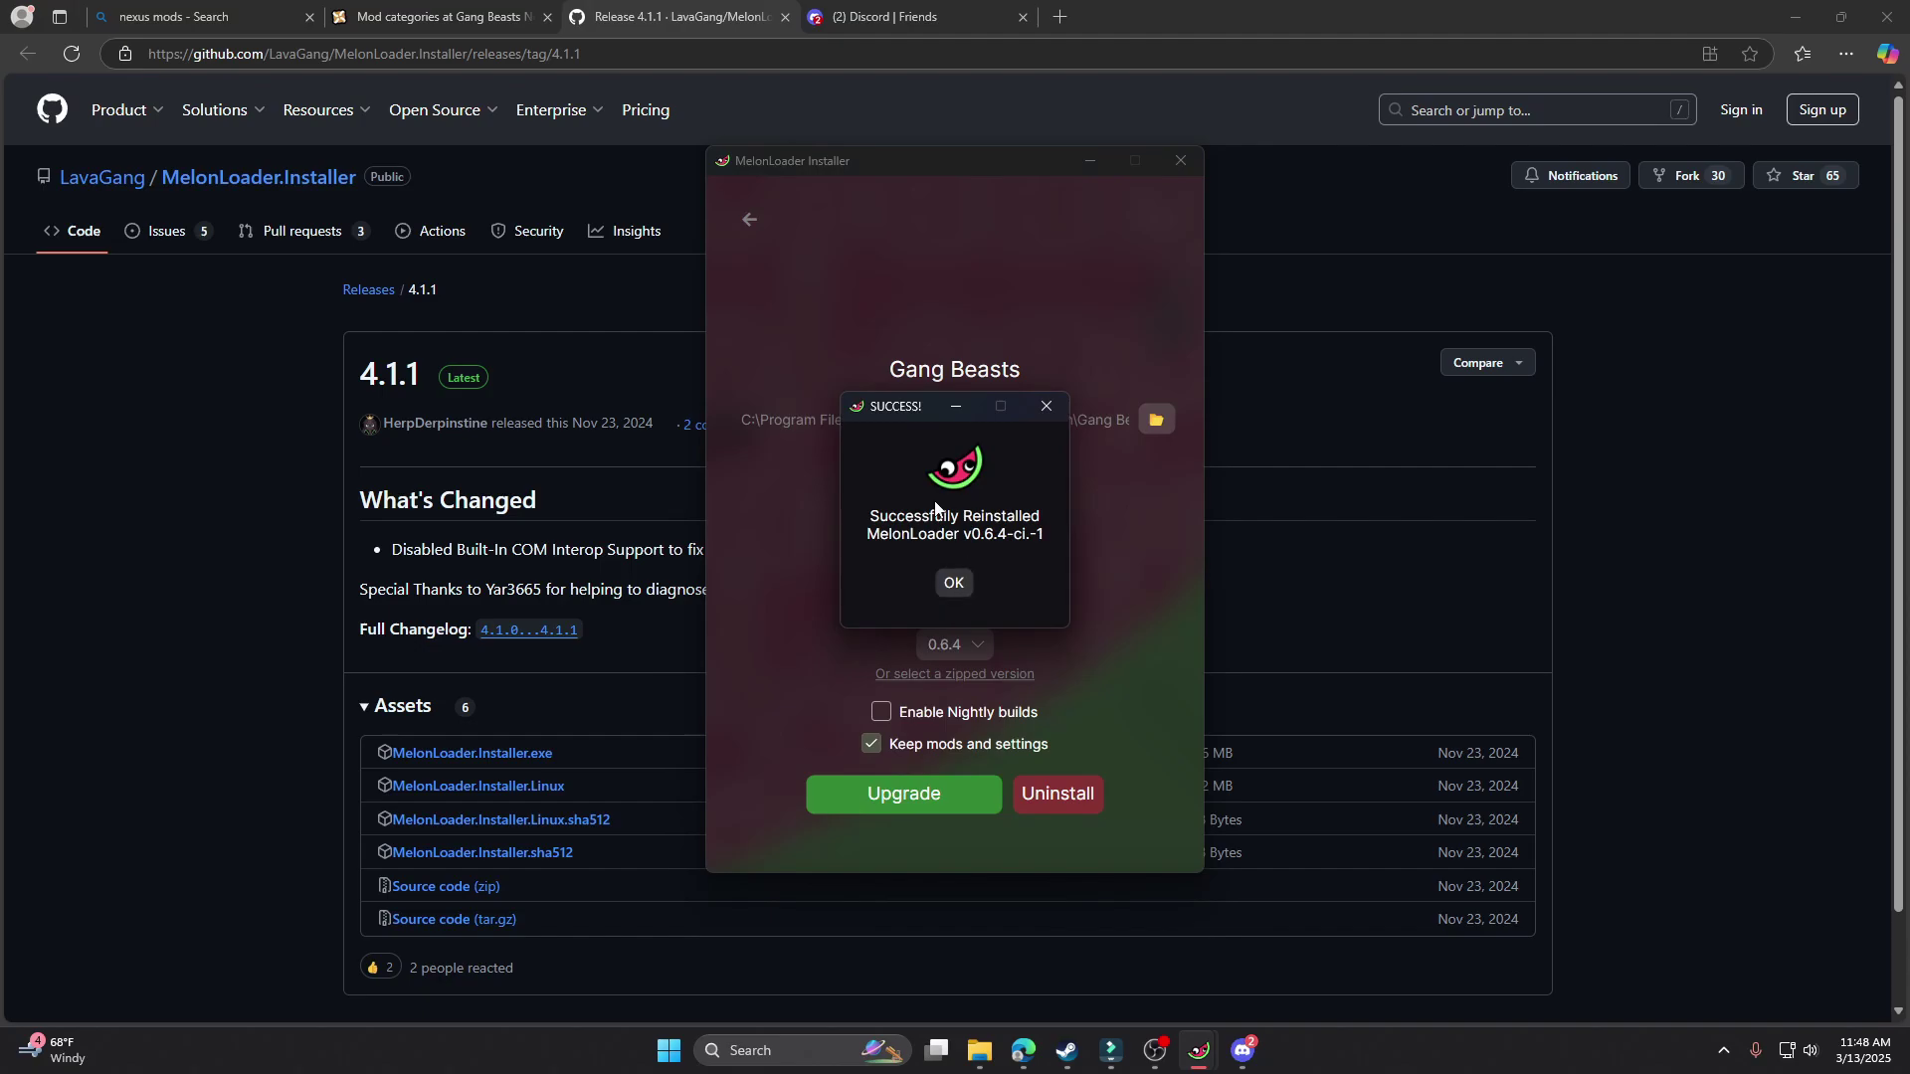
pyautogui.click(953, 591)
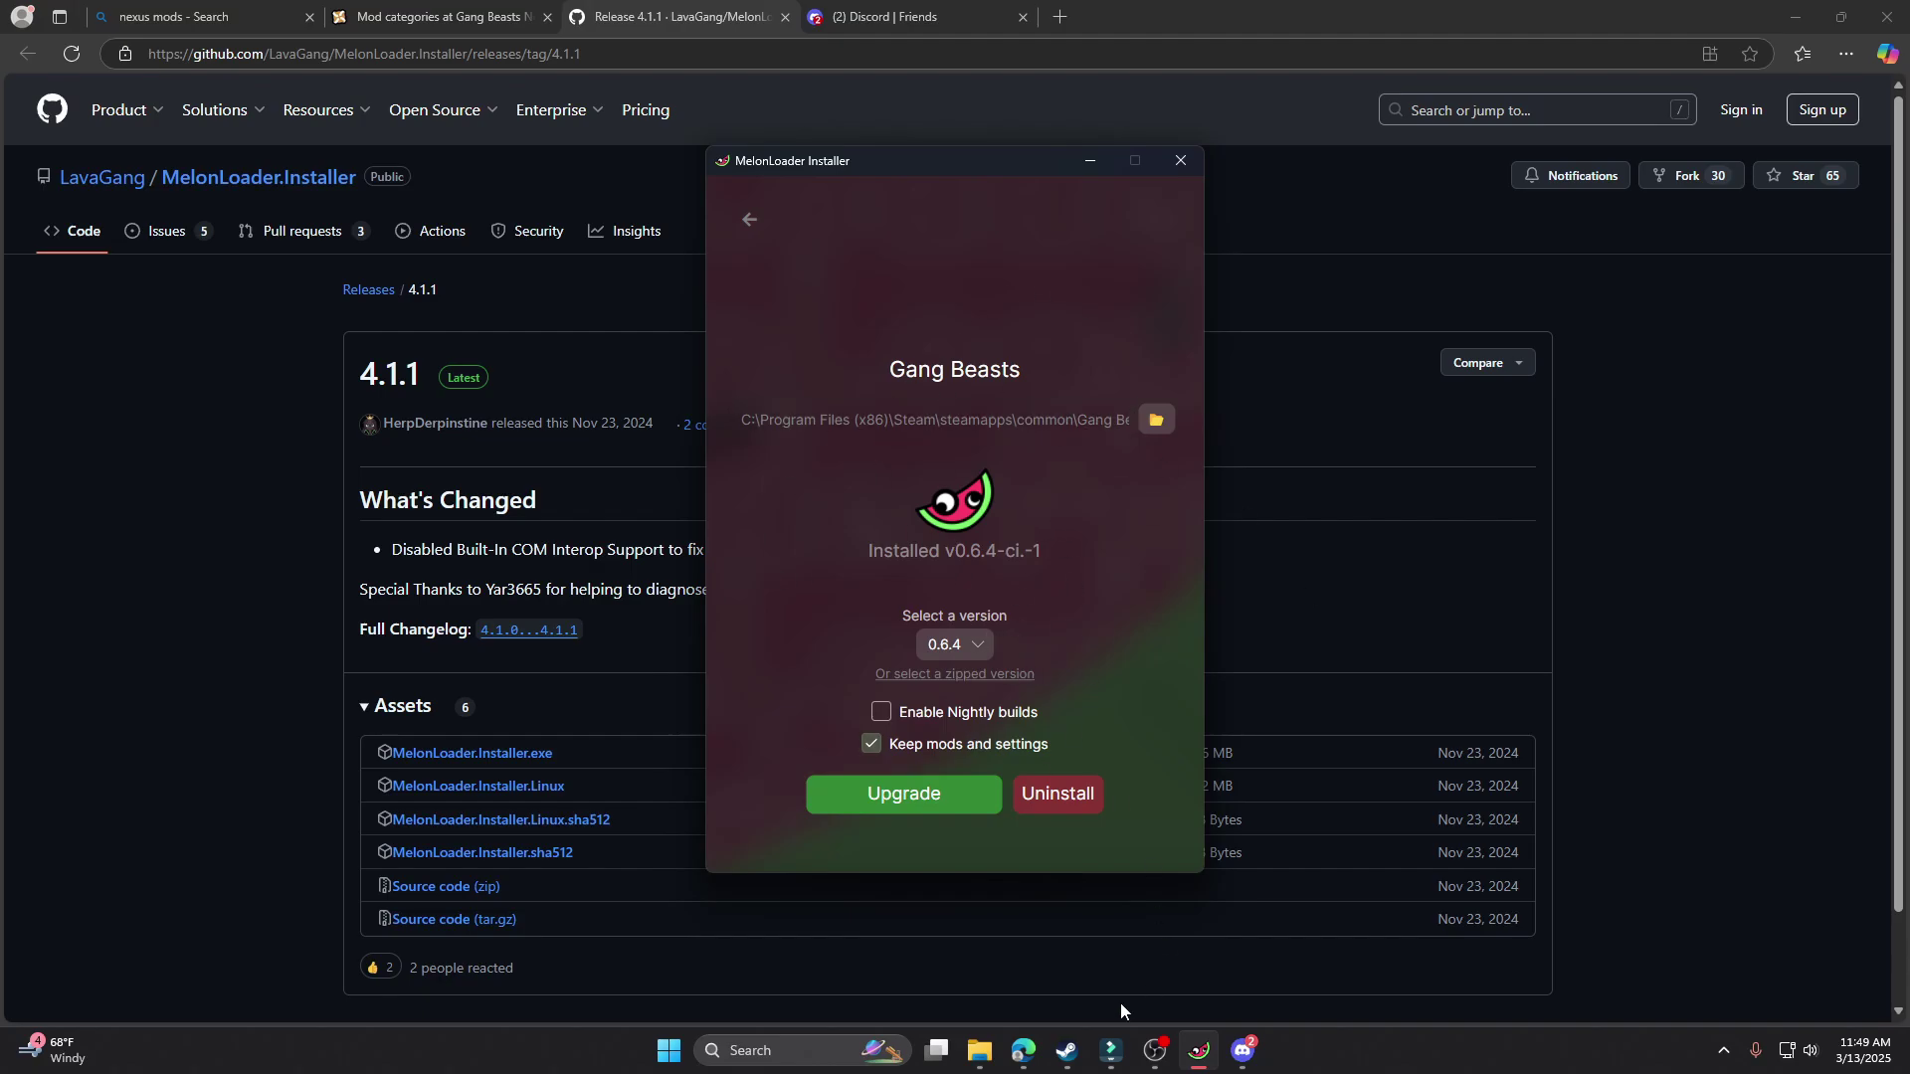
pyautogui.click(1066, 1050)
# - Launch Gang Beasts from Steam, reach the lobby with MelonLoader 0.6.4, then quit
pyautogui.click(465, 450)
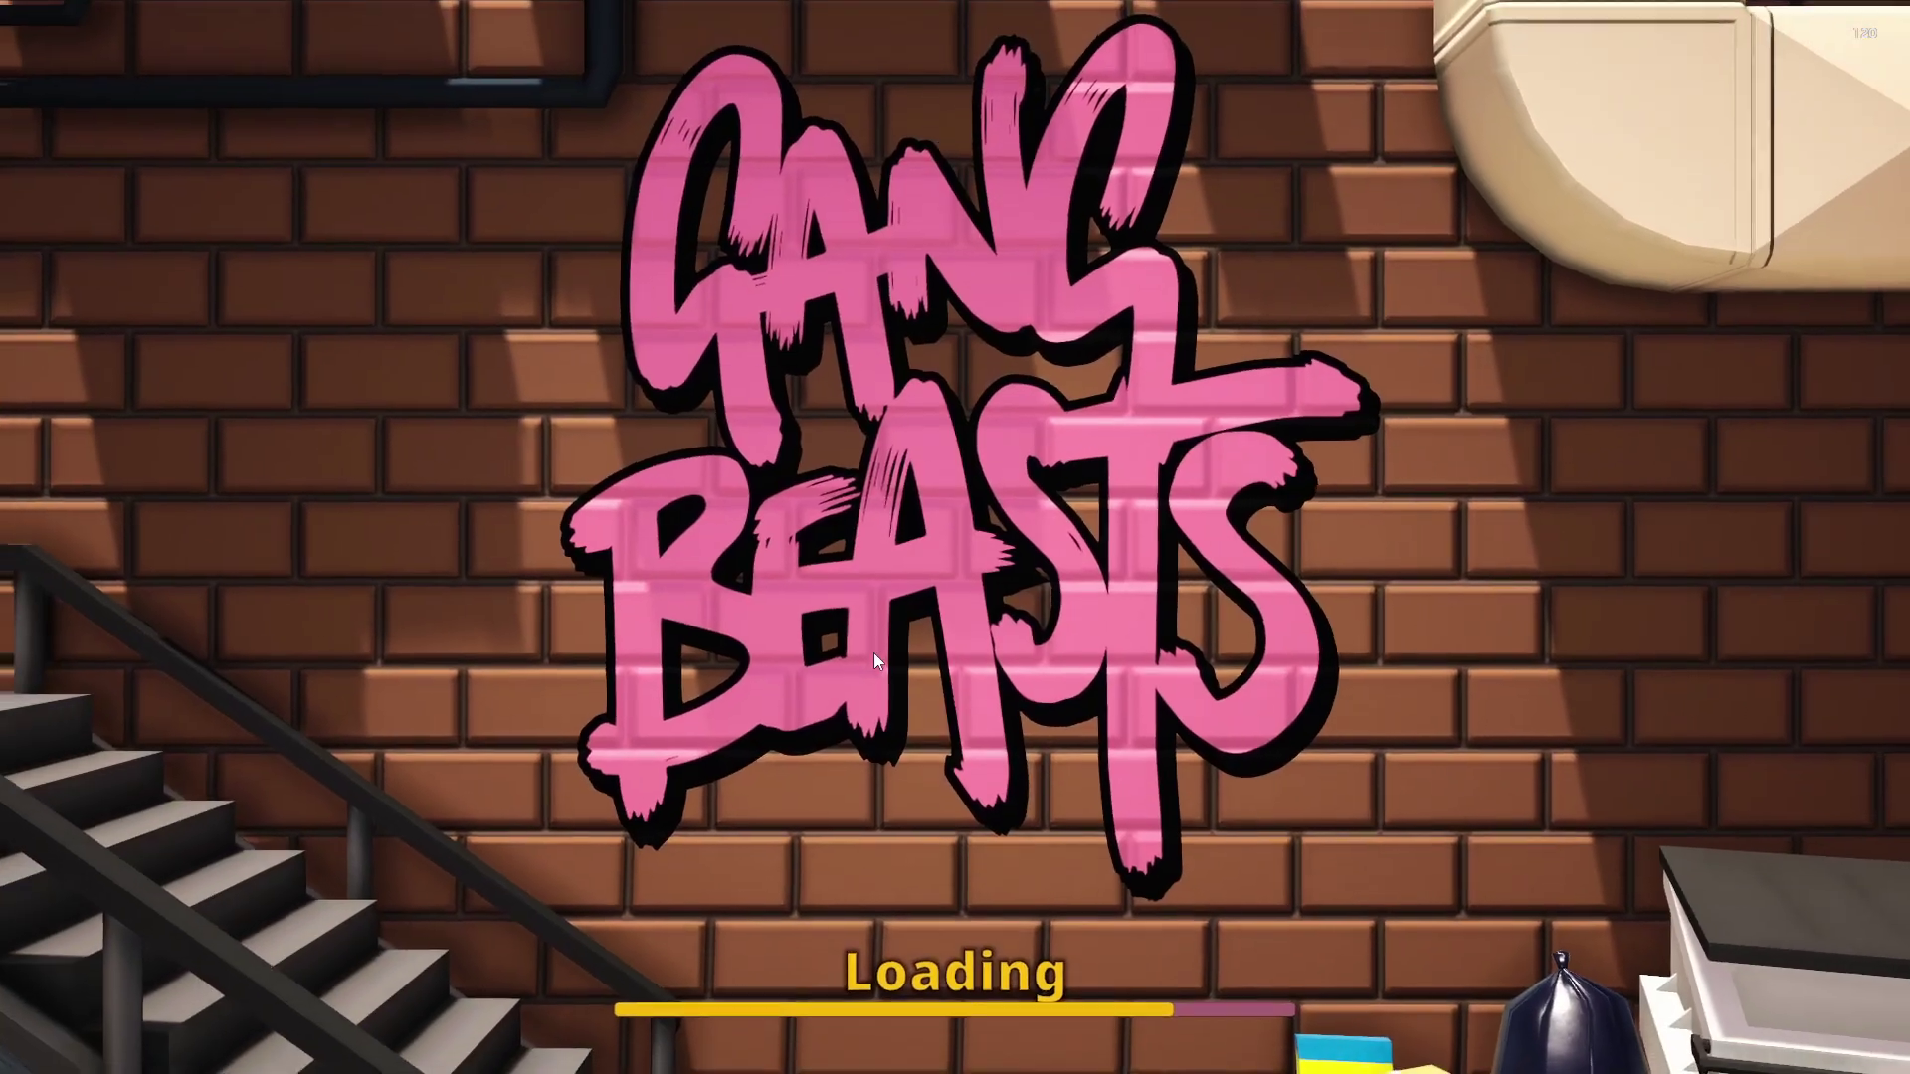
pyautogui.click(983, 654)
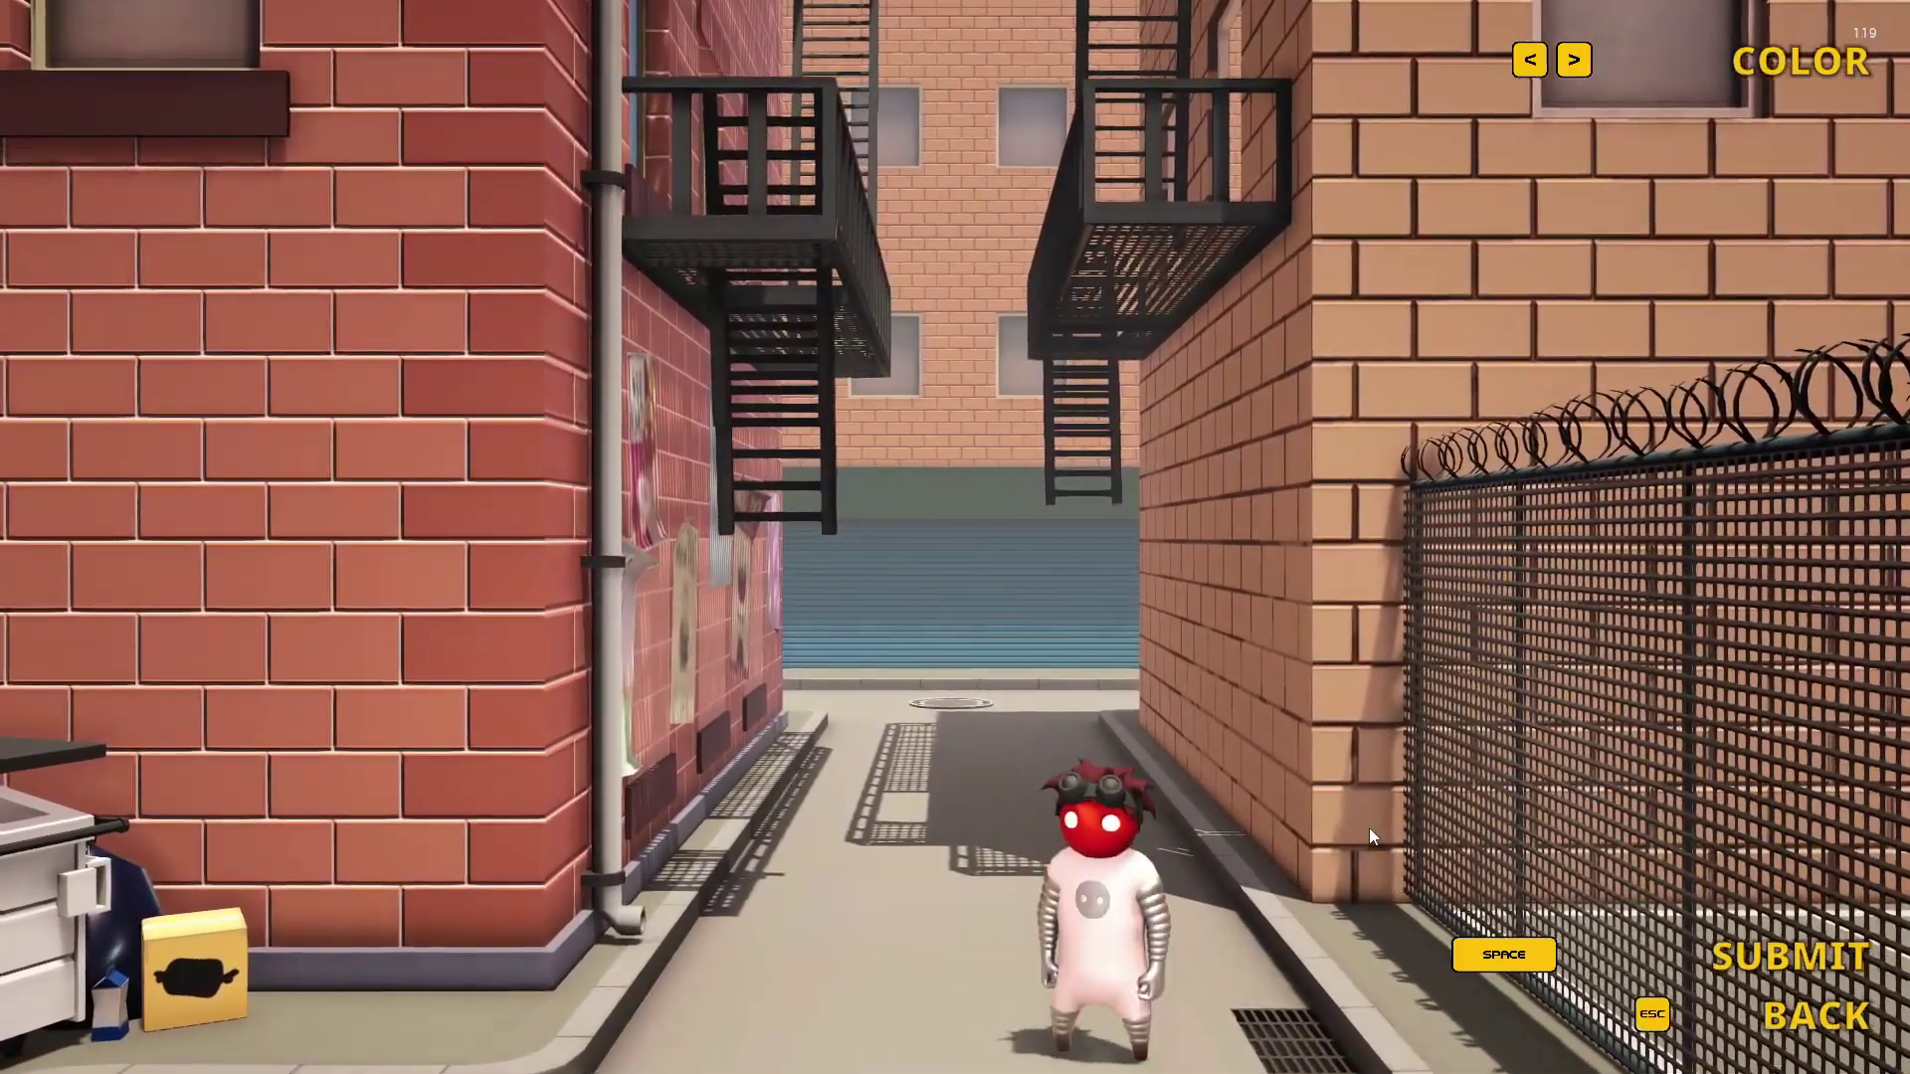
pyautogui.press('Escape')
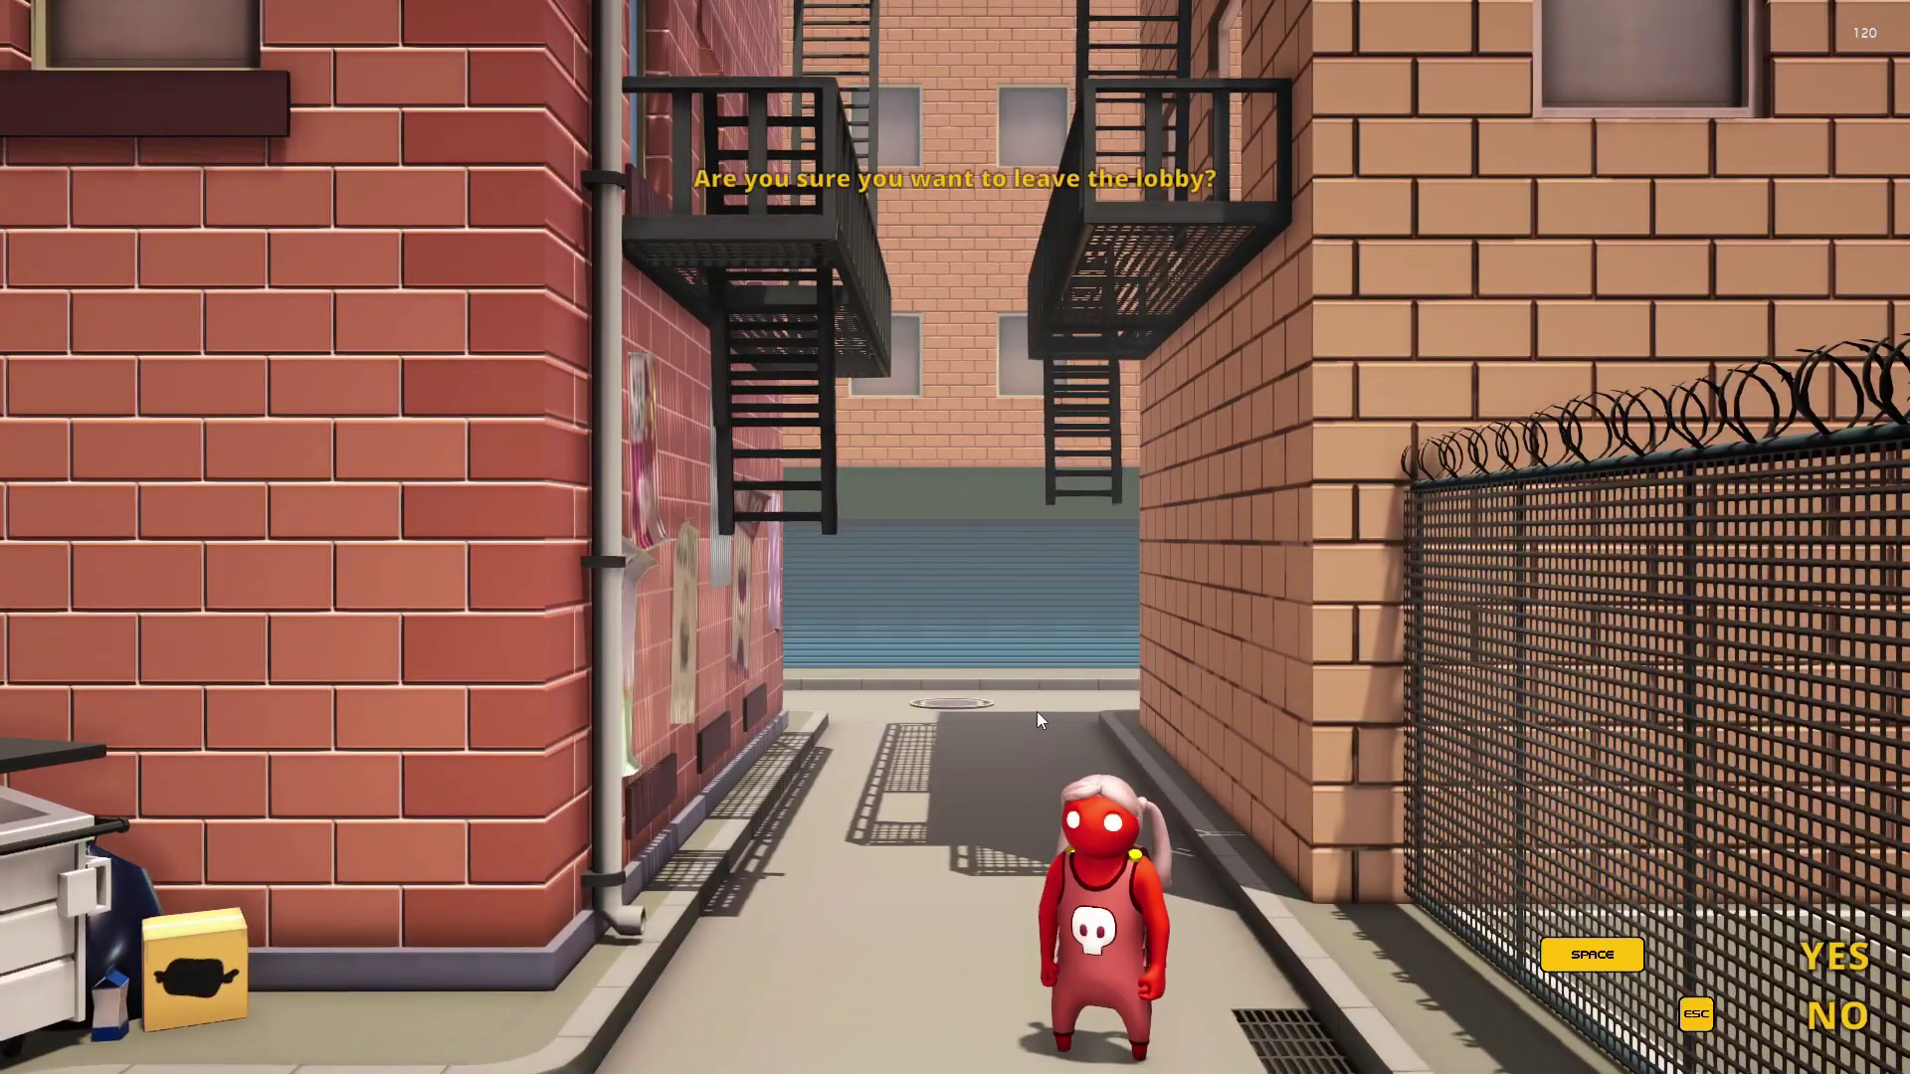
pyautogui.hotkey('alt', 'Tab')
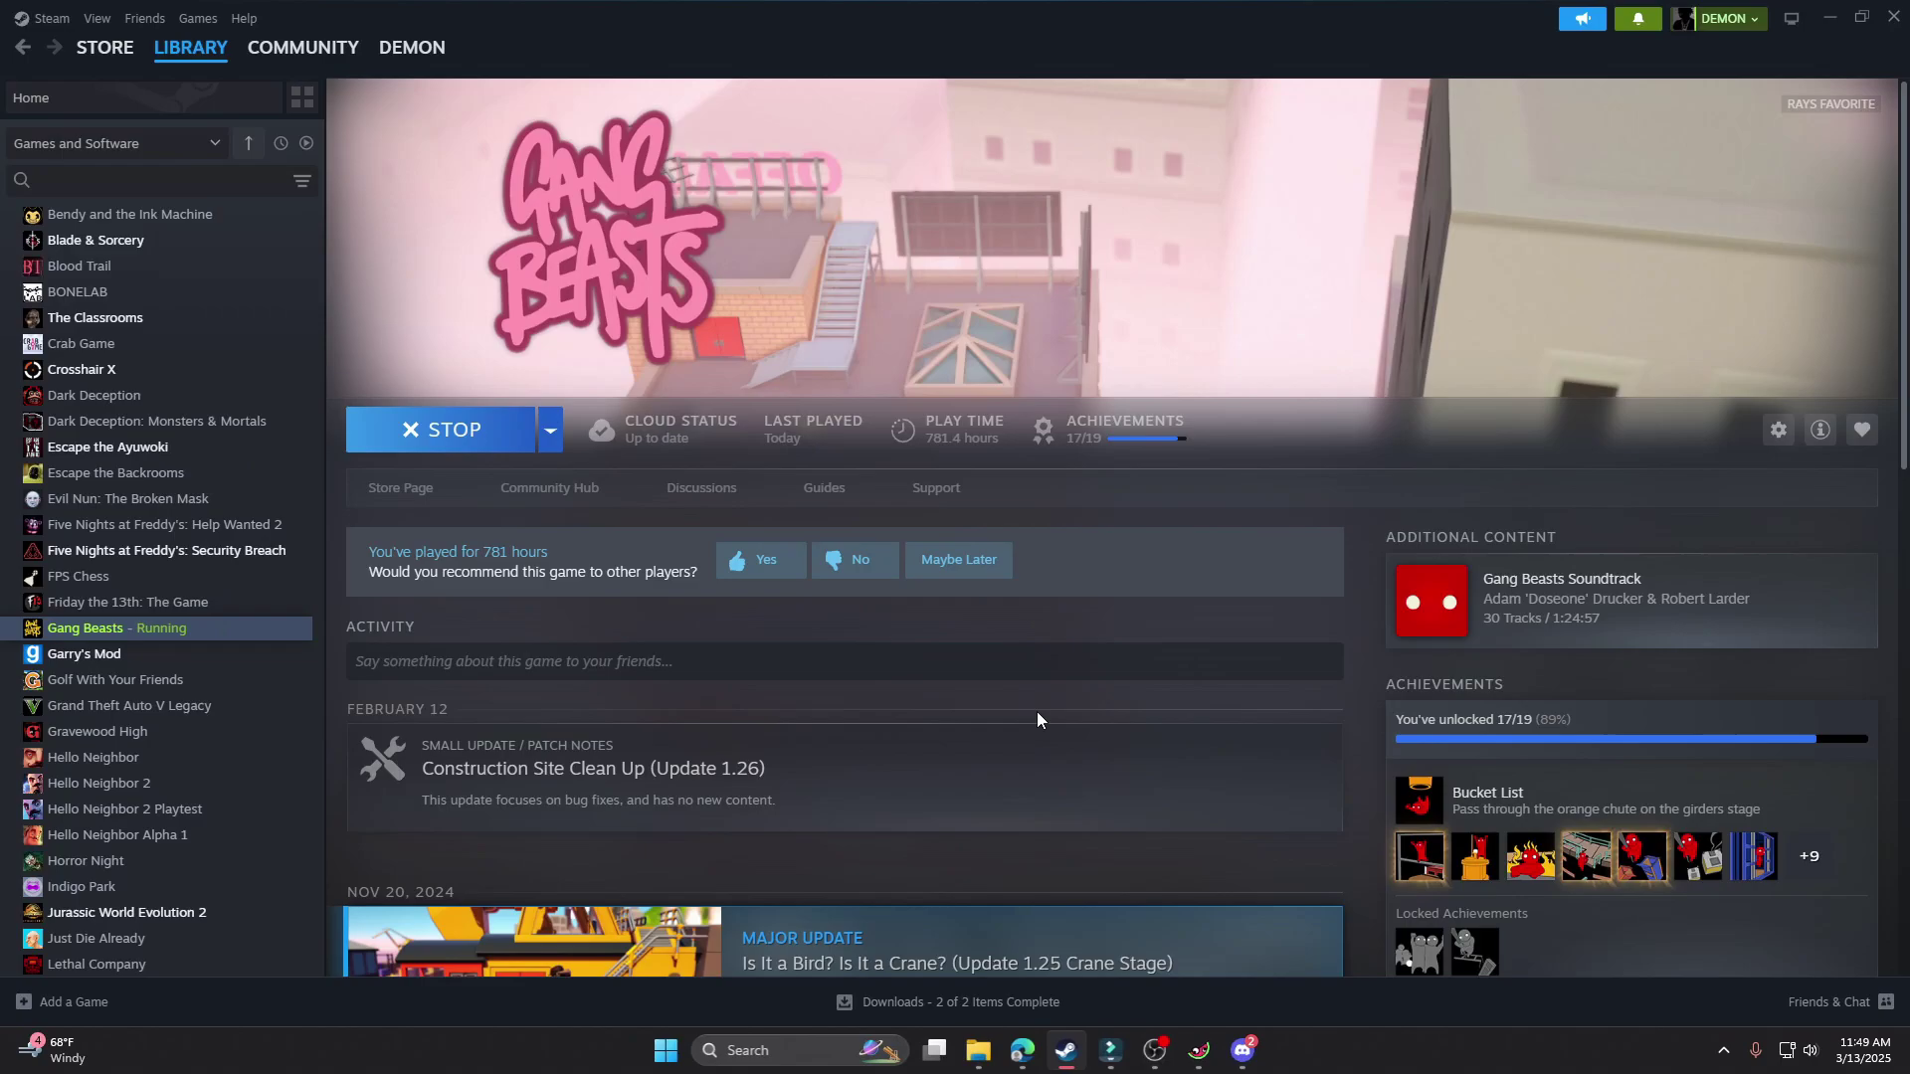
# - Scroll through the Cement server's #nexus-updates posts in Discord, such as Totems FIXED
pyautogui.click(1023, 1051)
pyautogui.click(381, 8)
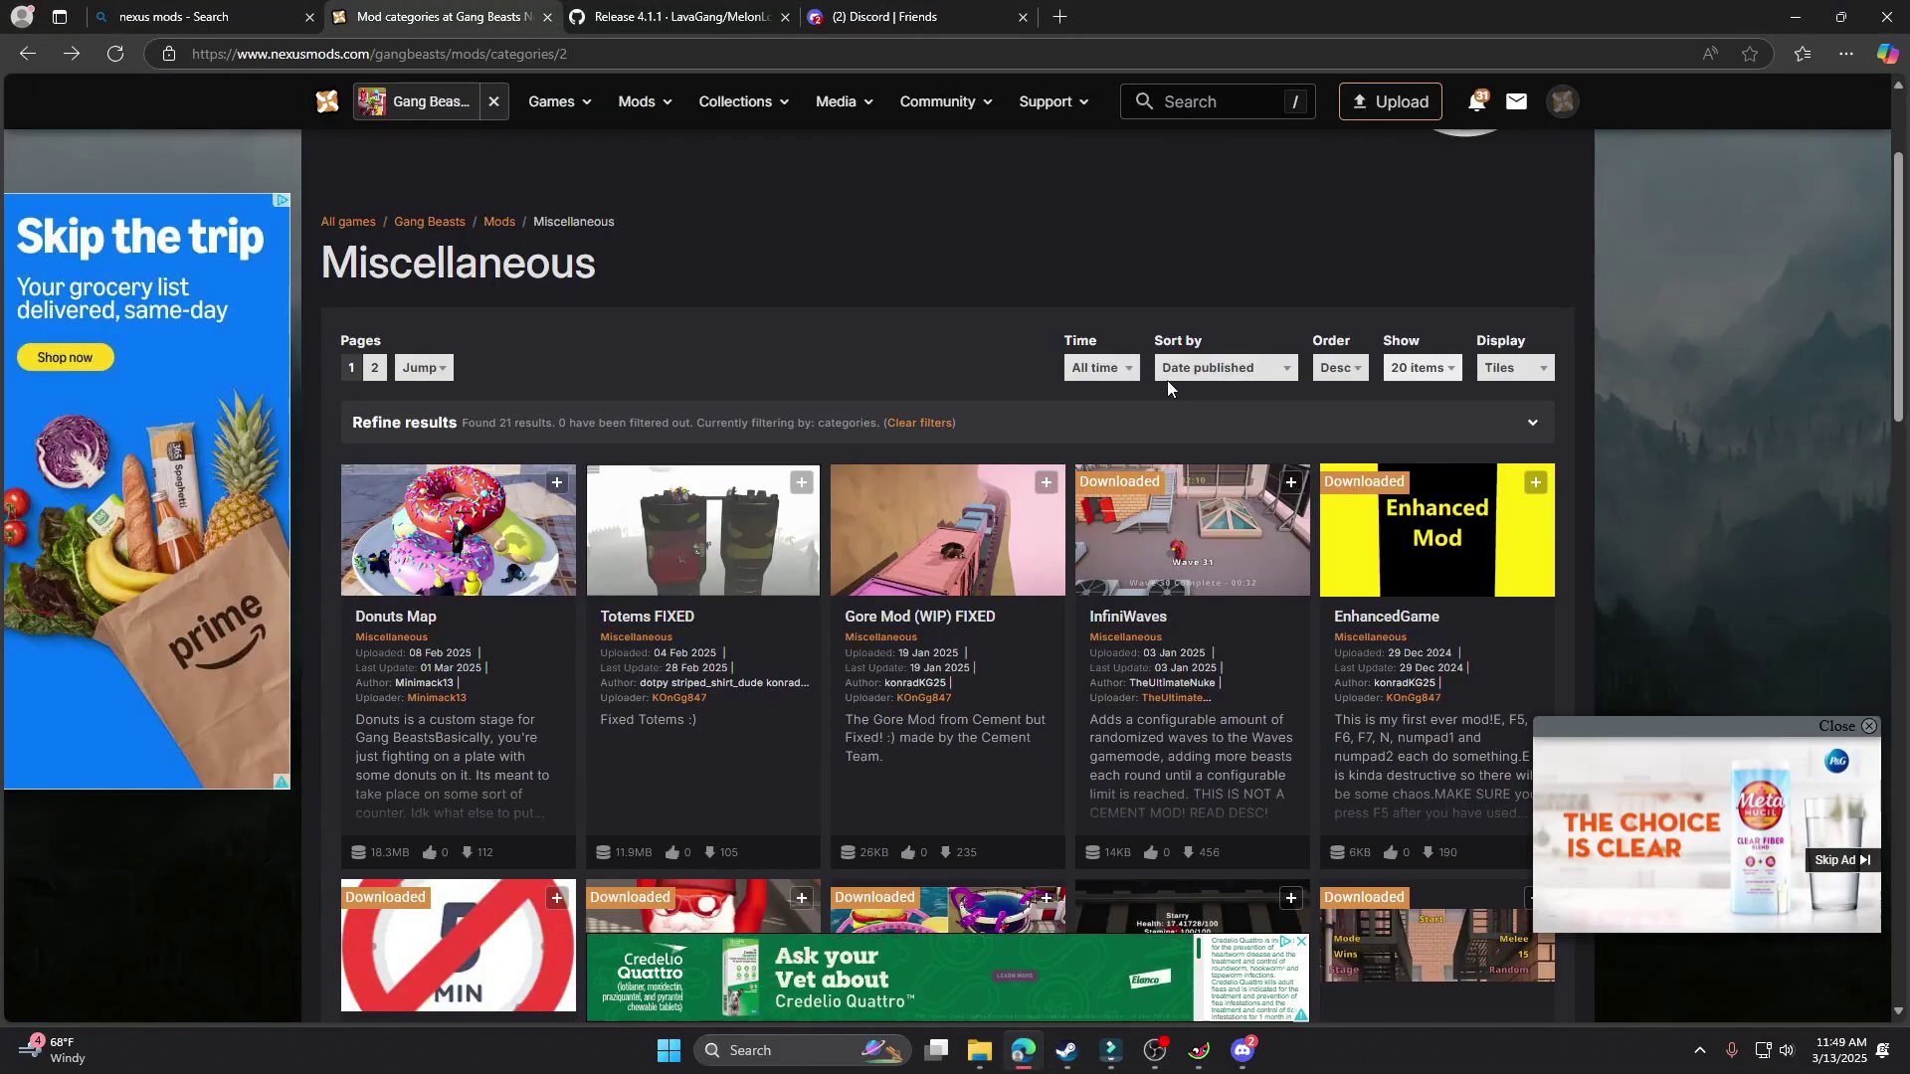
pyautogui.click(1243, 1050)
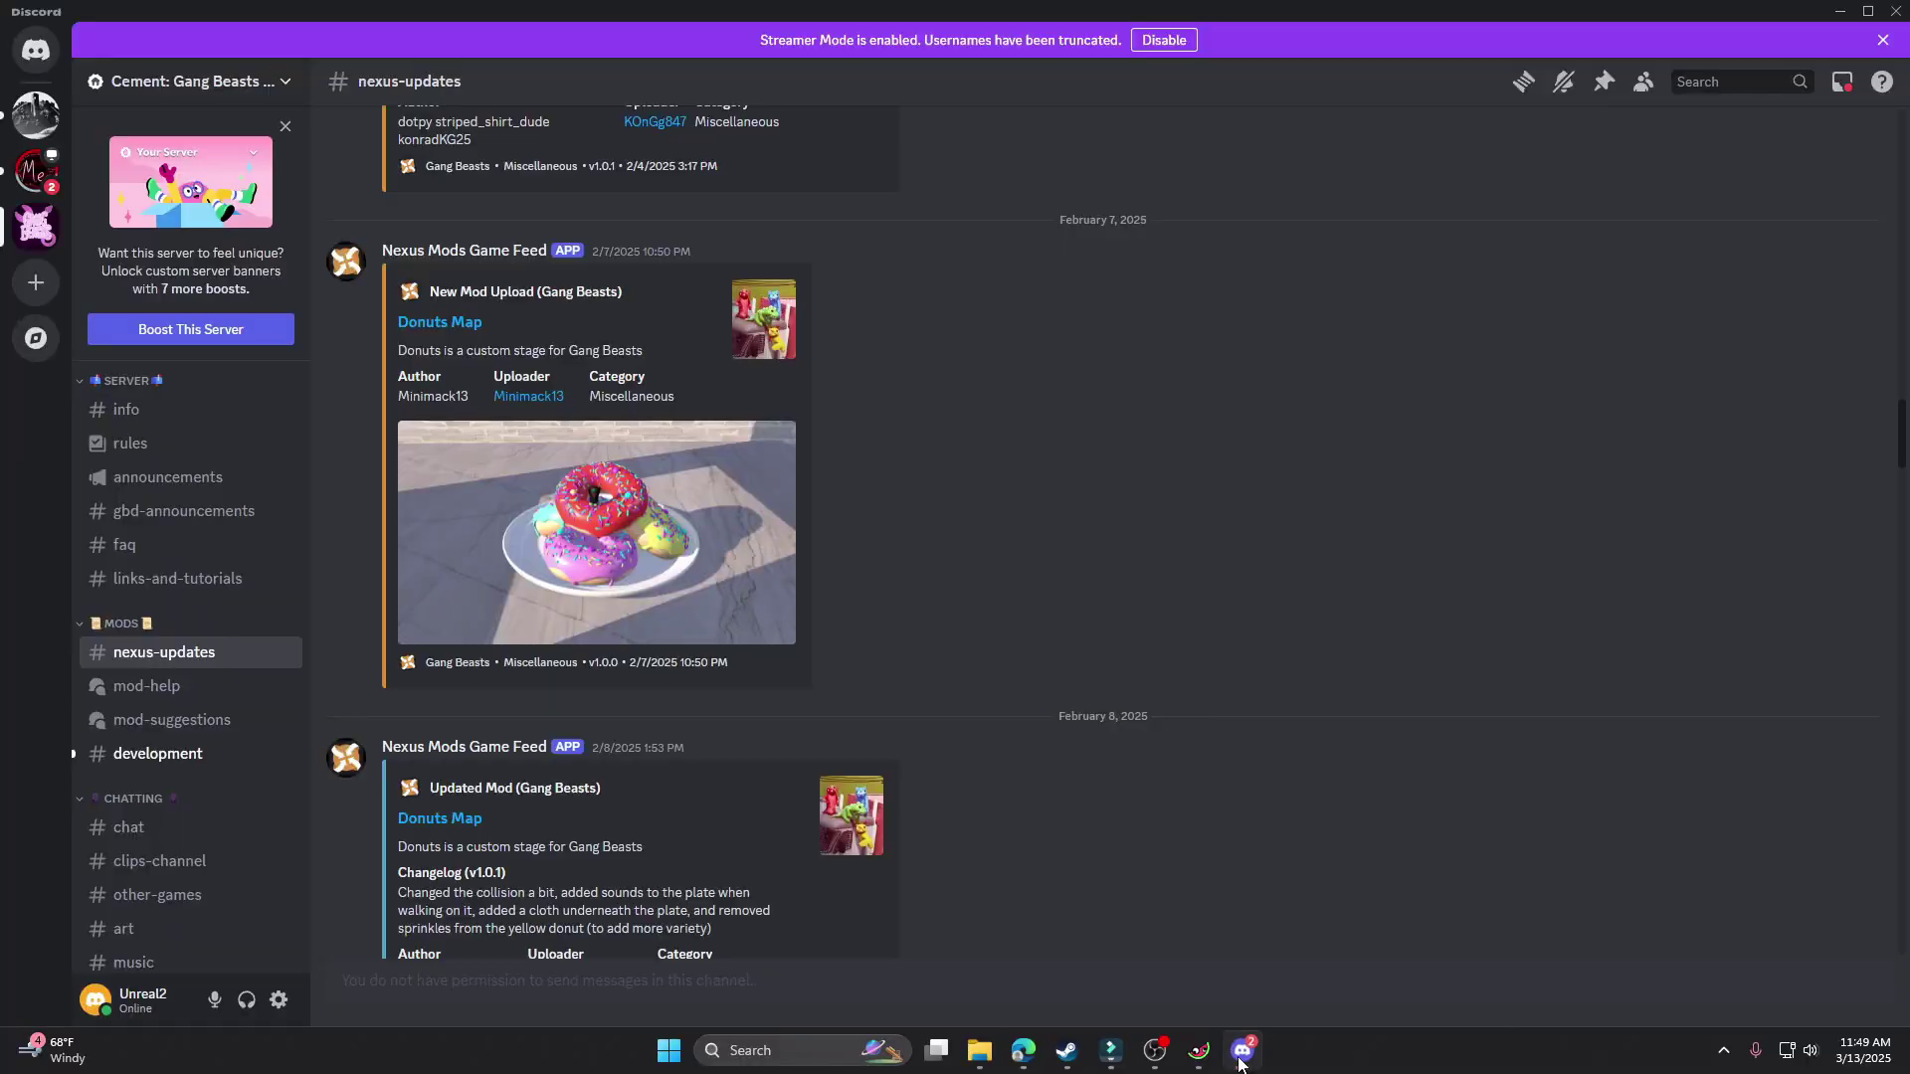
pyautogui.scroll(5, 856, 719)
pyautogui.scroll(3, 833, 778)
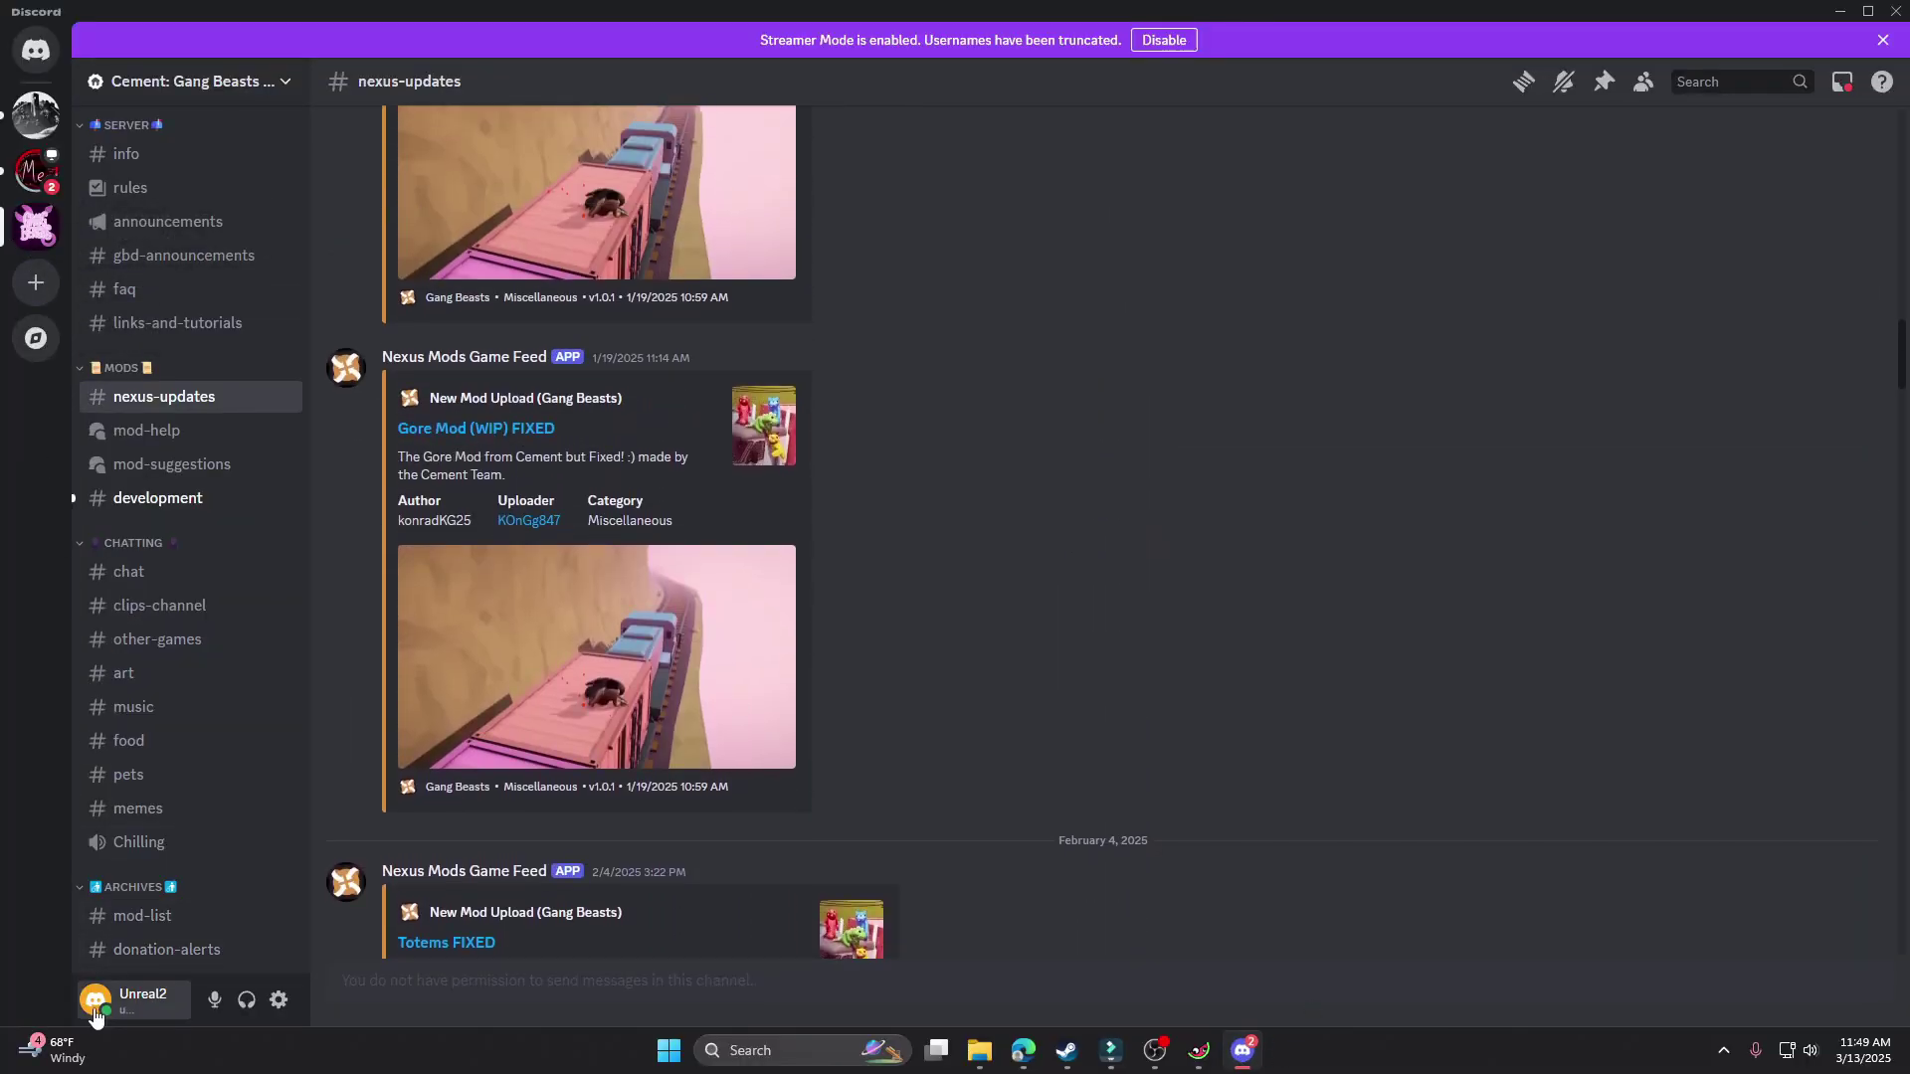
pyautogui.scroll(10, 839, 851)
pyautogui.scroll(7, 809, 845)
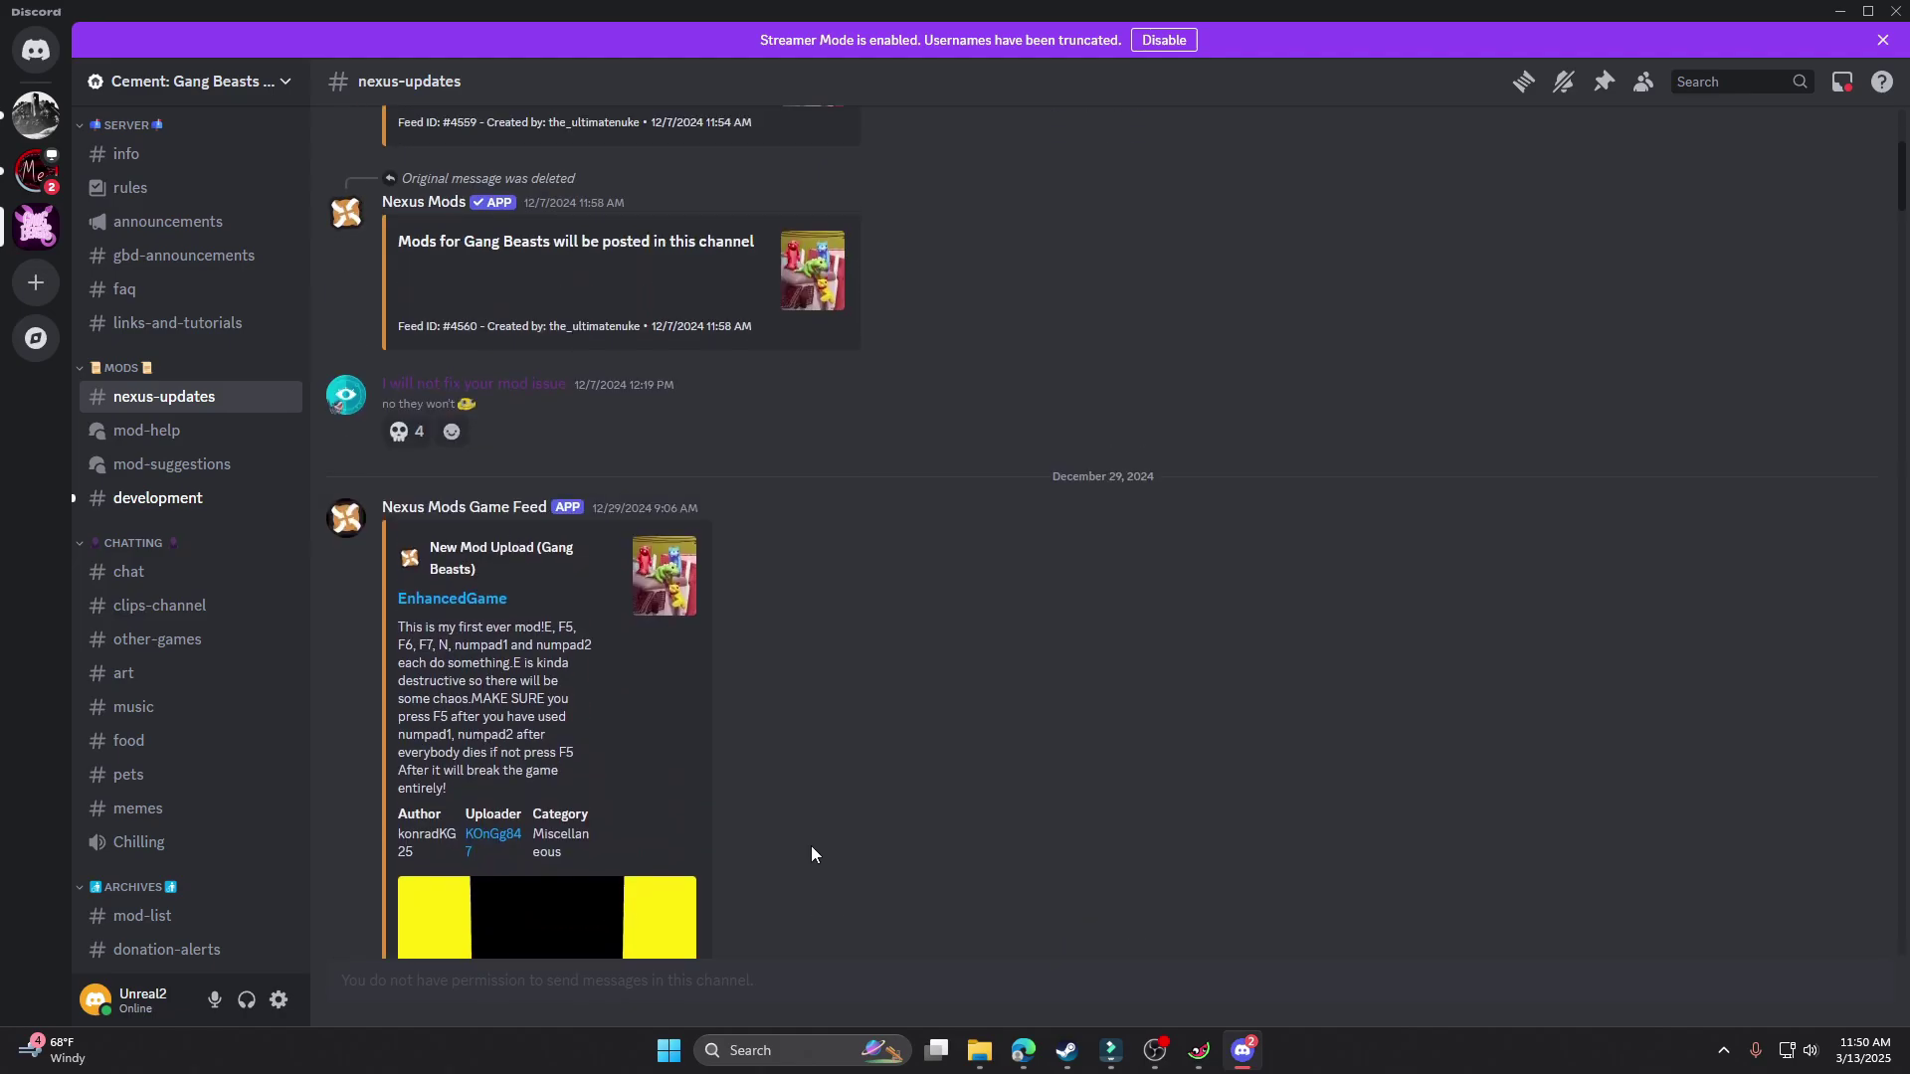
pyautogui.scroll(-6, 814, 822)
pyautogui.scroll(-12, 876, 878)
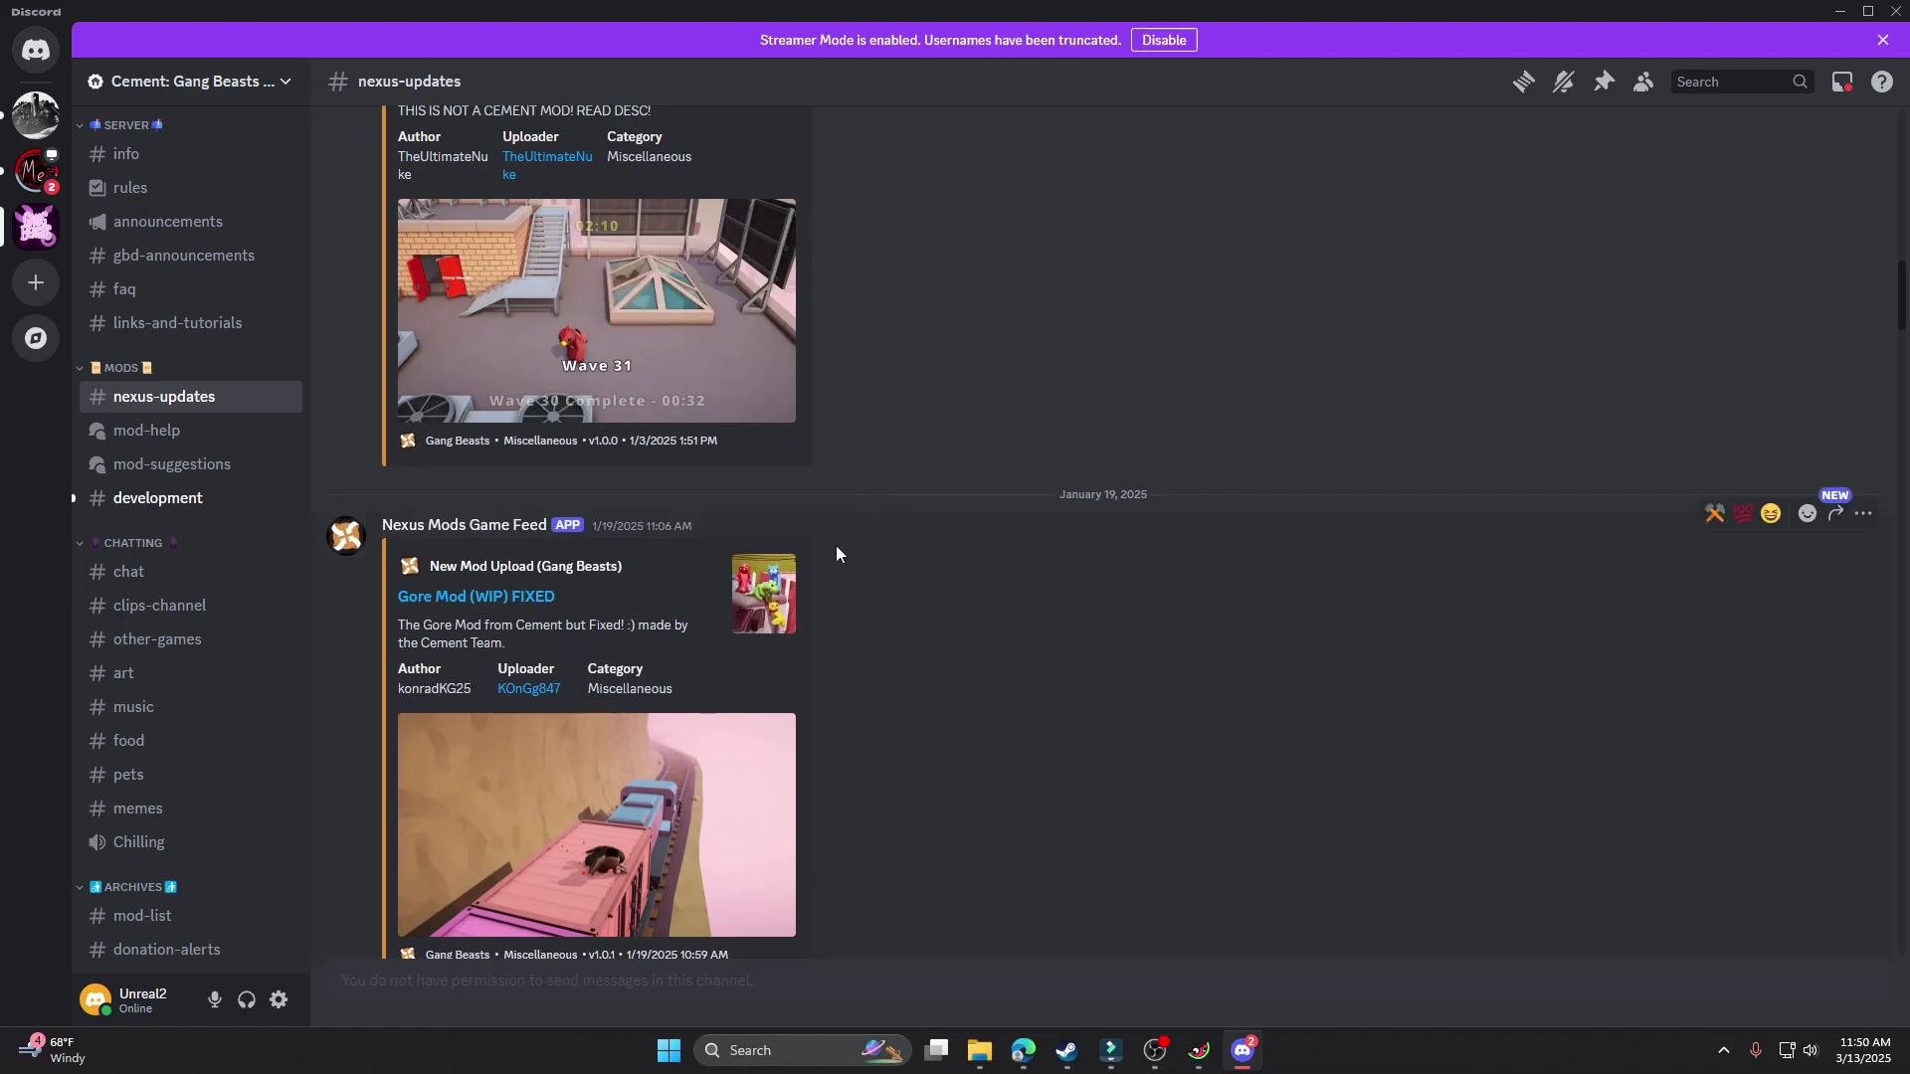
pyautogui.scroll(3, 836, 545)
pyautogui.scroll(-6, 836, 545)
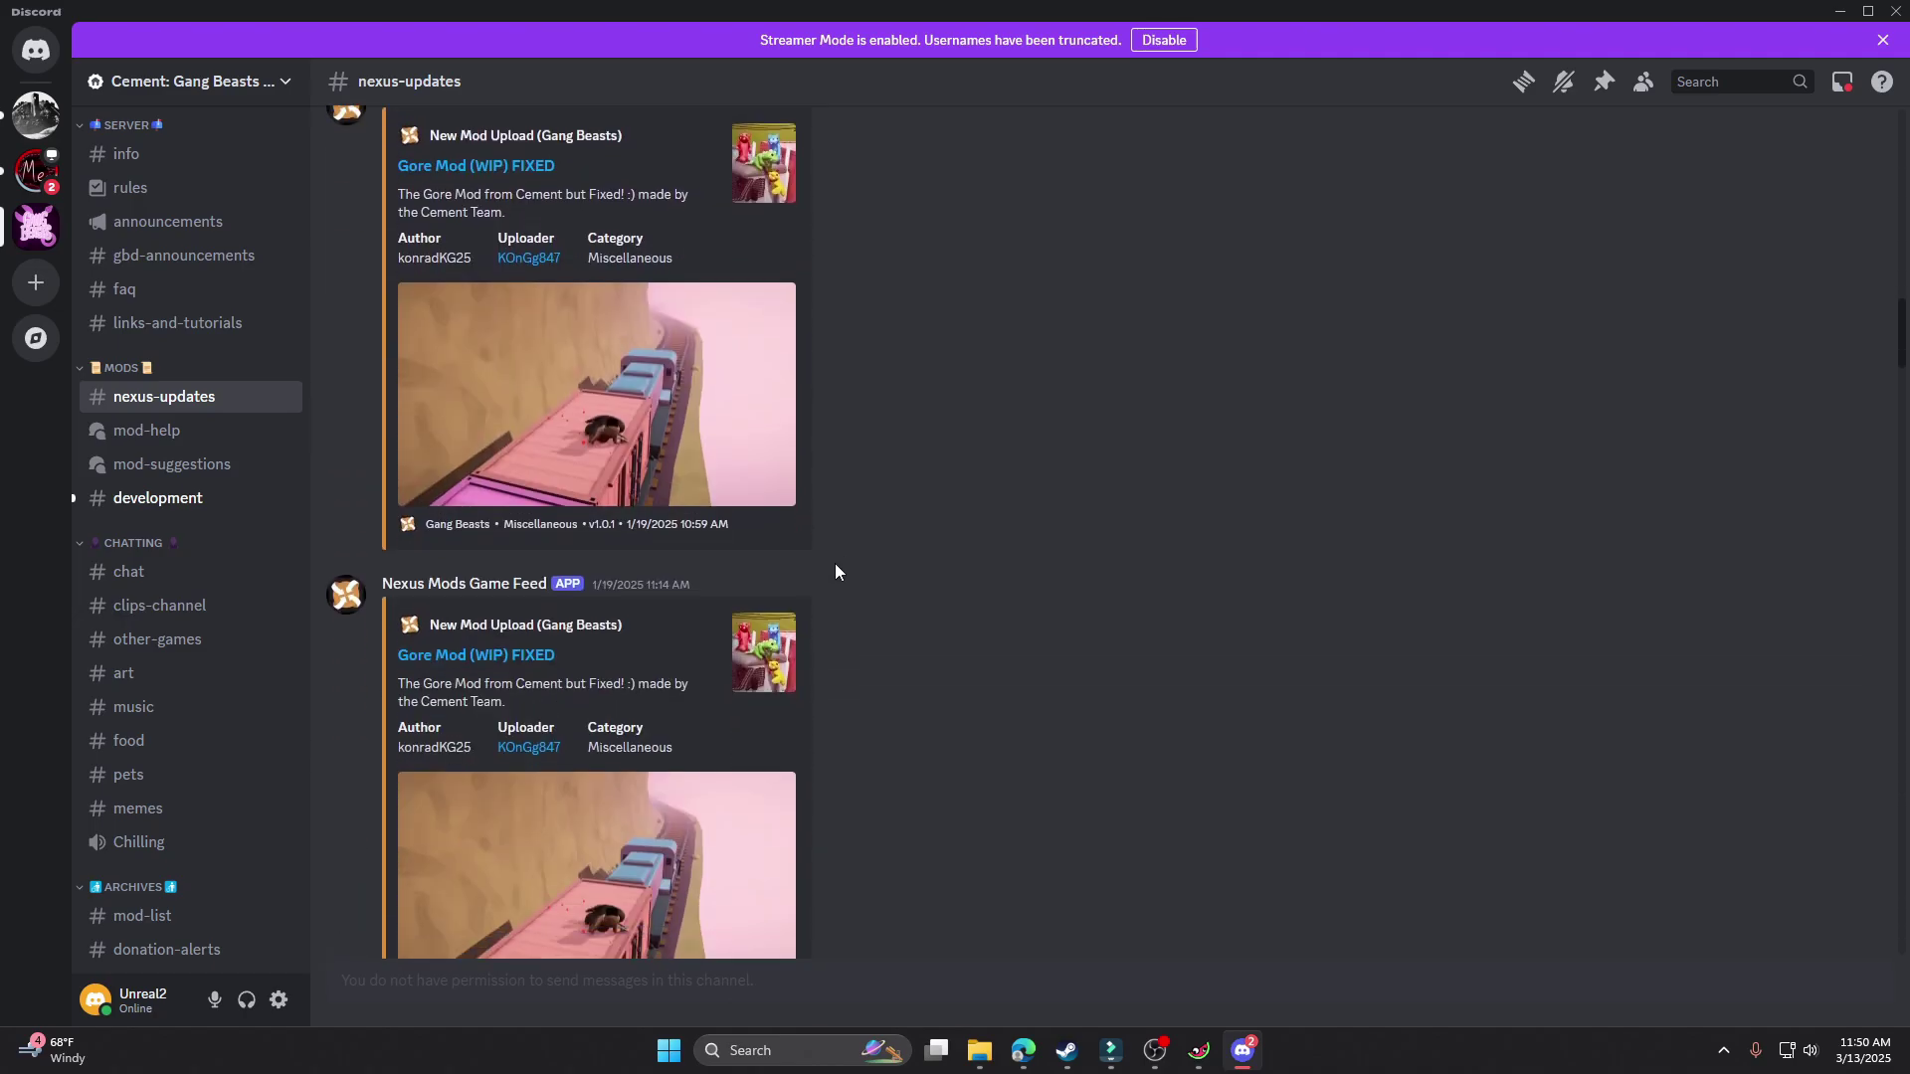
pyautogui.scroll(-4, 835, 565)
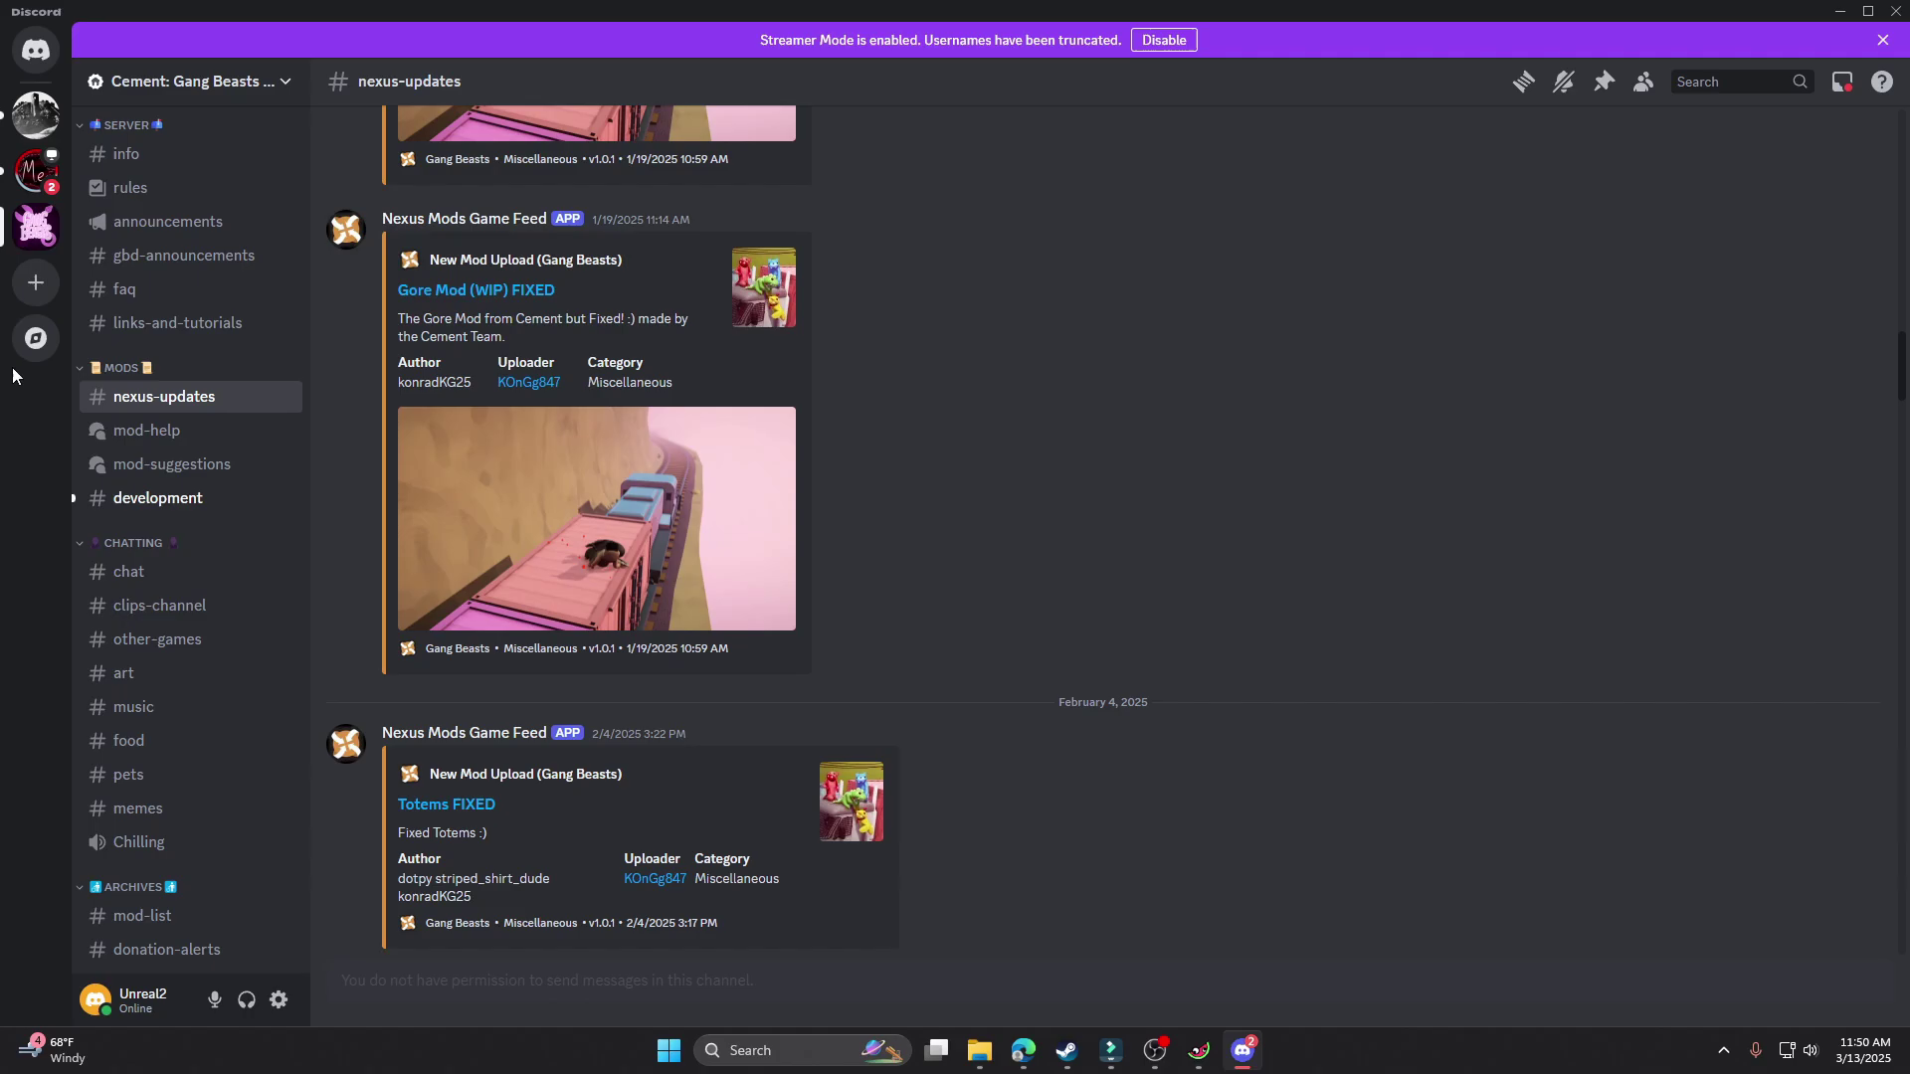
# - Look through the server's channels, ending in the announcements channel
pyautogui.click(227, 461)
pyautogui.click(242, 430)
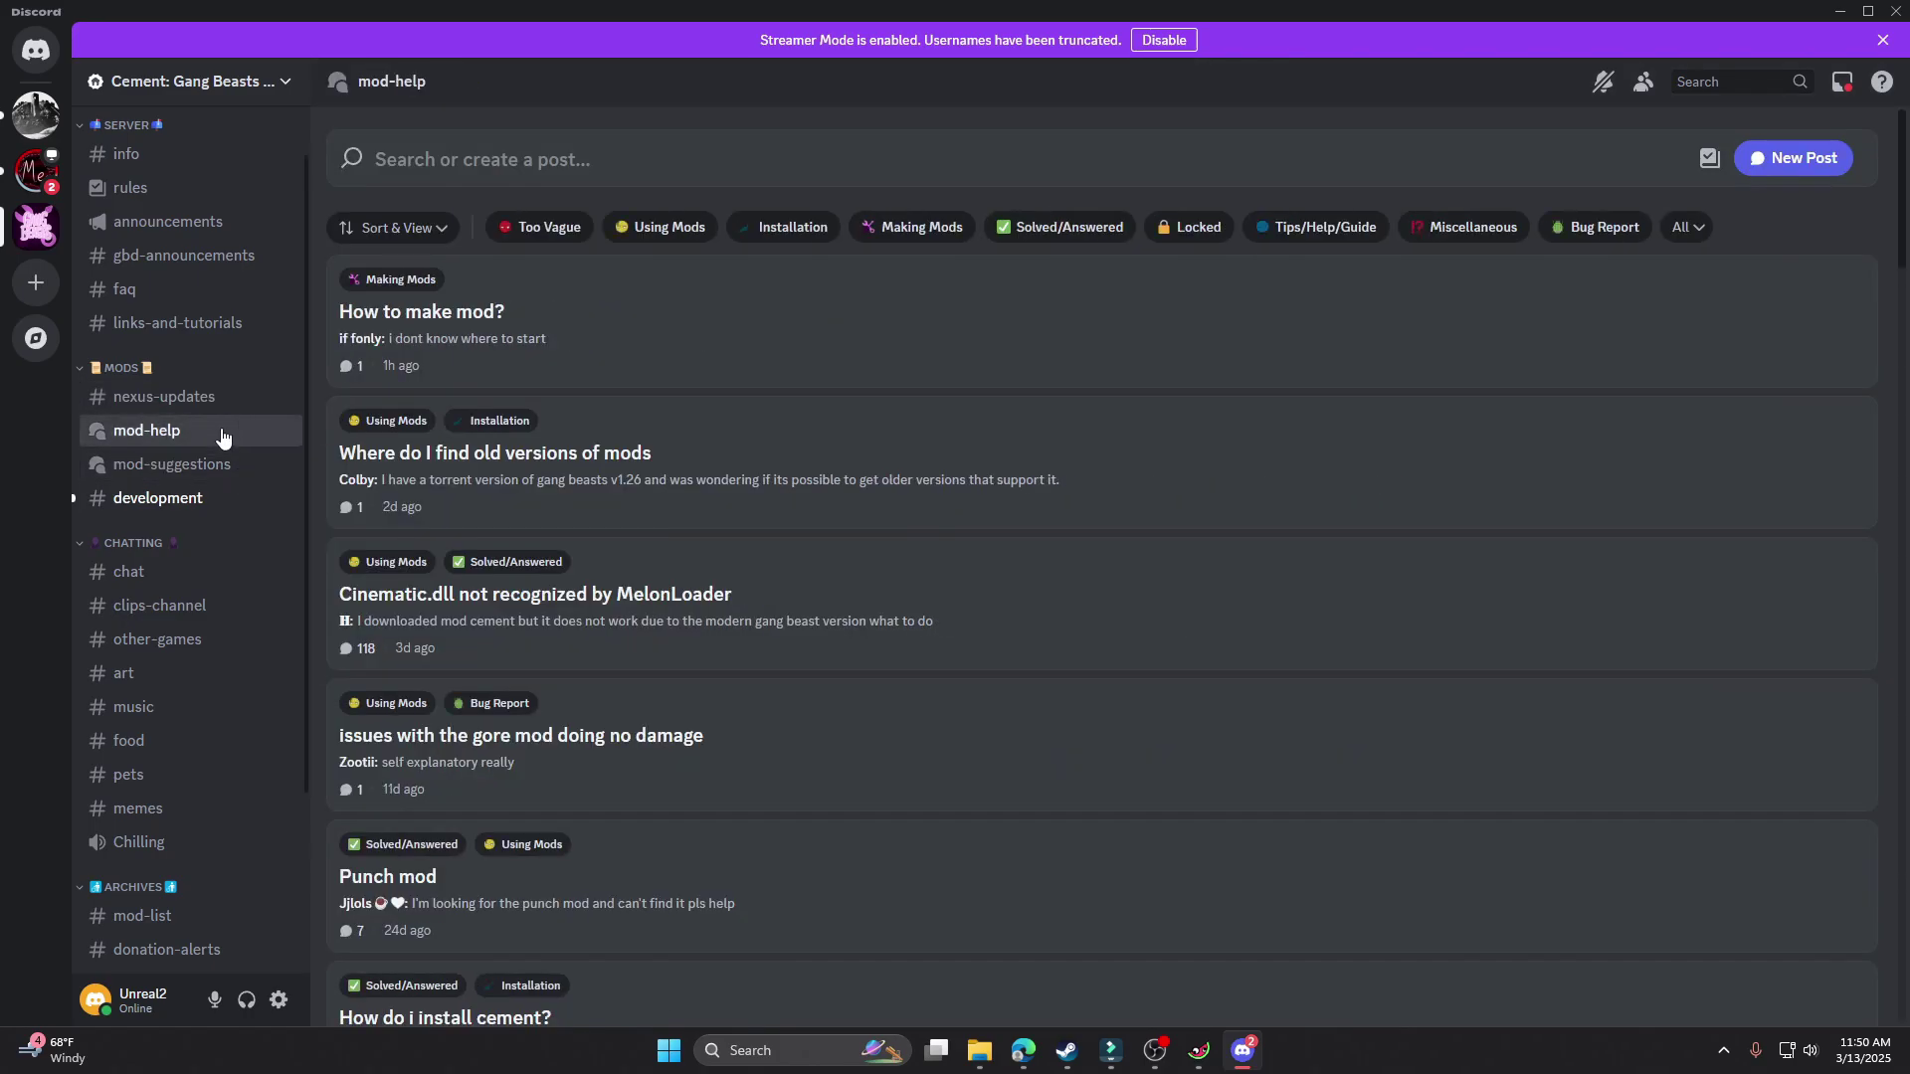
pyautogui.click(243, 400)
pyautogui.click(234, 256)
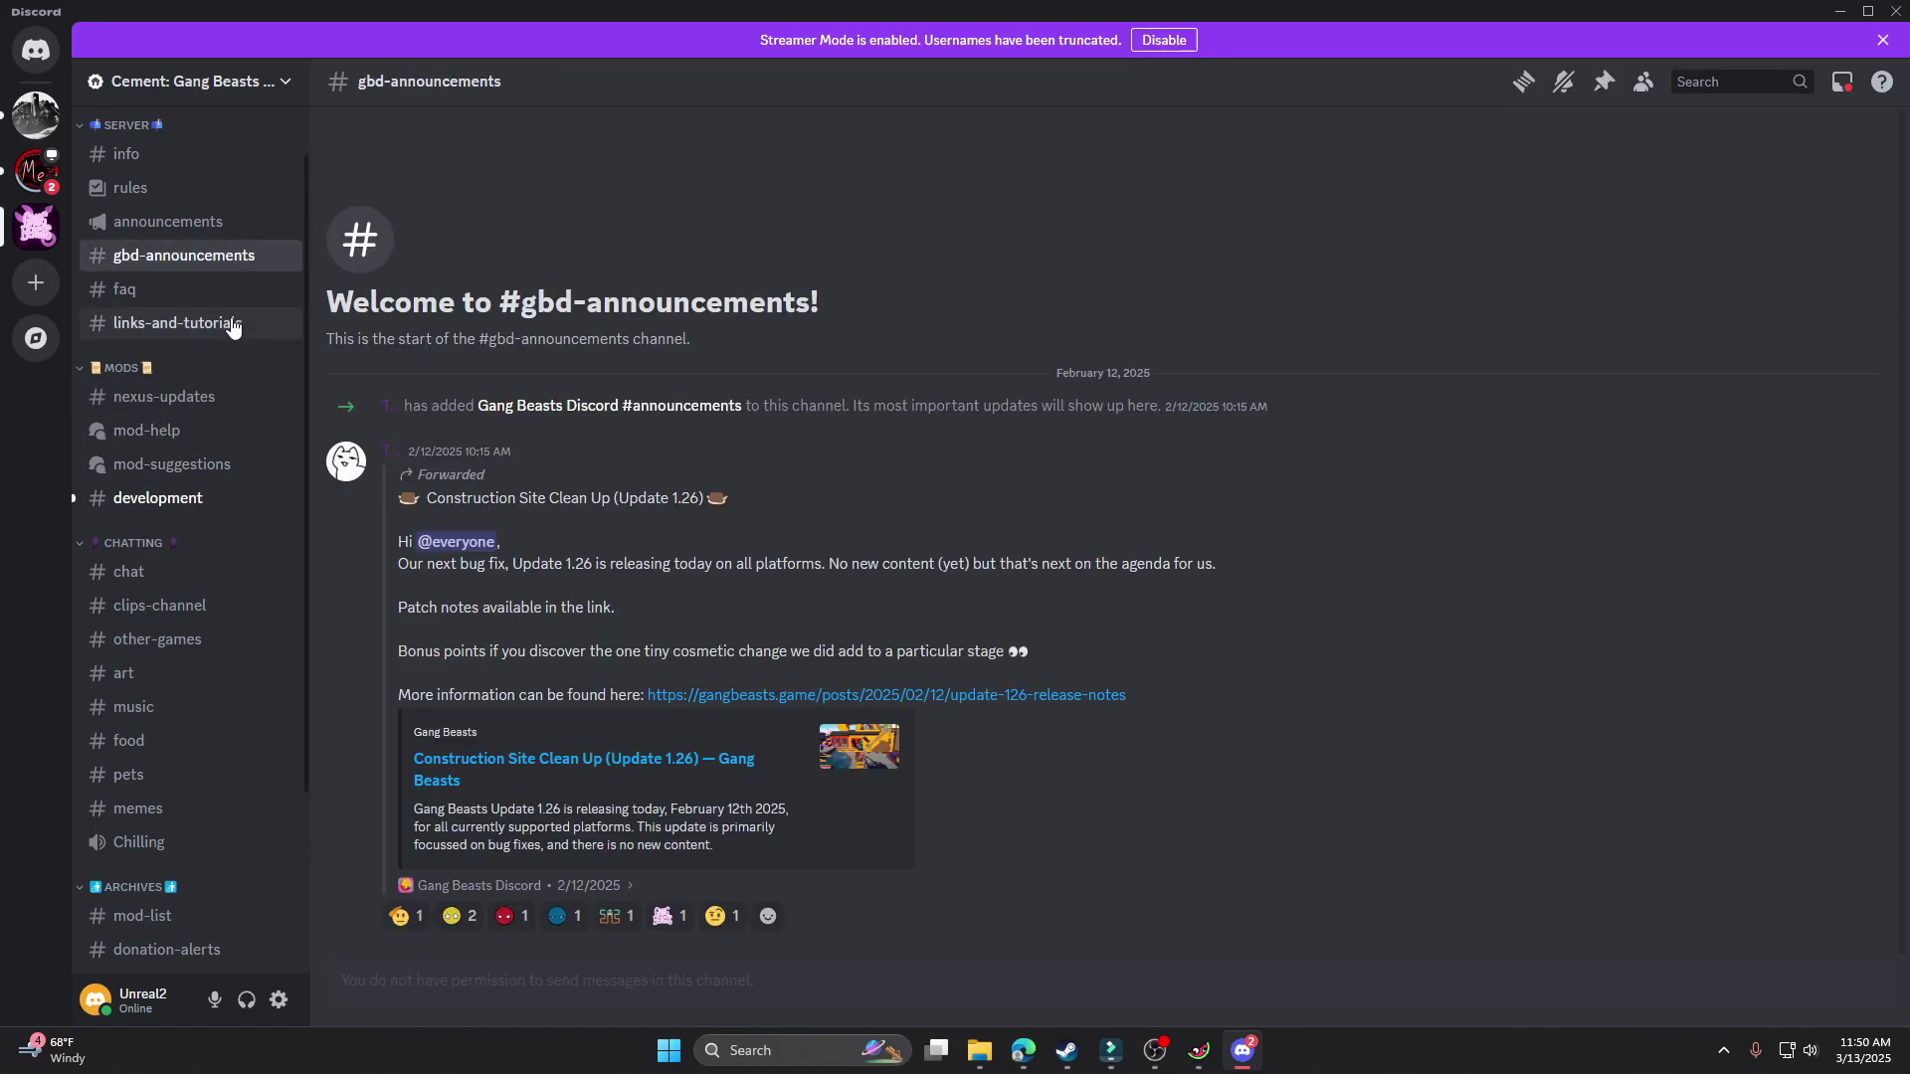
pyautogui.click(234, 320)
pyautogui.click(227, 291)
pyautogui.click(199, 221)
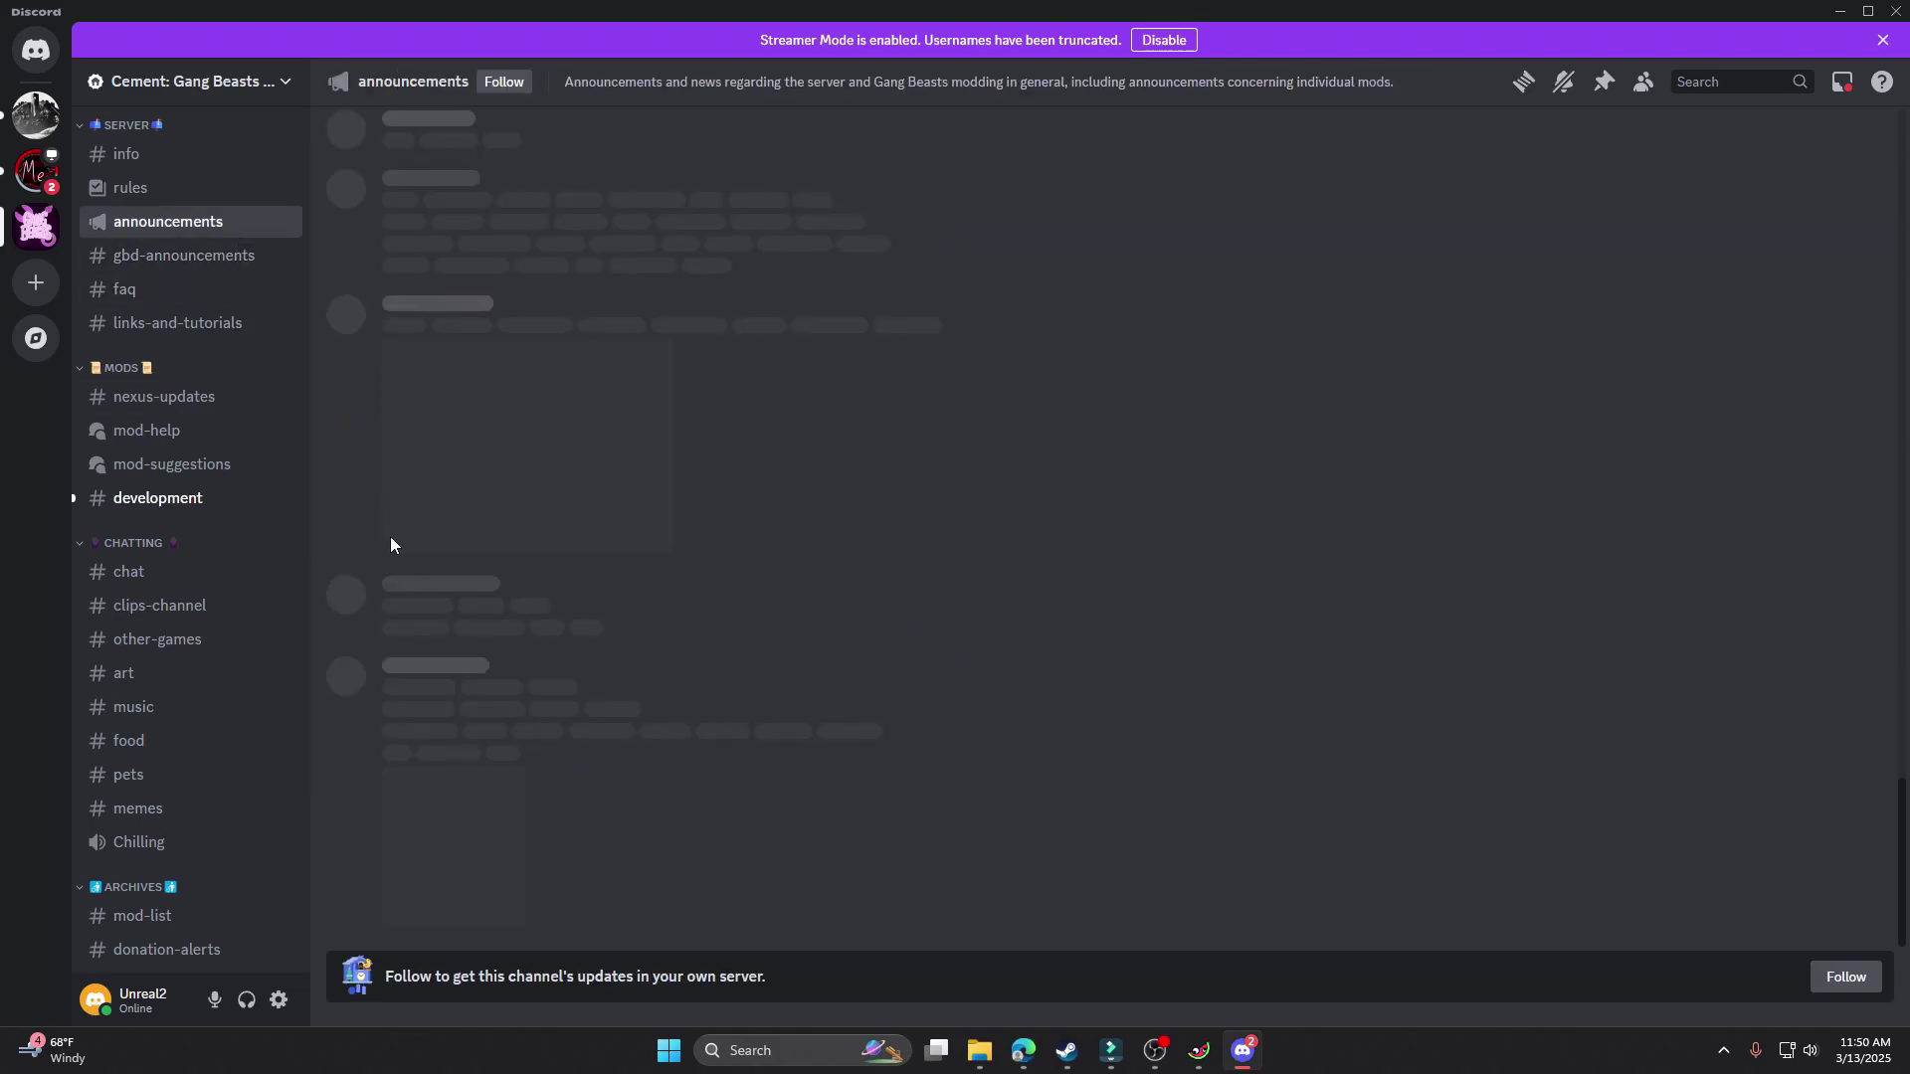
# - Scroll back to the October 2 BetterSpawnEnemies.dll config patch announcement
pyautogui.scroll(2, 555, 754)
pyautogui.scroll(15, 554, 754)
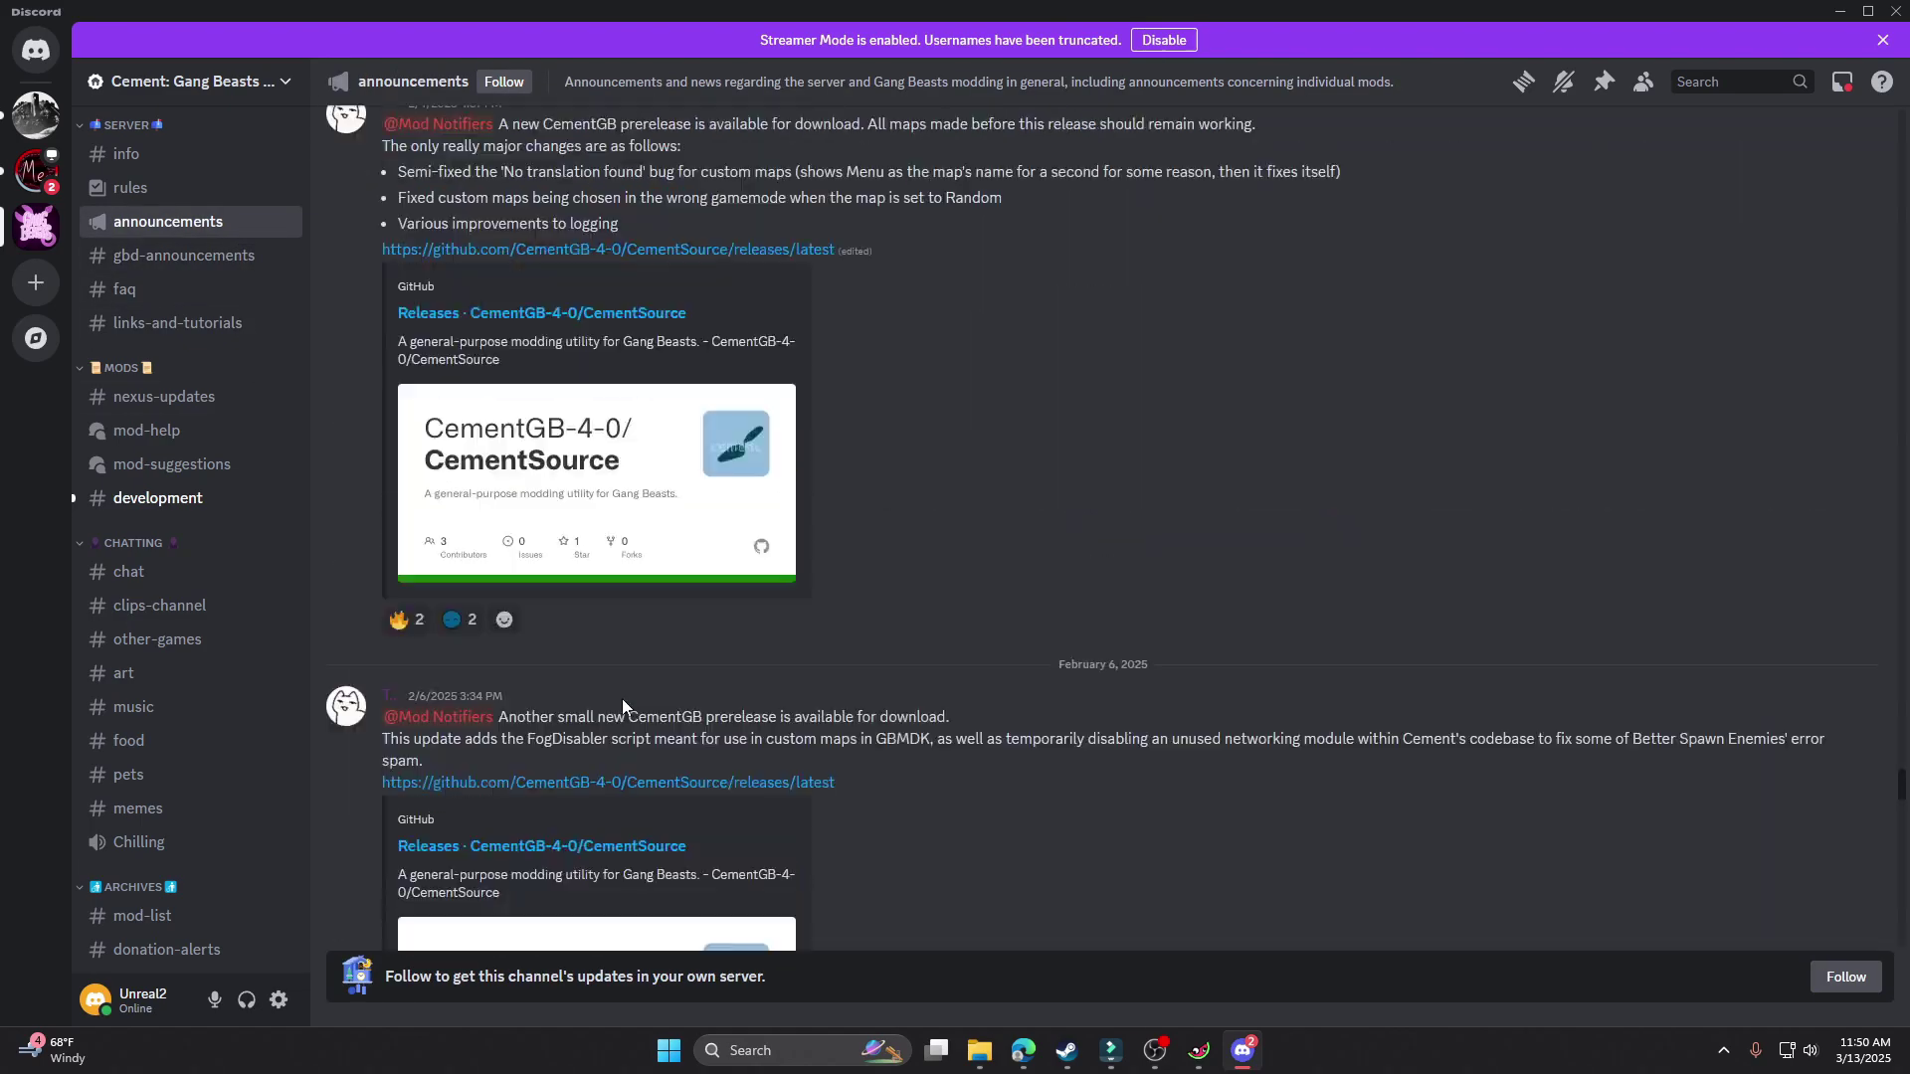
pyautogui.scroll(10, 561, 725)
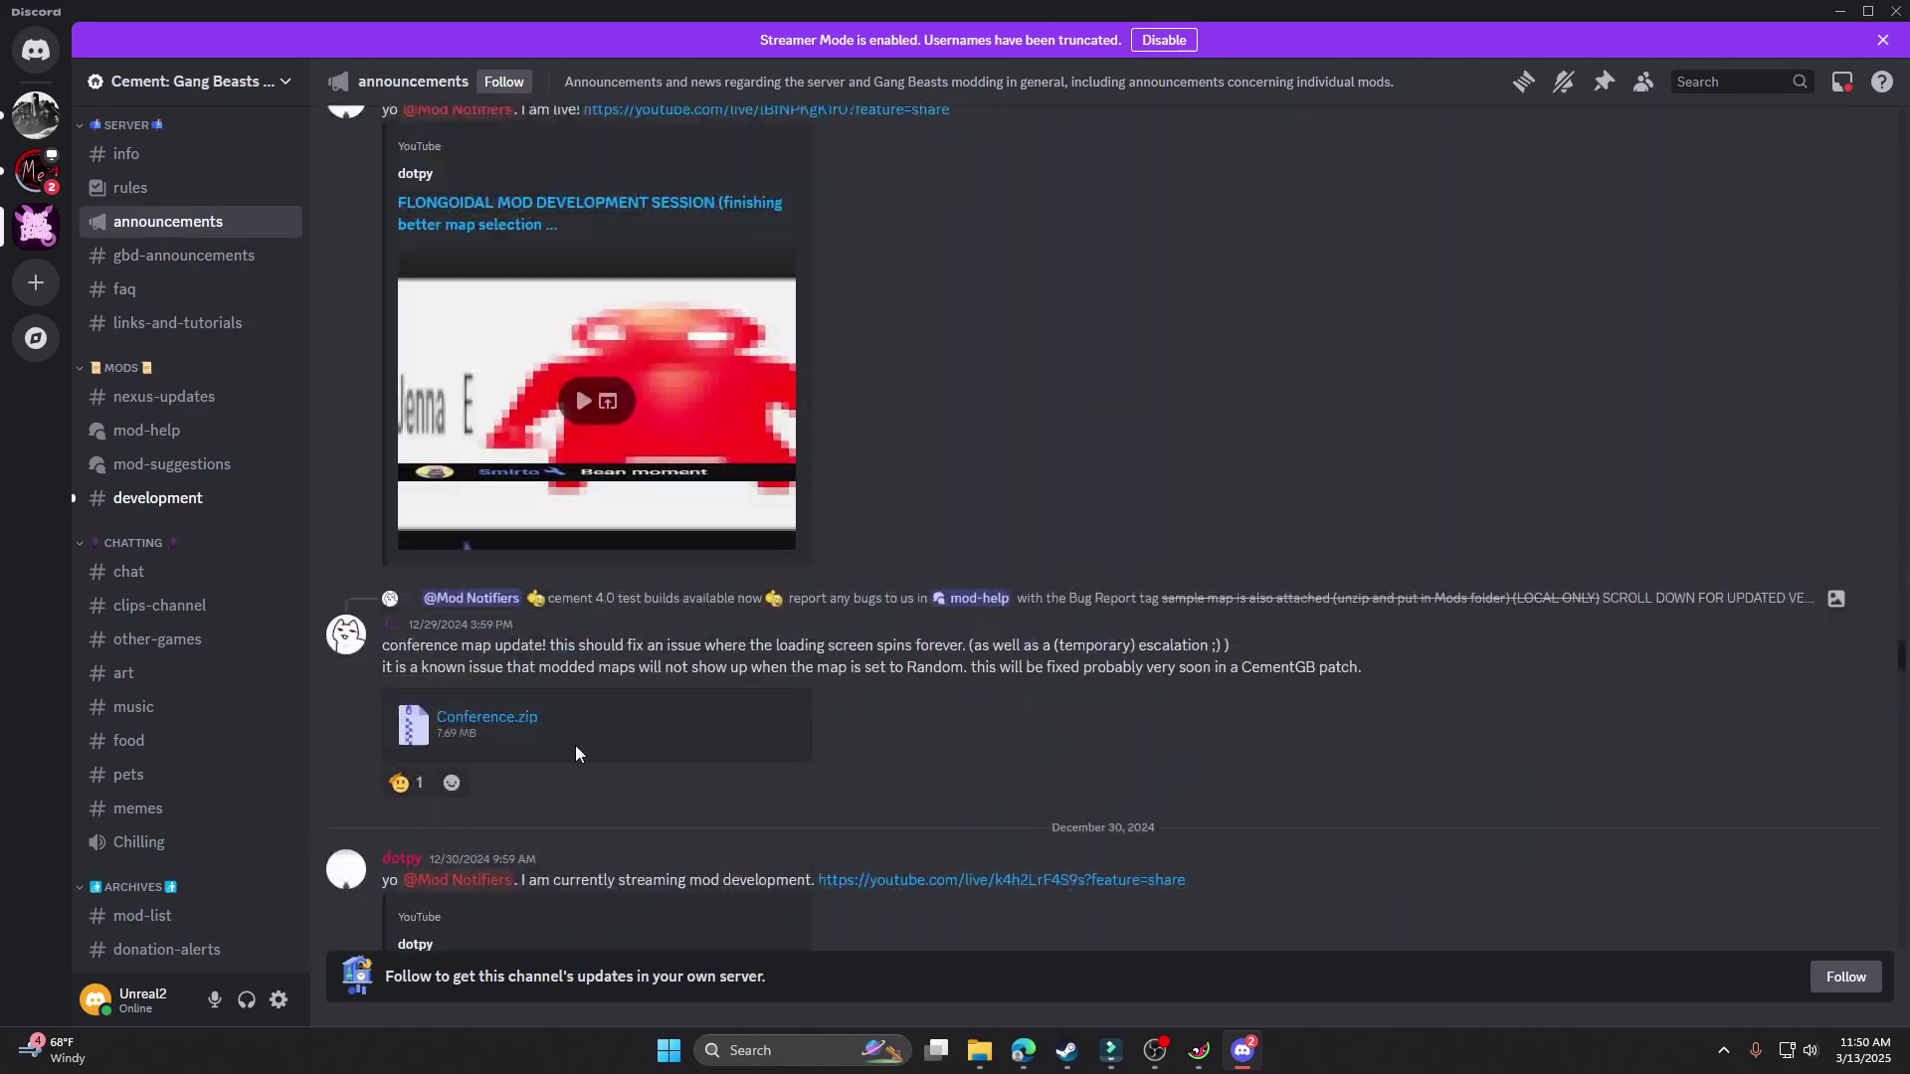
pyautogui.scroll(12, 791, 780)
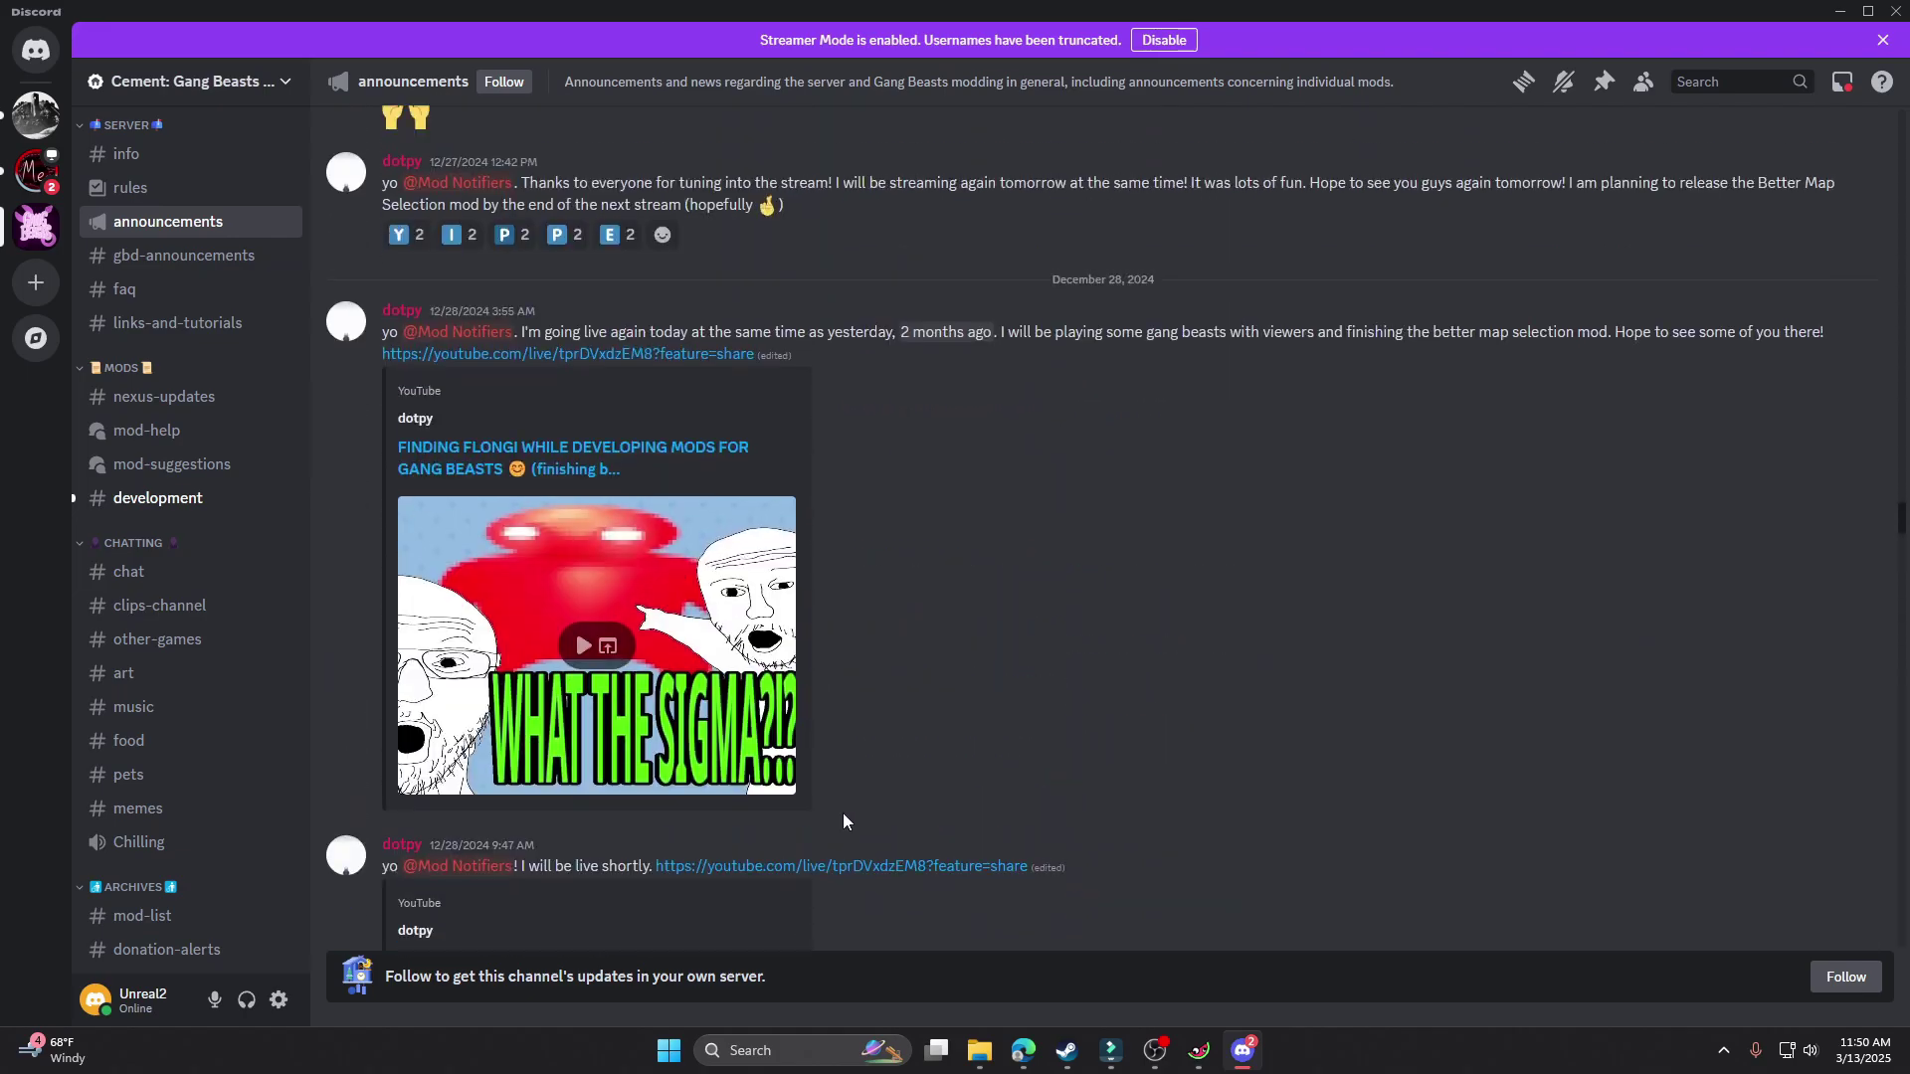
pyautogui.scroll(15, 846, 821)
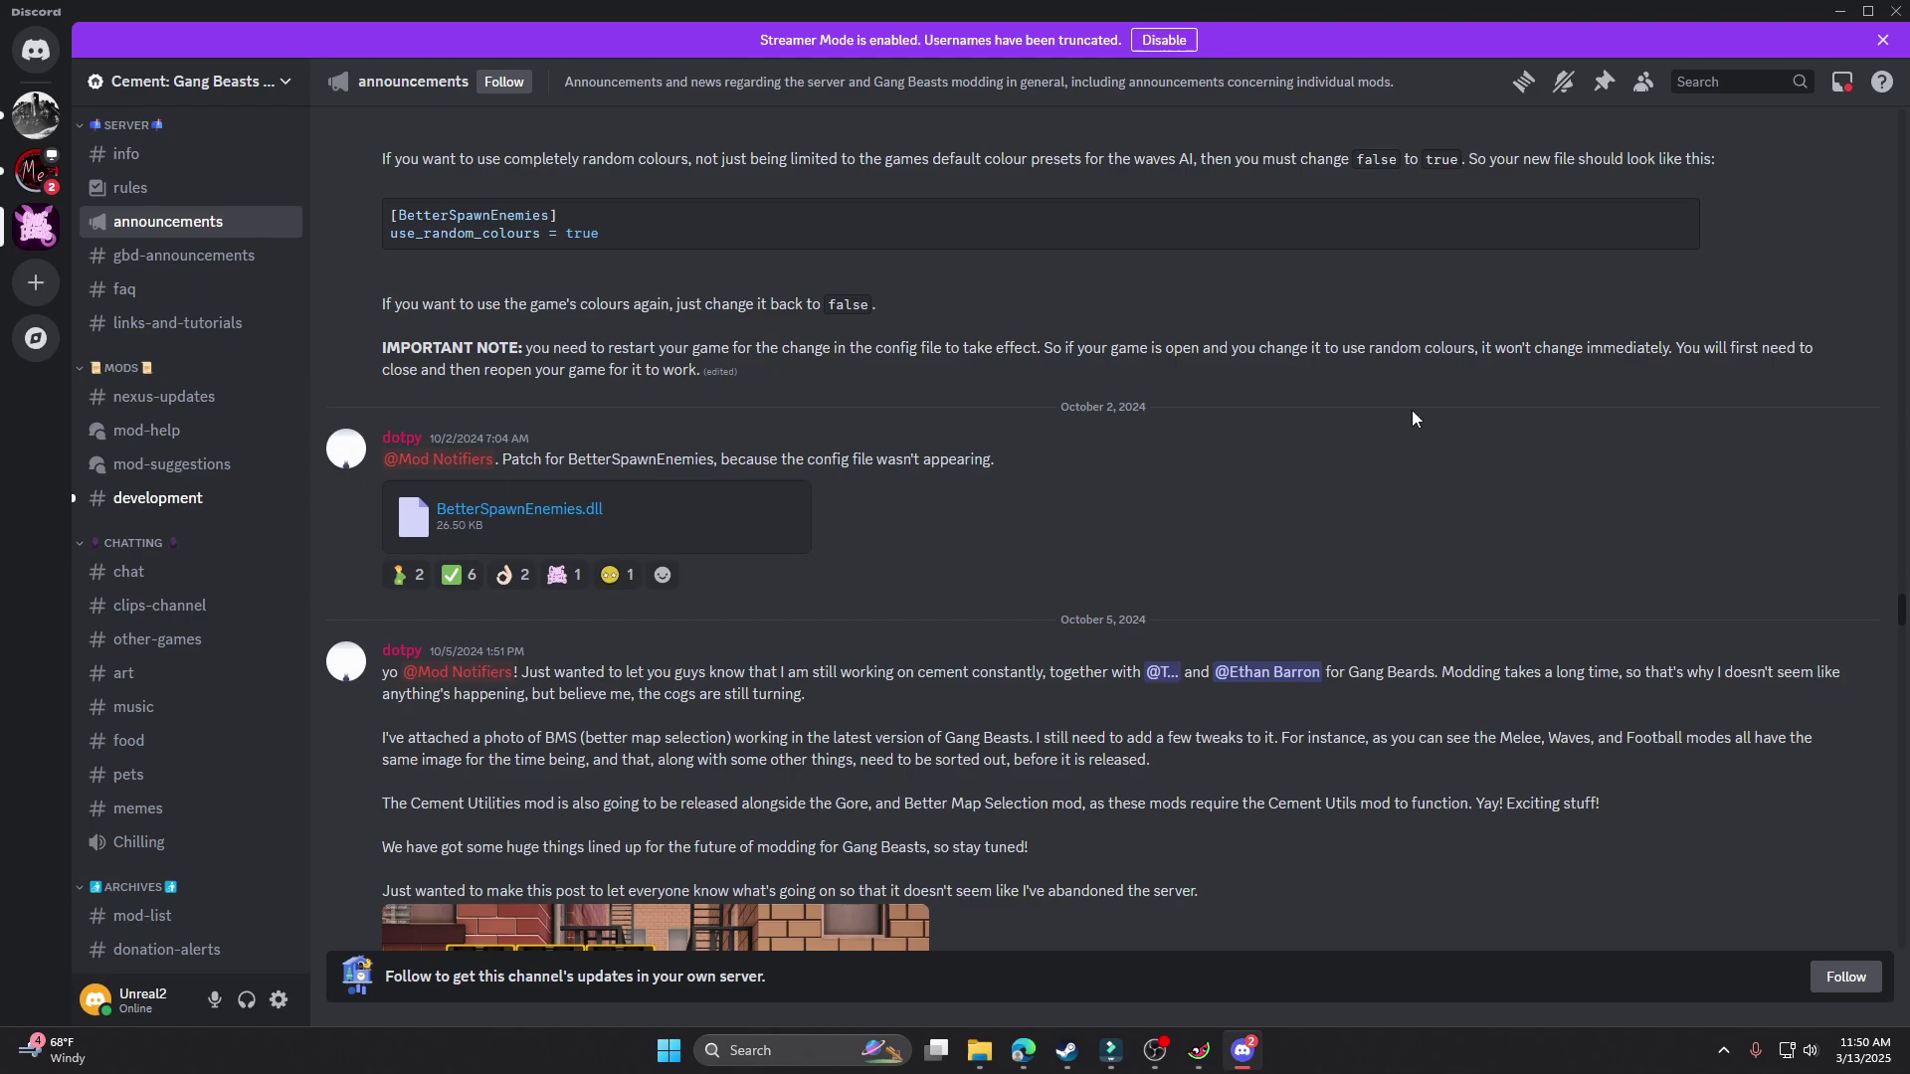
# - Download BetterSpawnEnemies.dll and keep it despite the SmartScreen warning
pyautogui.click(535, 510)
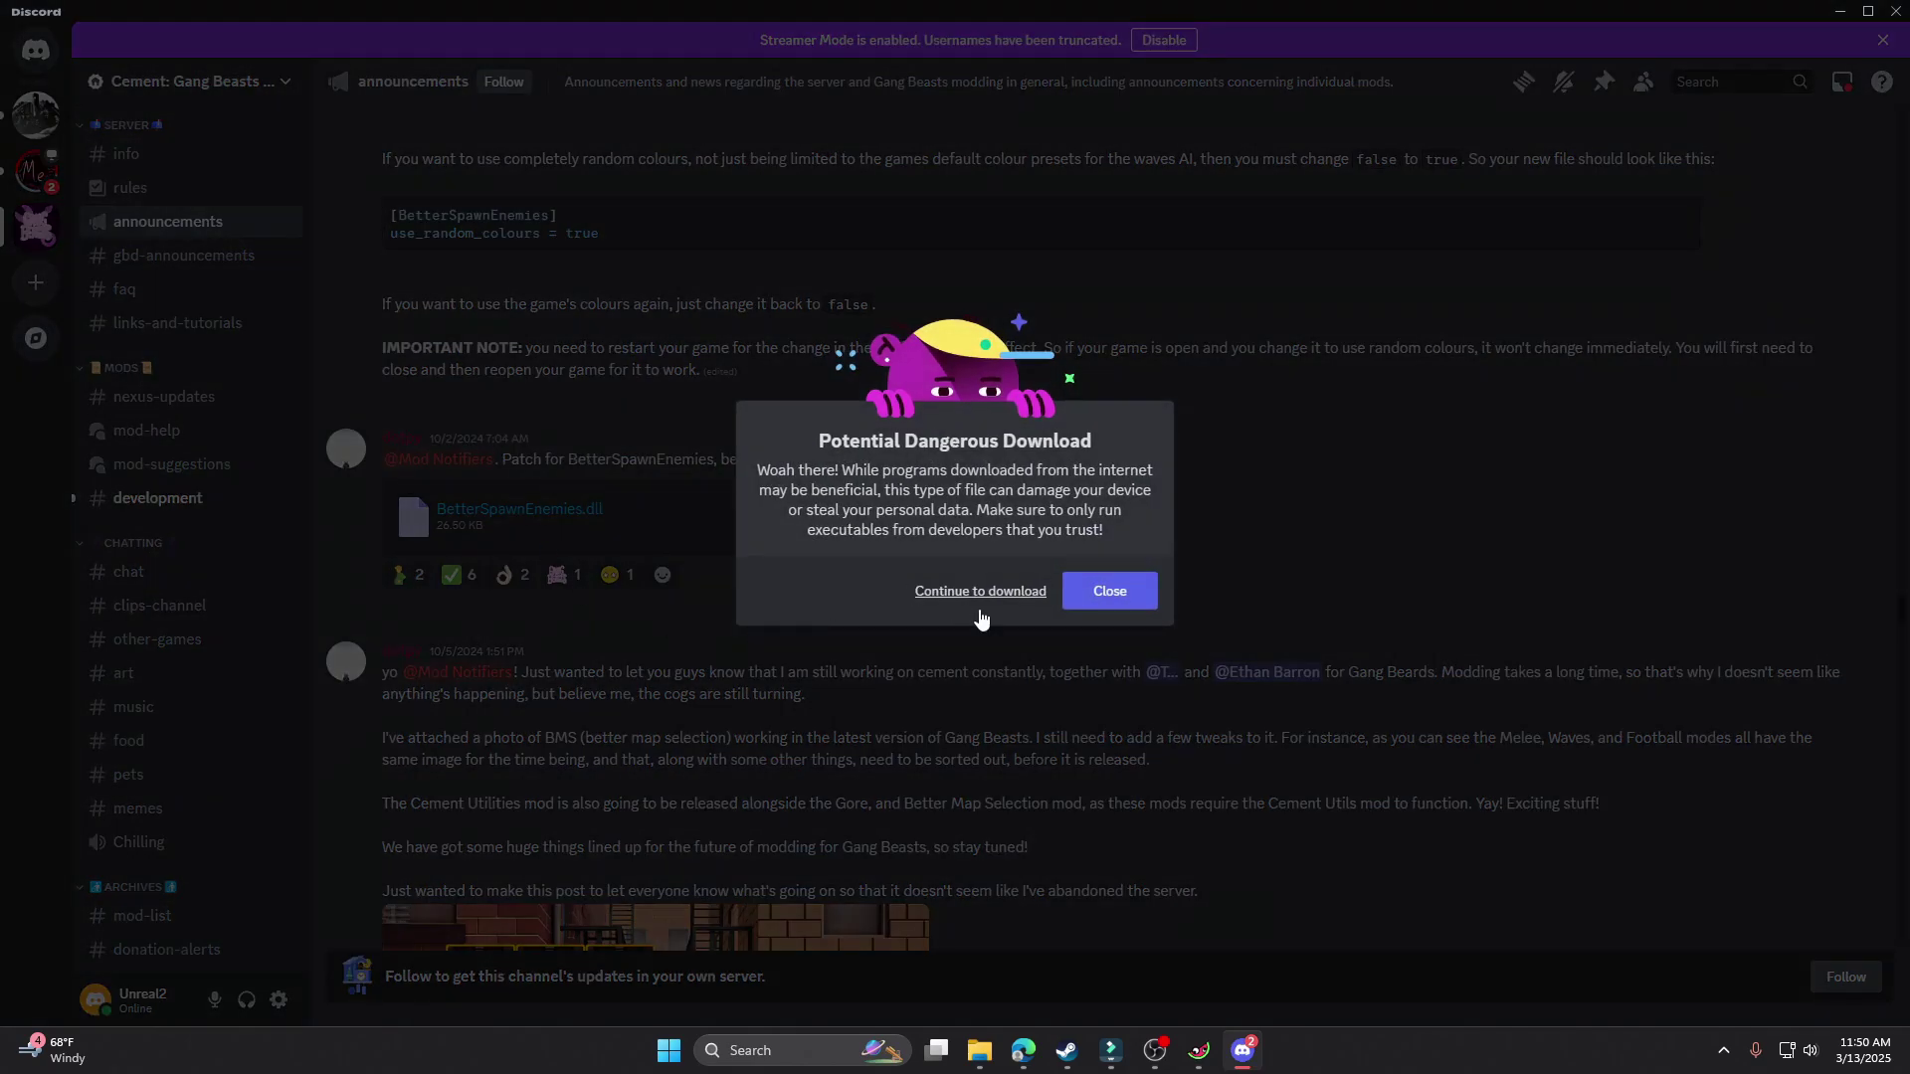
pyautogui.click(895, 588)
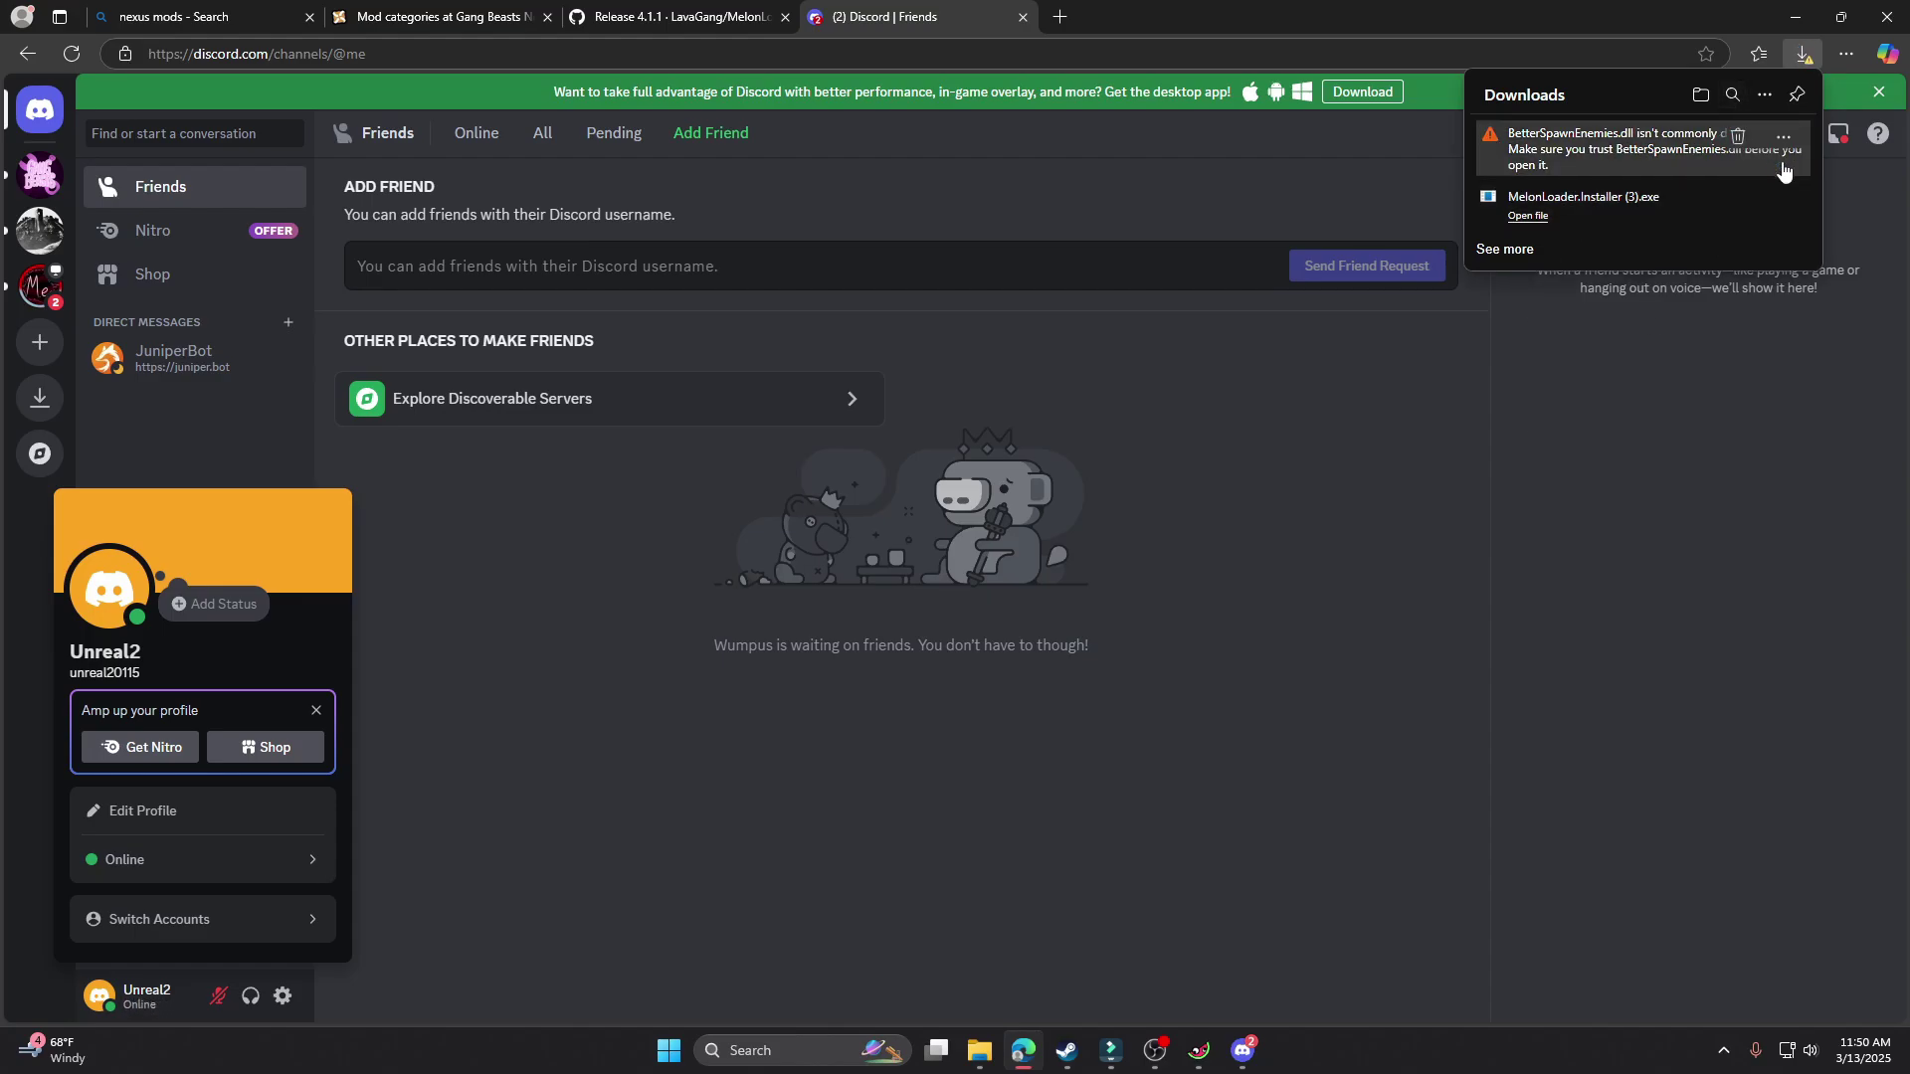
pyautogui.click(1782, 140)
pyautogui.click(1735, 193)
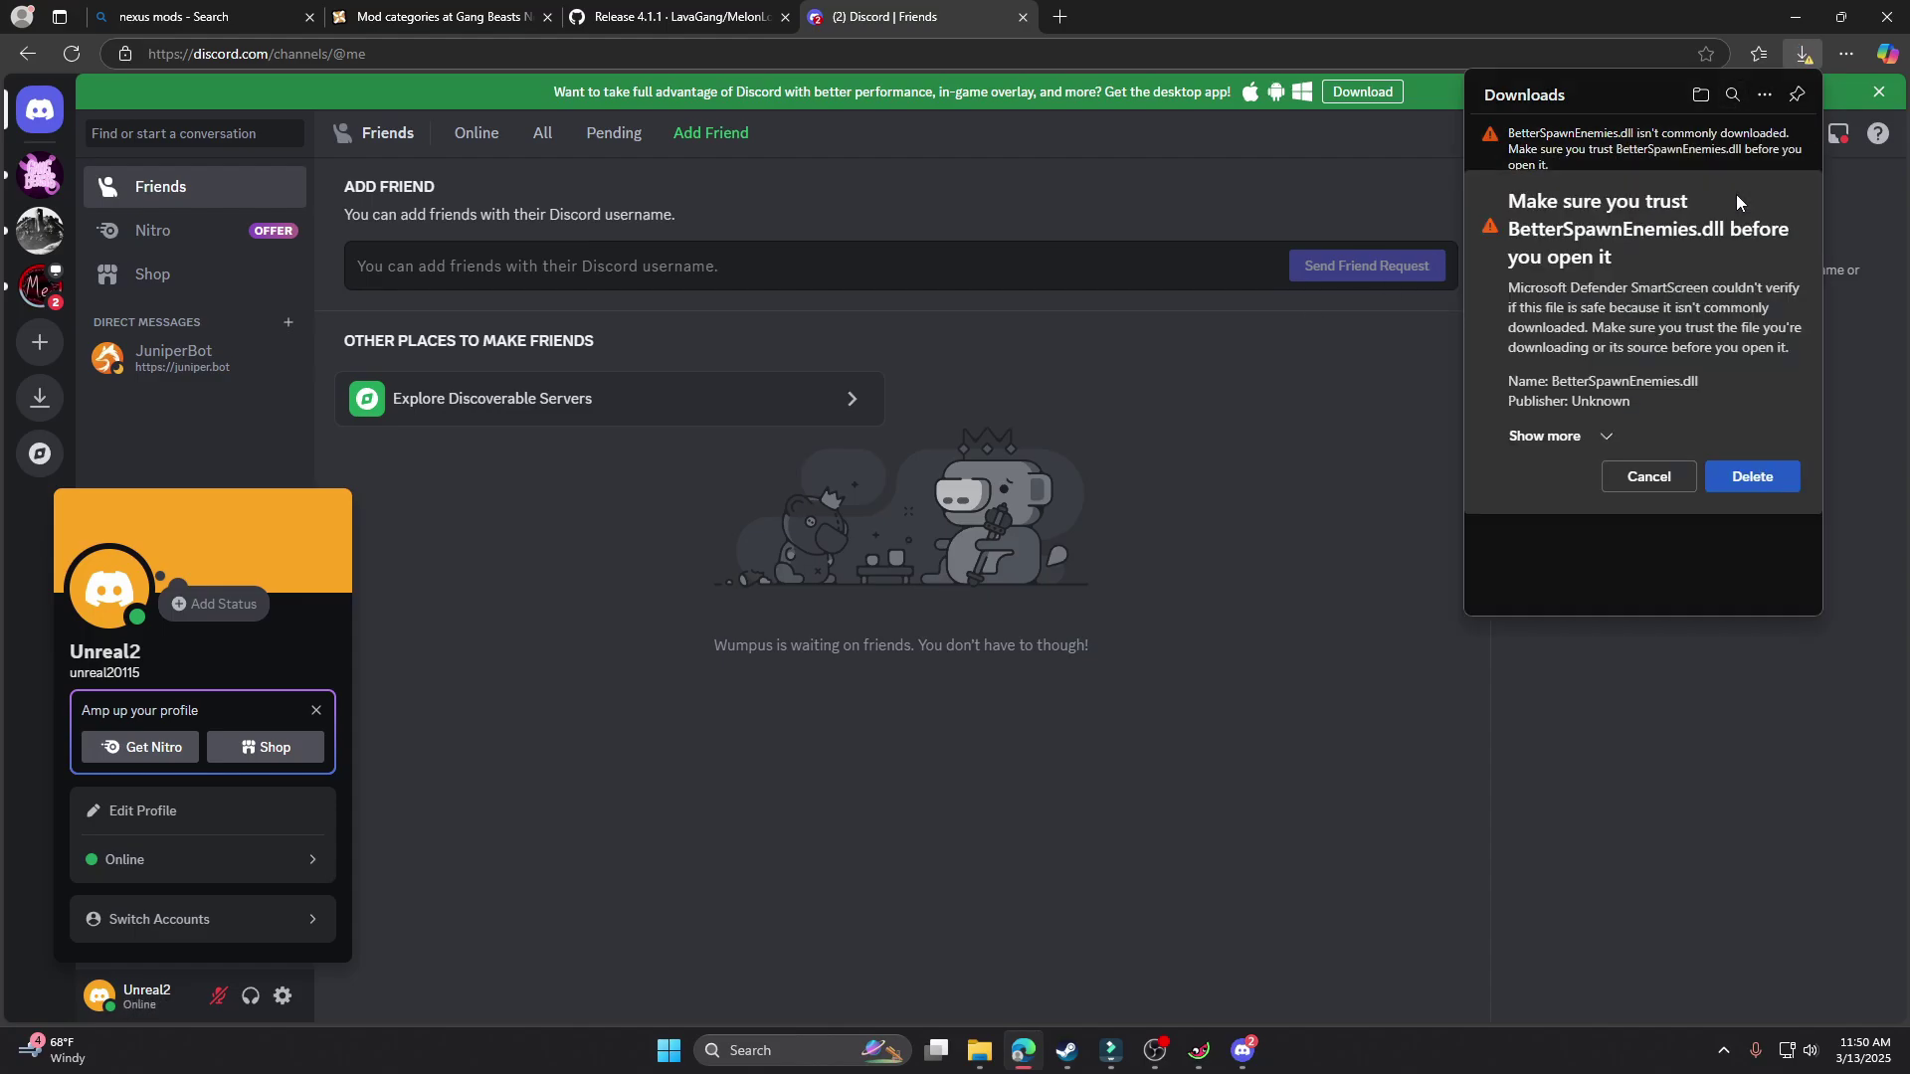
pyautogui.click(1609, 438)
pyautogui.click(1537, 498)
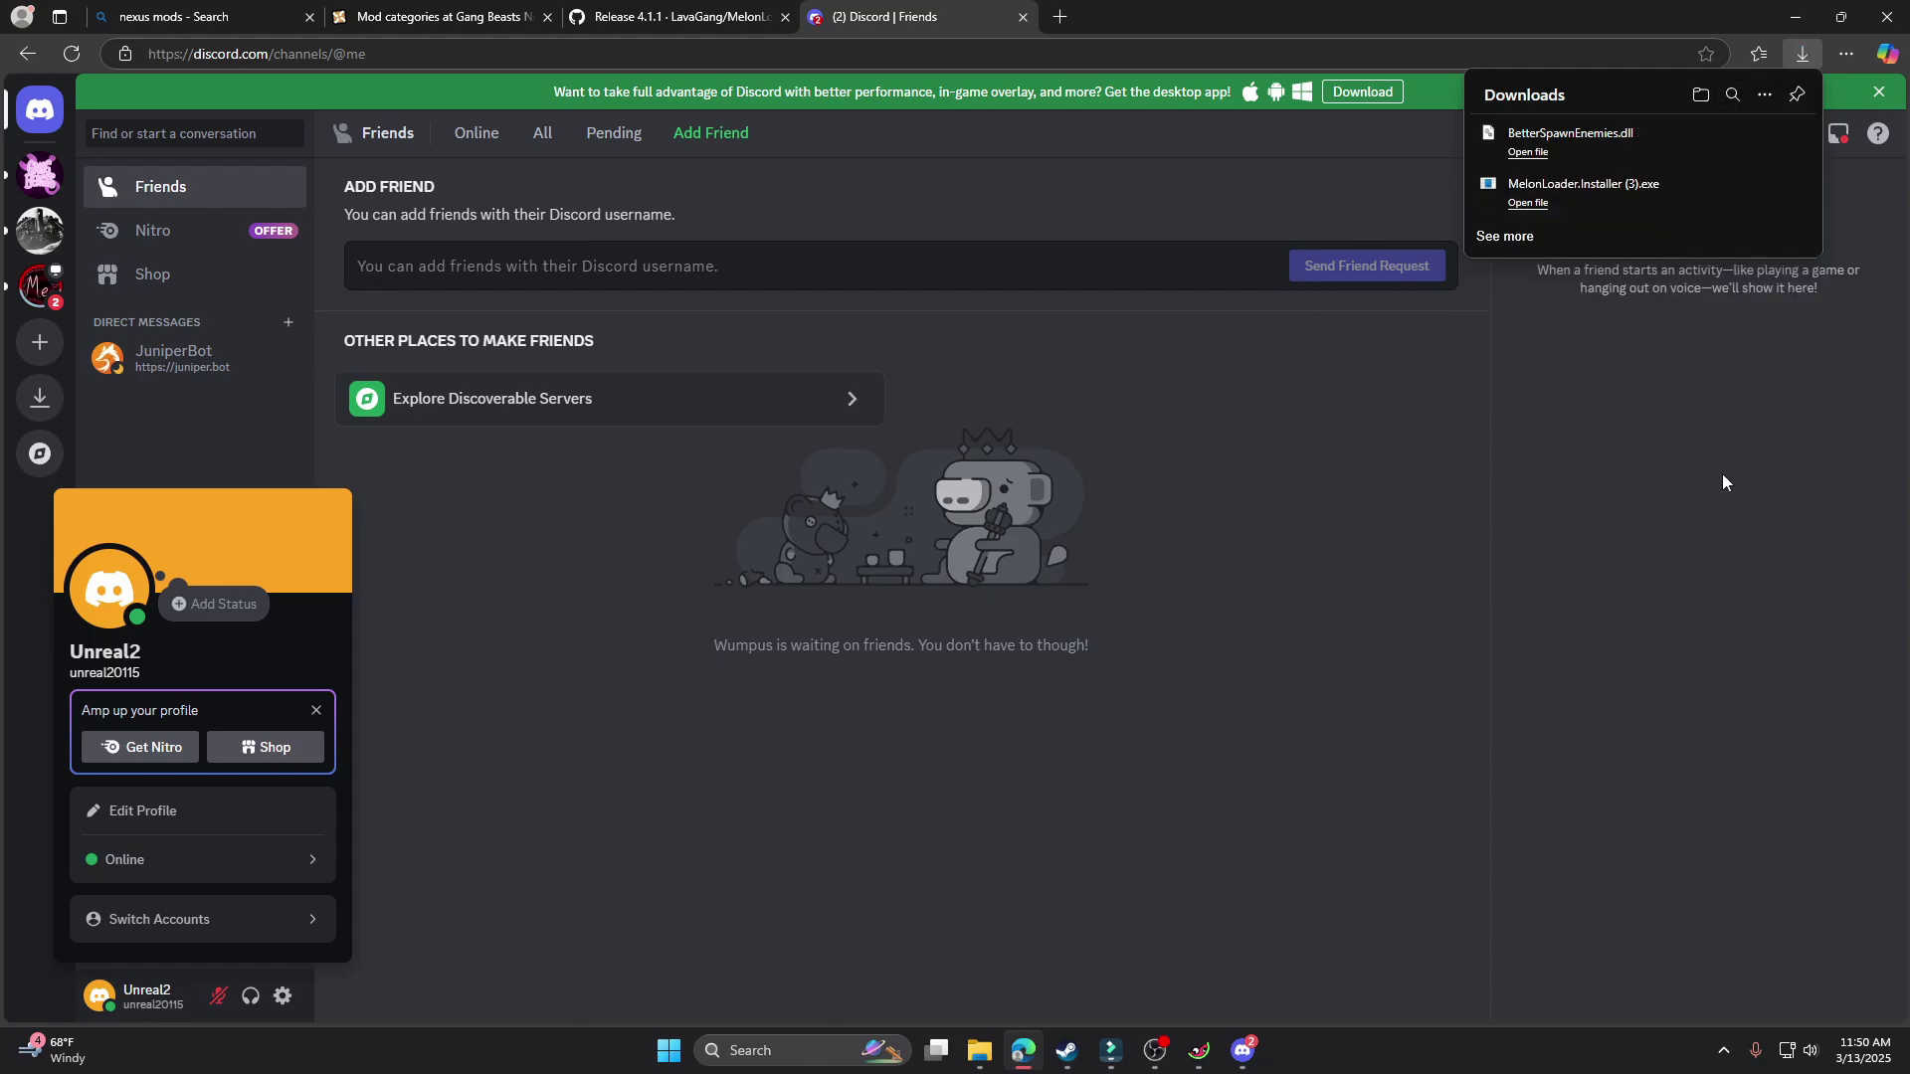
pyautogui.click(1066, 1051)
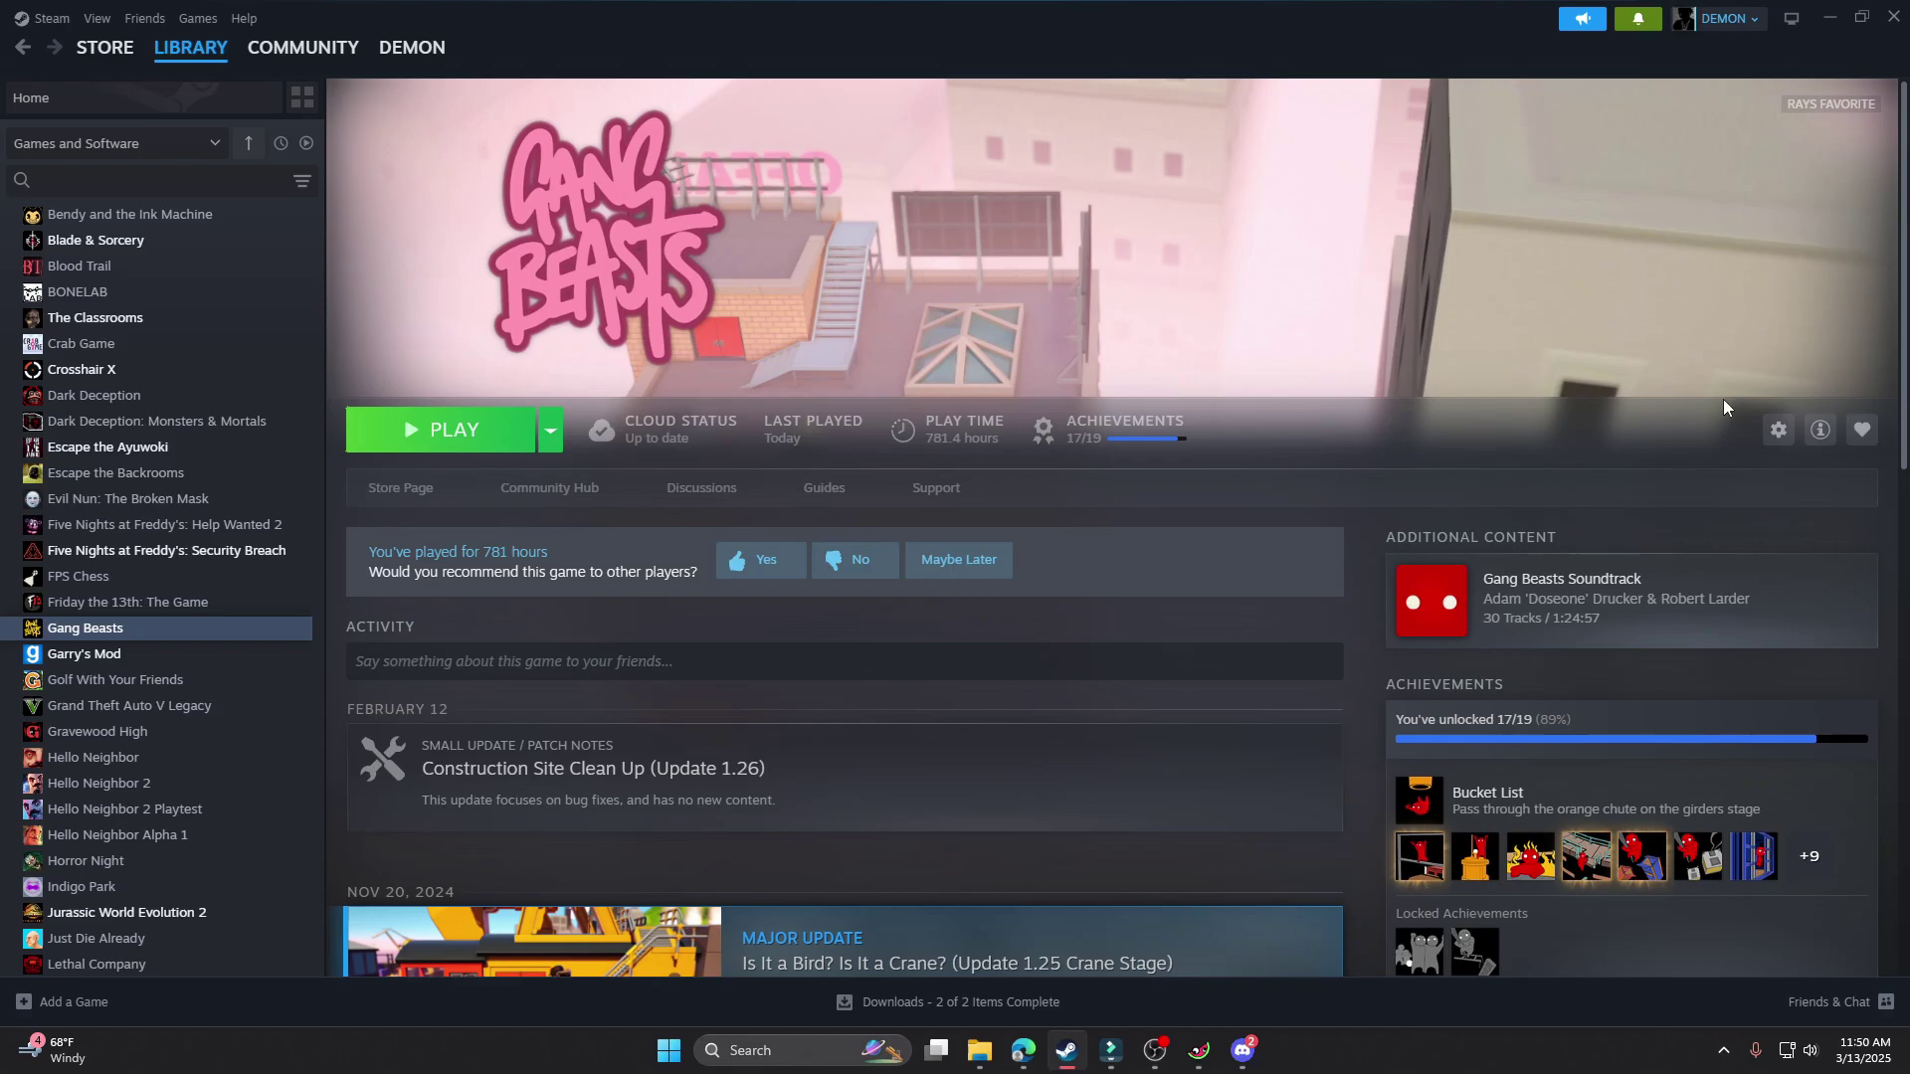
# - Open Gang Beasts' local files via Manage > Browse local files from its Steam page
pyautogui.click(1779, 430)
pyautogui.moveTo(1736, 567)
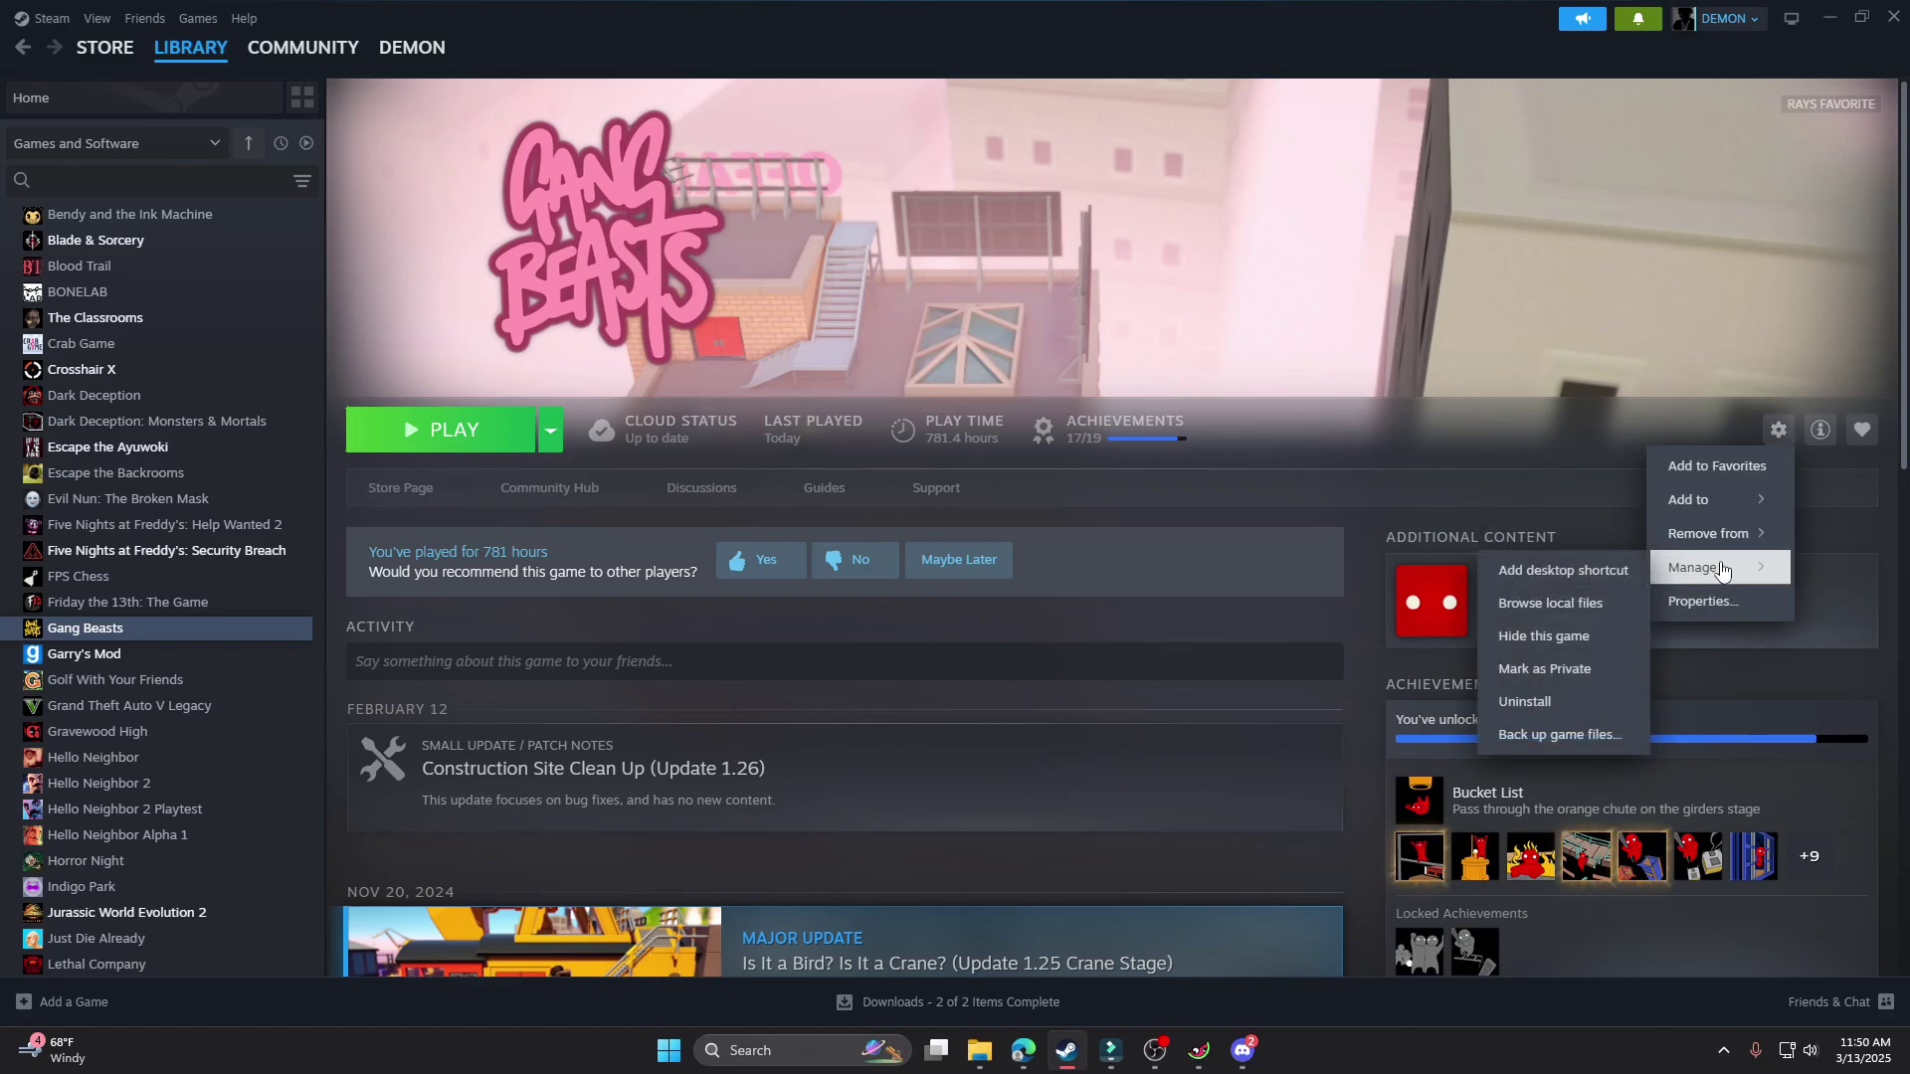
pyautogui.click(1592, 604)
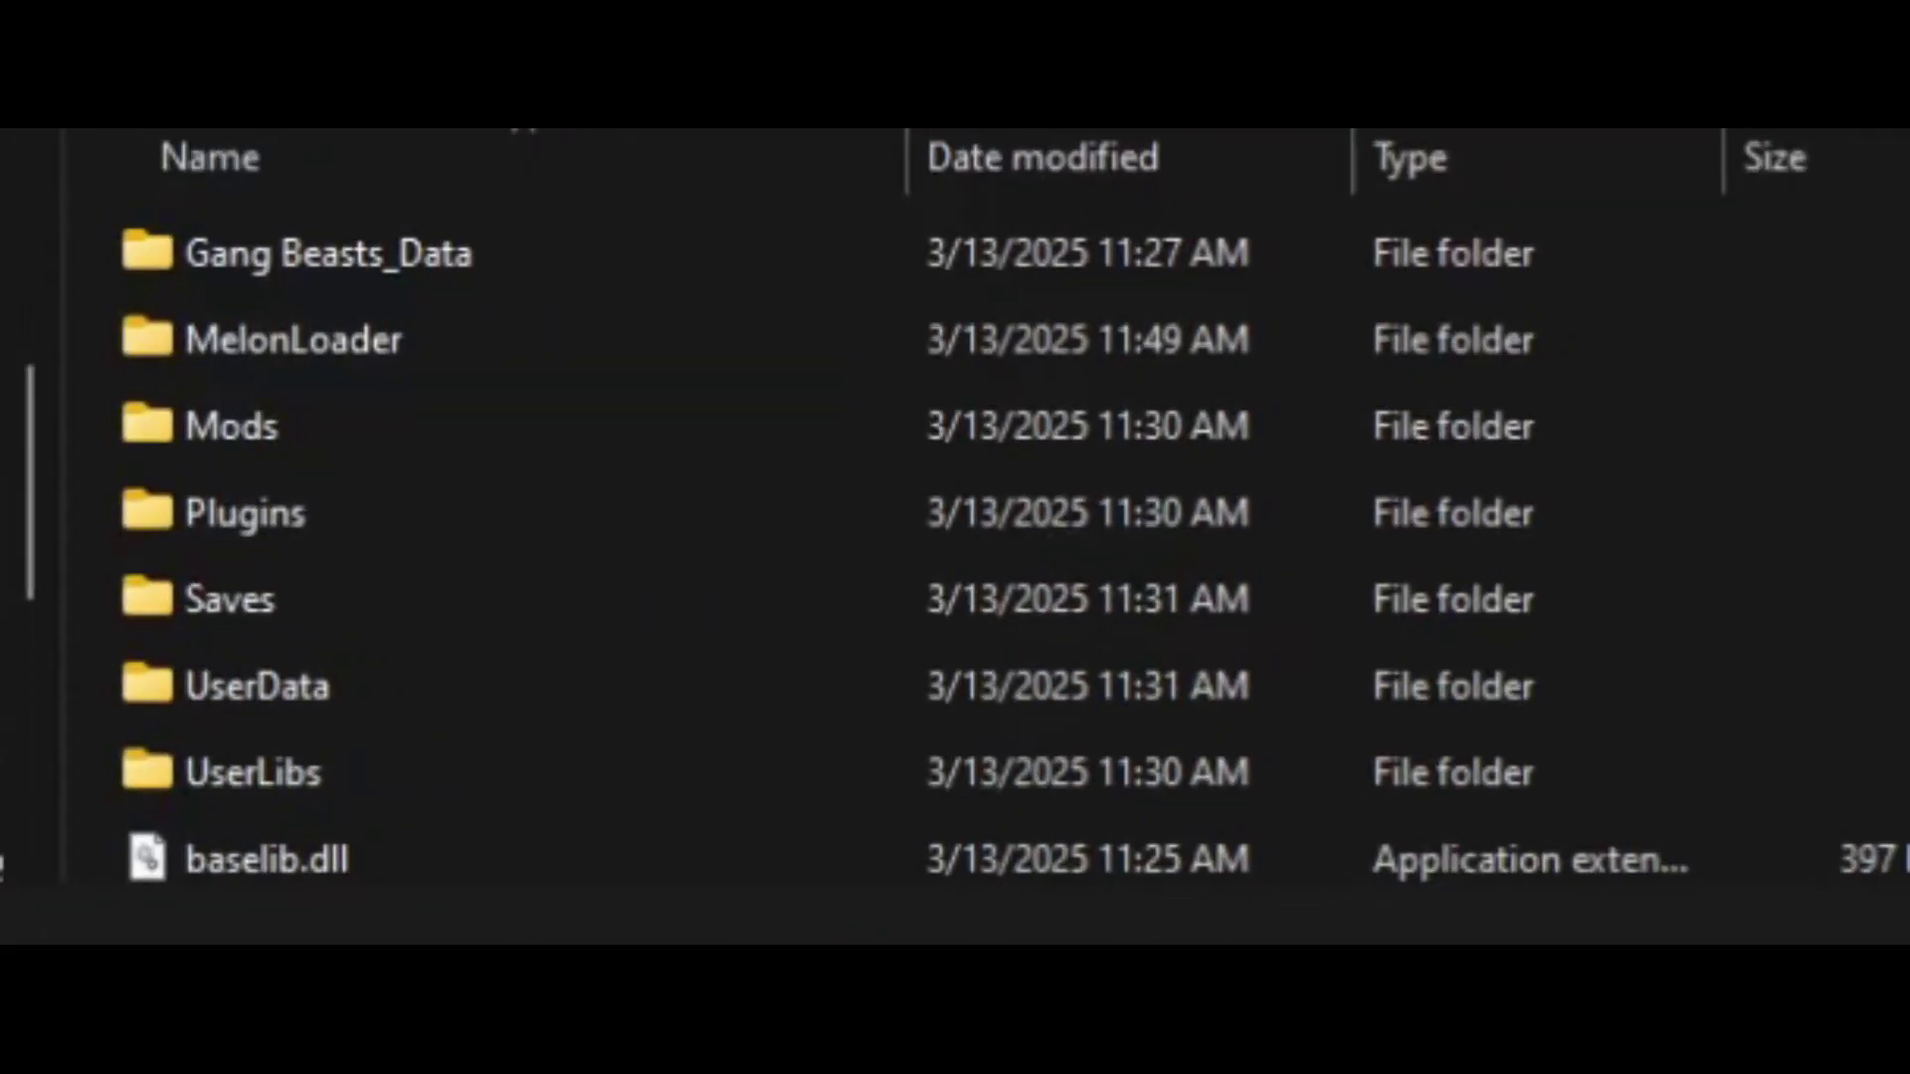
# - Open the empty Mods folder in the Gang Beasts install directory
pyautogui.scroll(-3, 262, 512)
pyautogui.scroll(3, 268, 597)
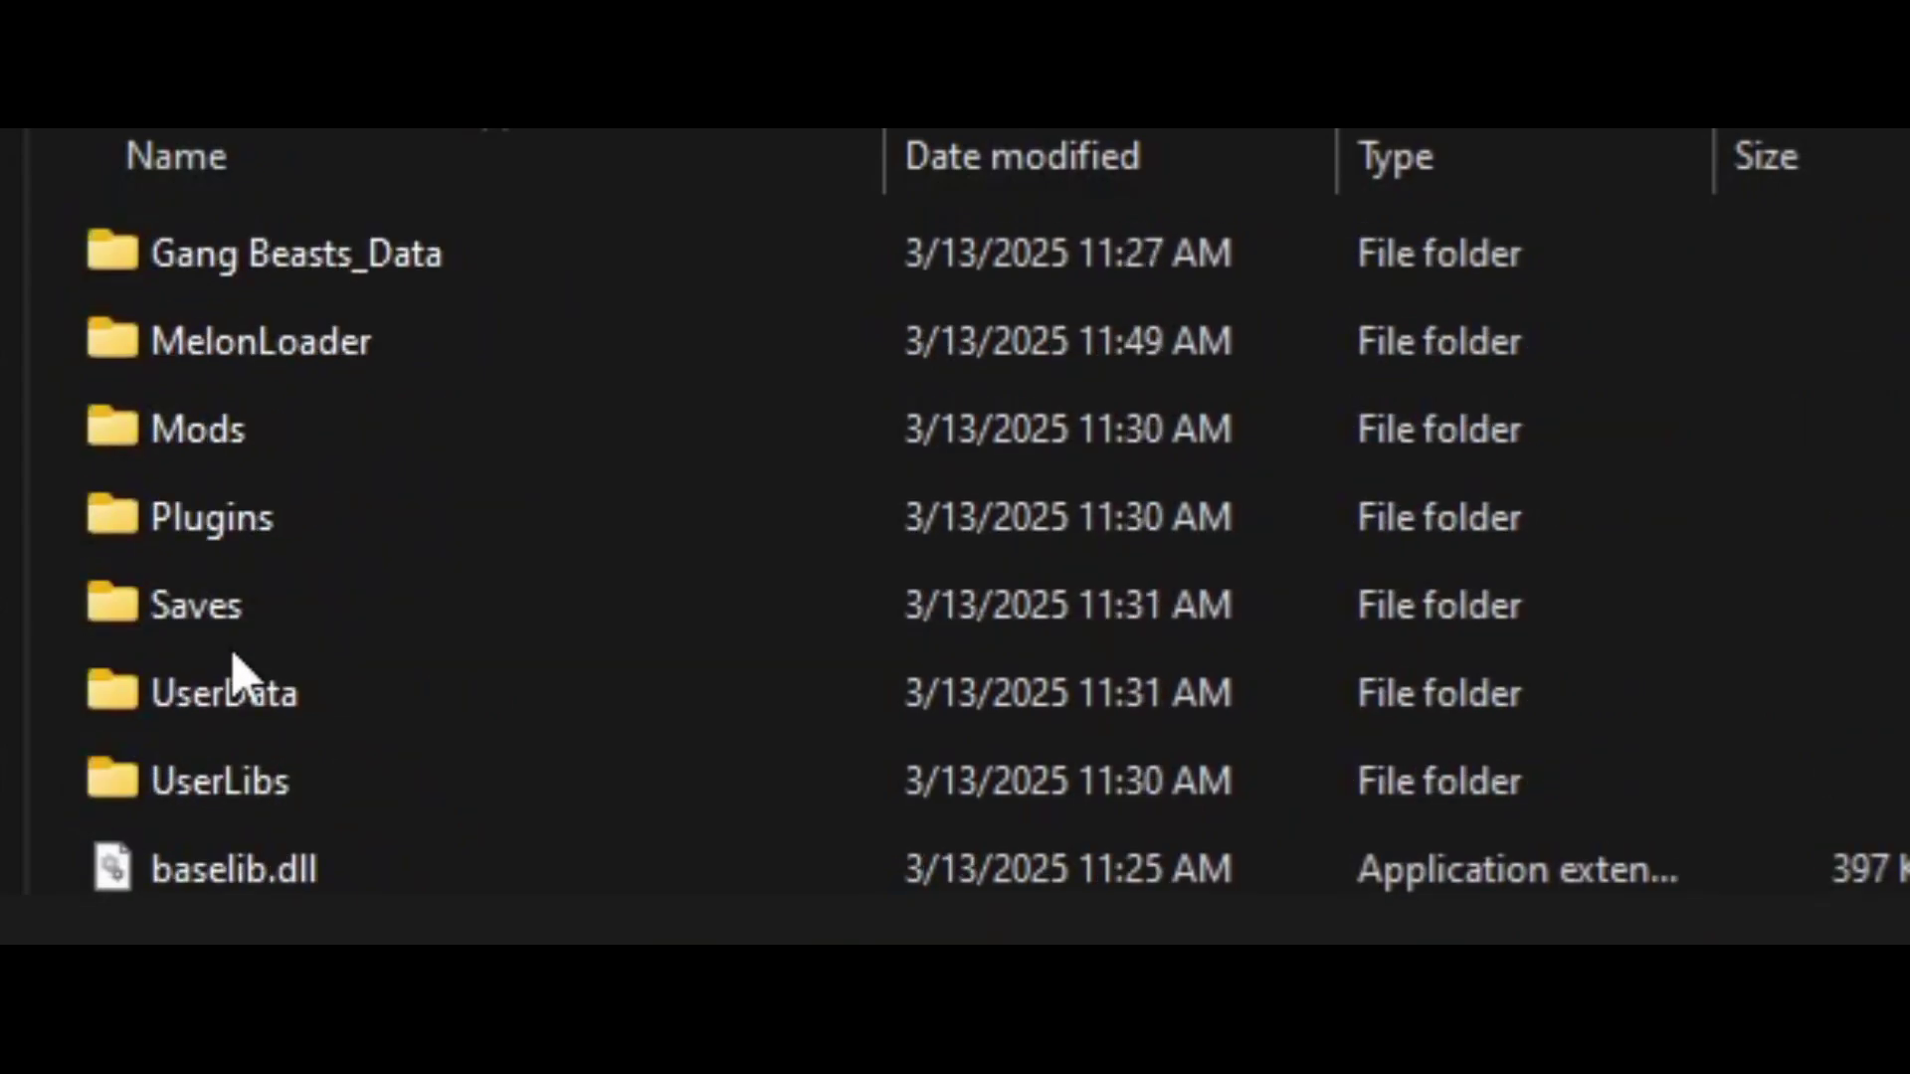
pyautogui.click(339, 455)
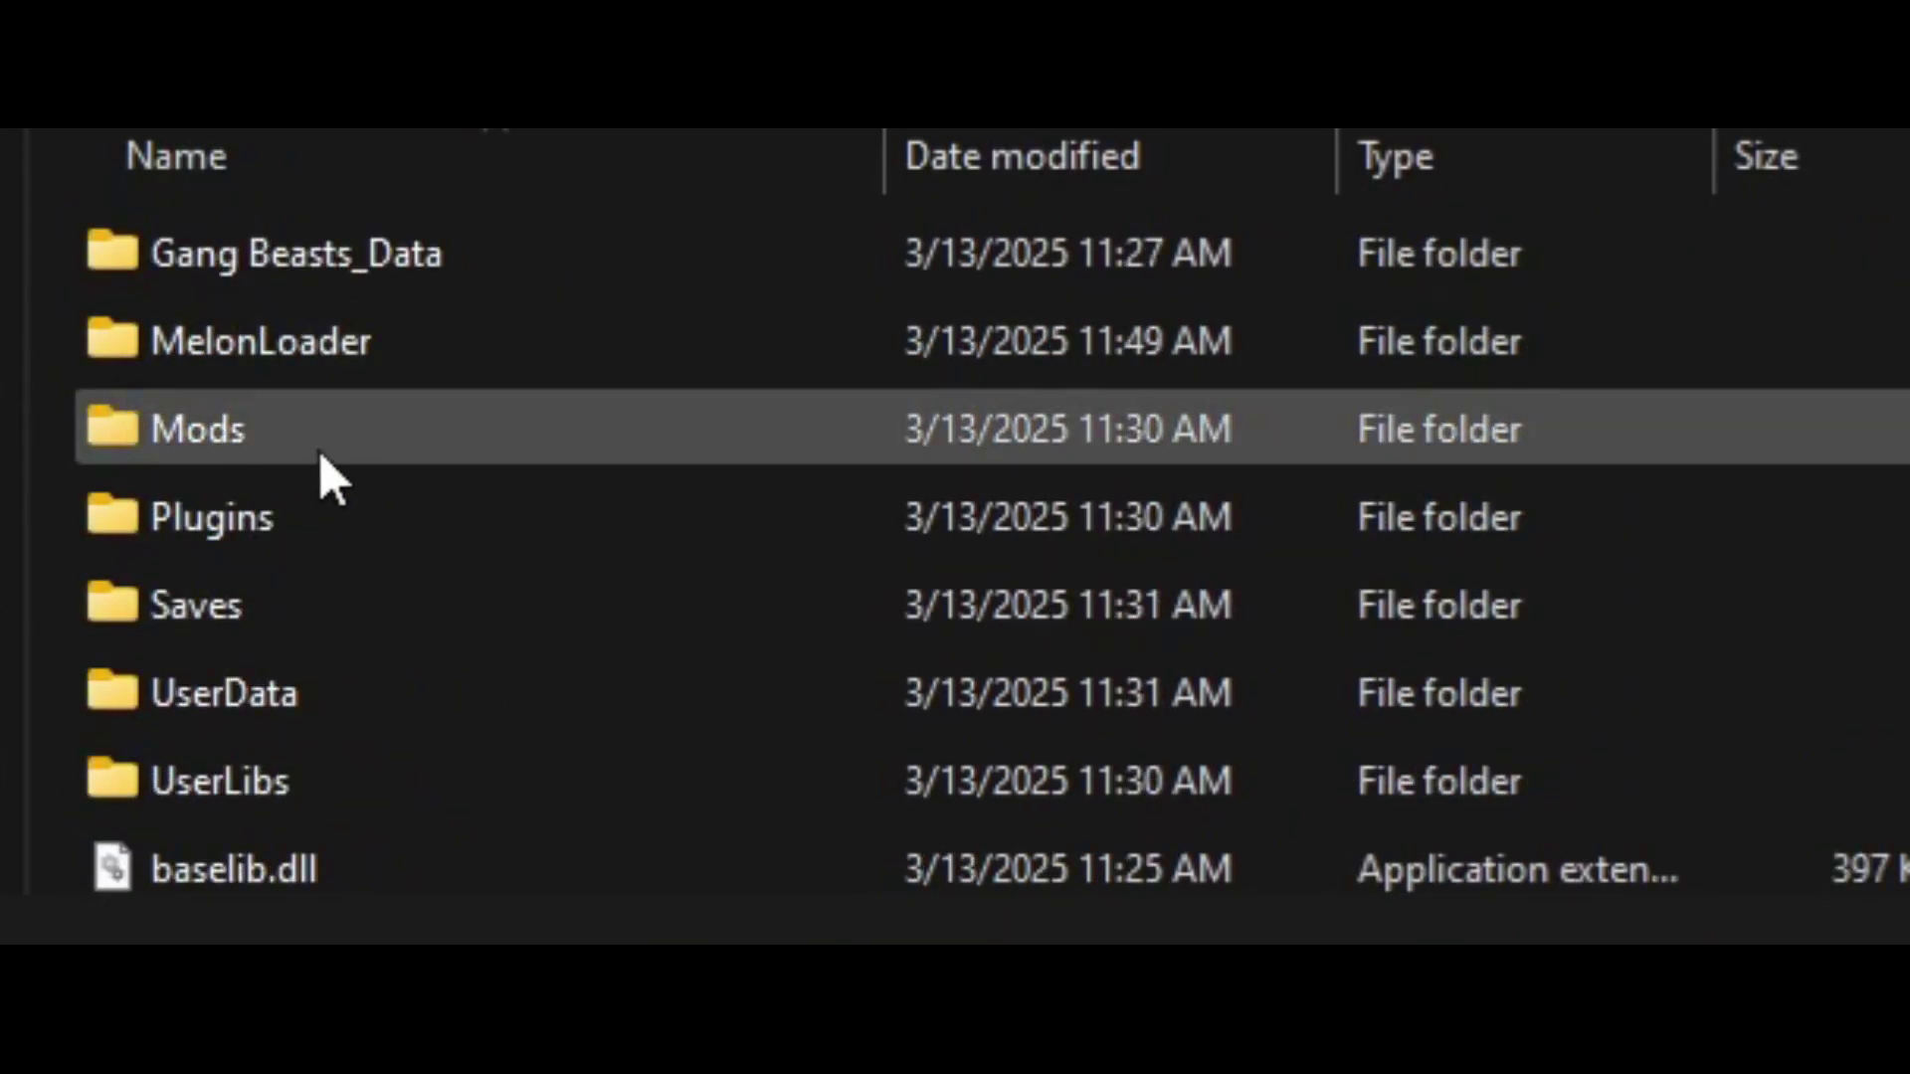
pyautogui.doubleClick(322, 456)
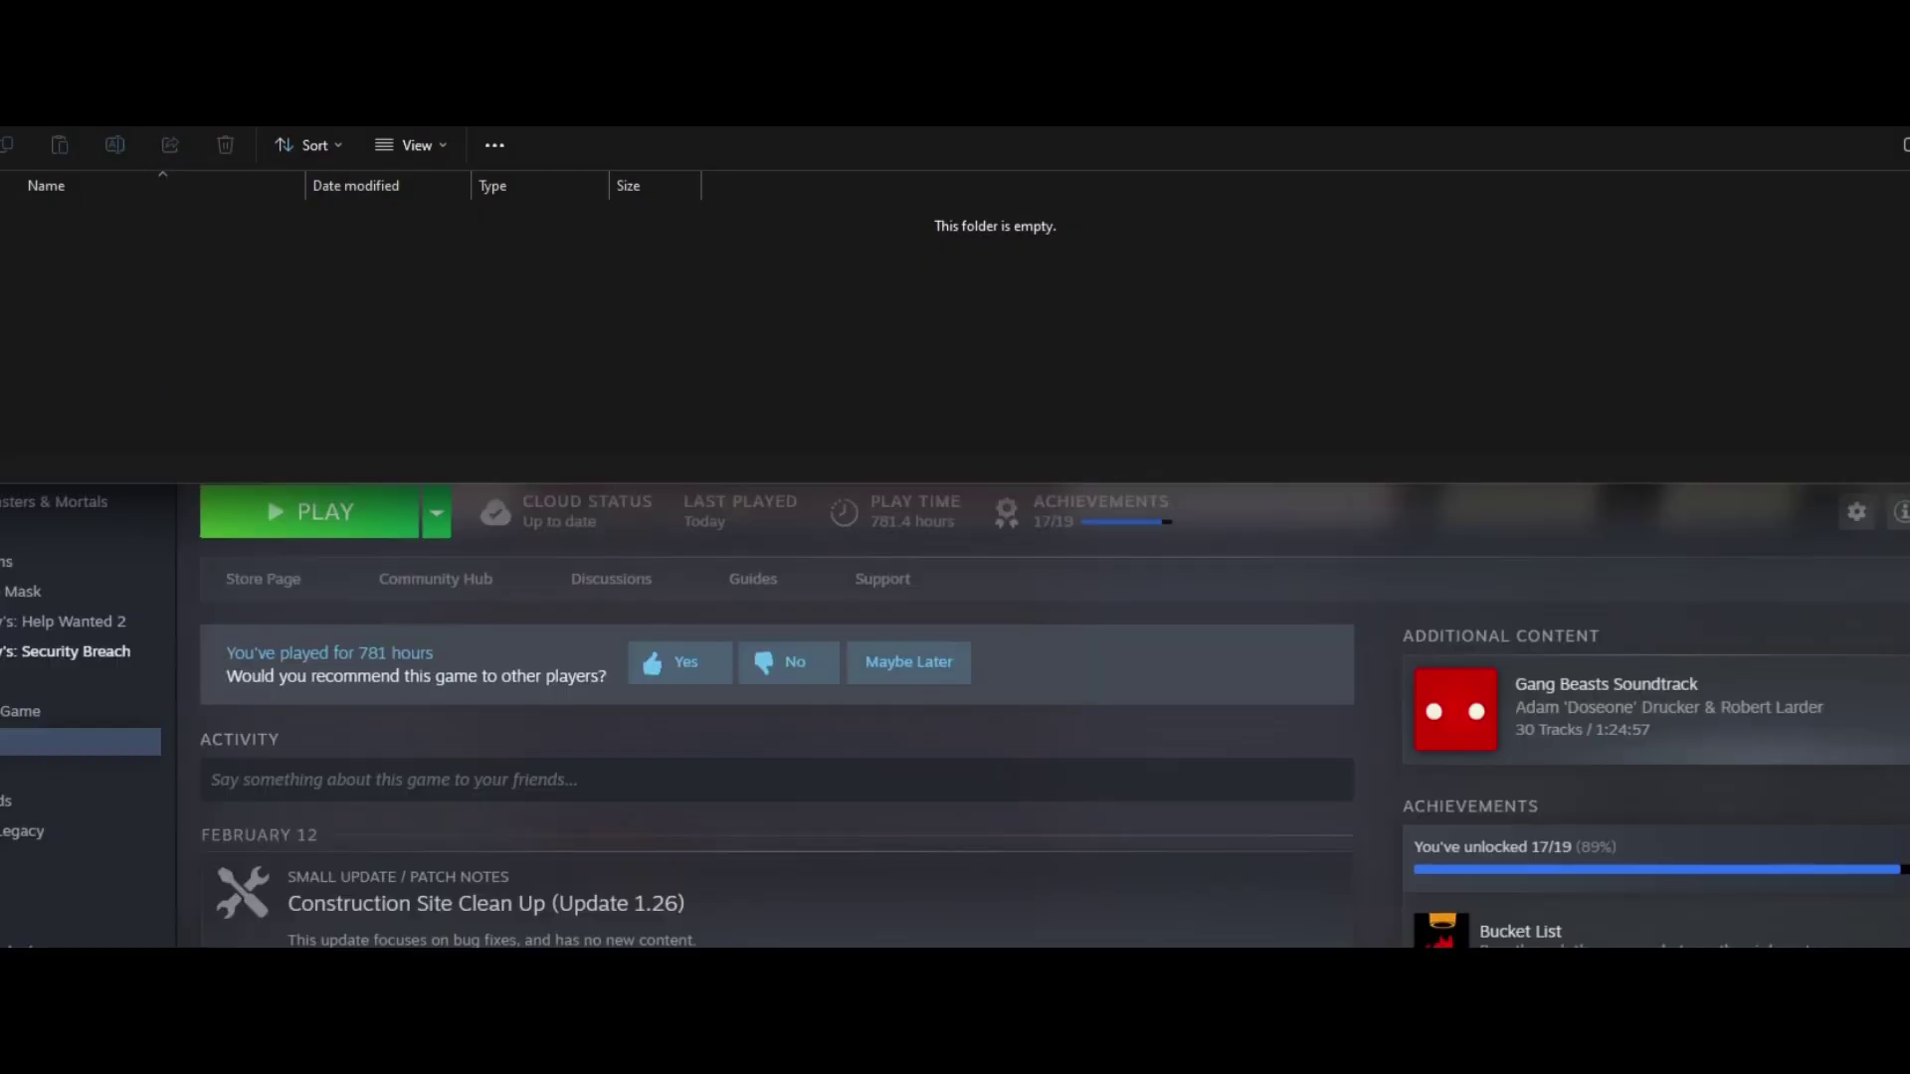
# - Drag BetterSpawnEnemies.dll (27 KB) from a separate Downloads window into Mods, then minimize Downloads
pyautogui.rightClick(5, 330)
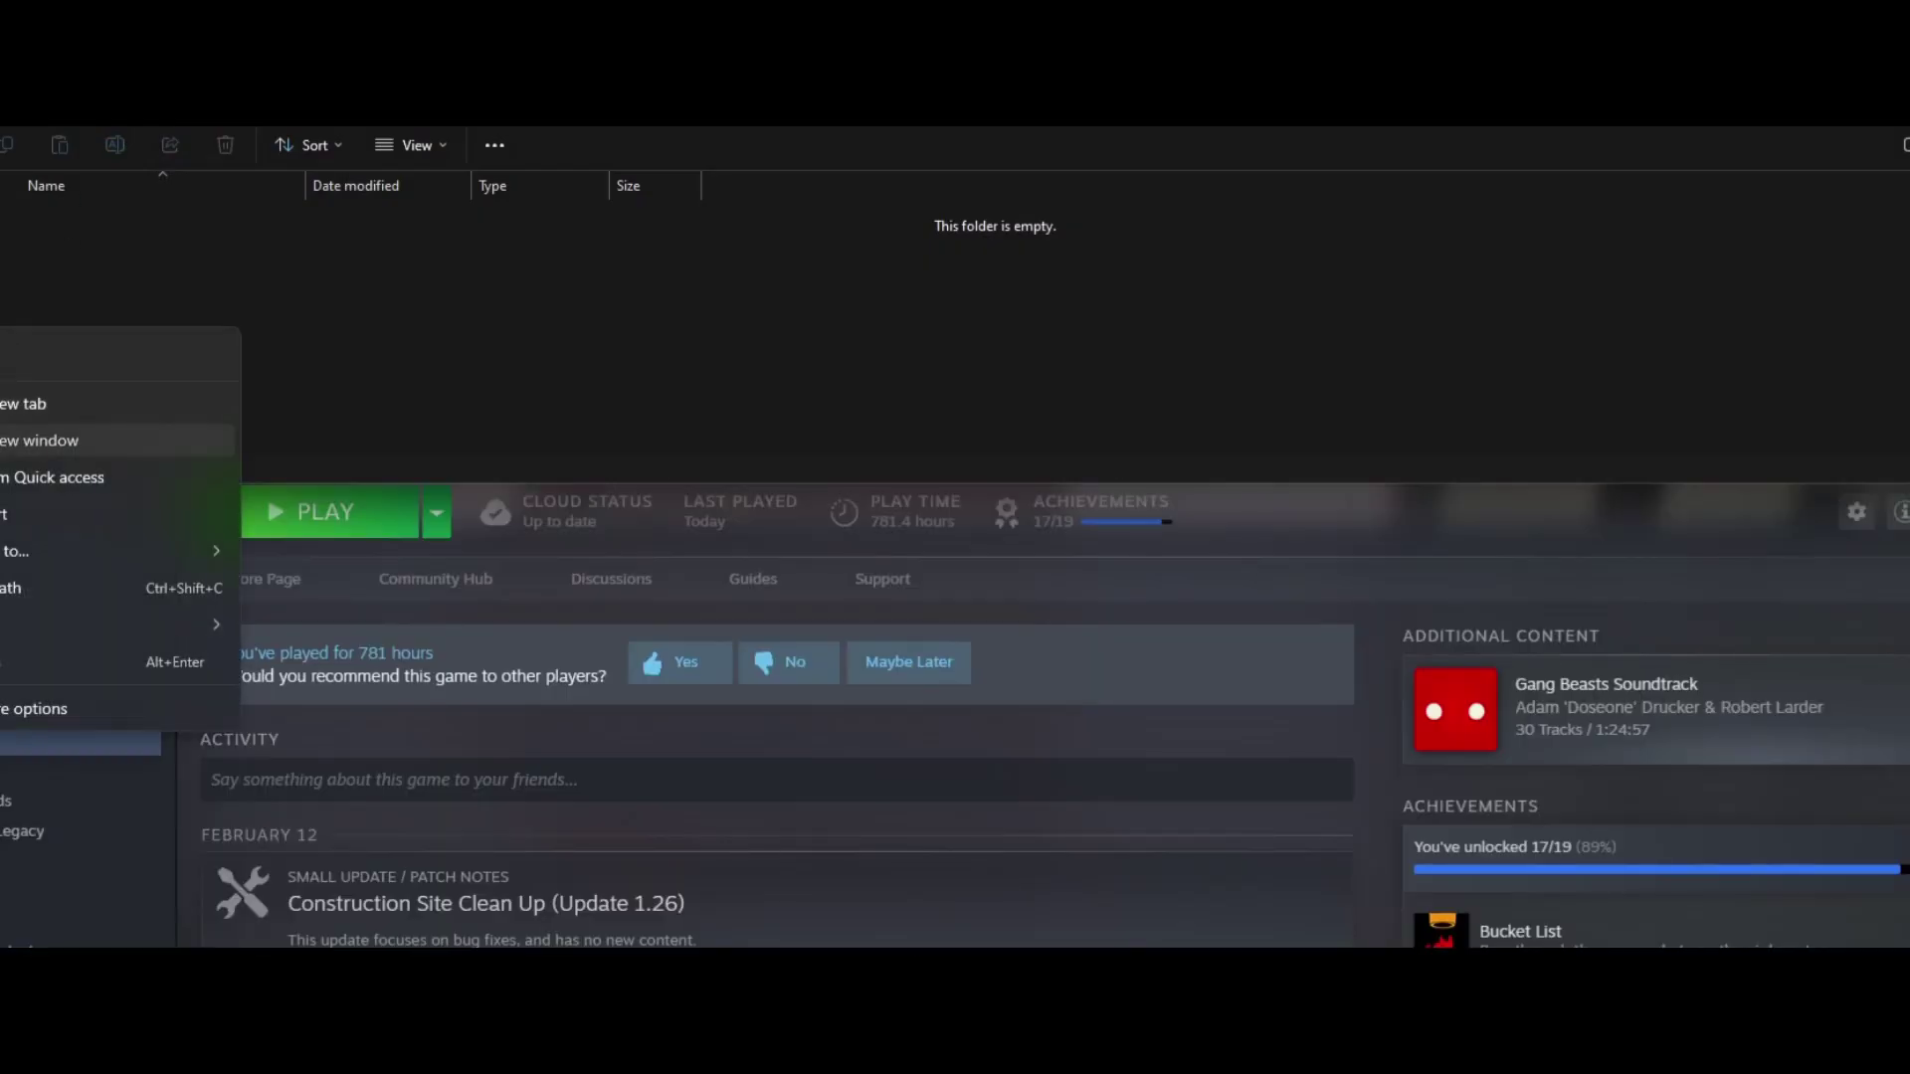
pyautogui.click(60, 439)
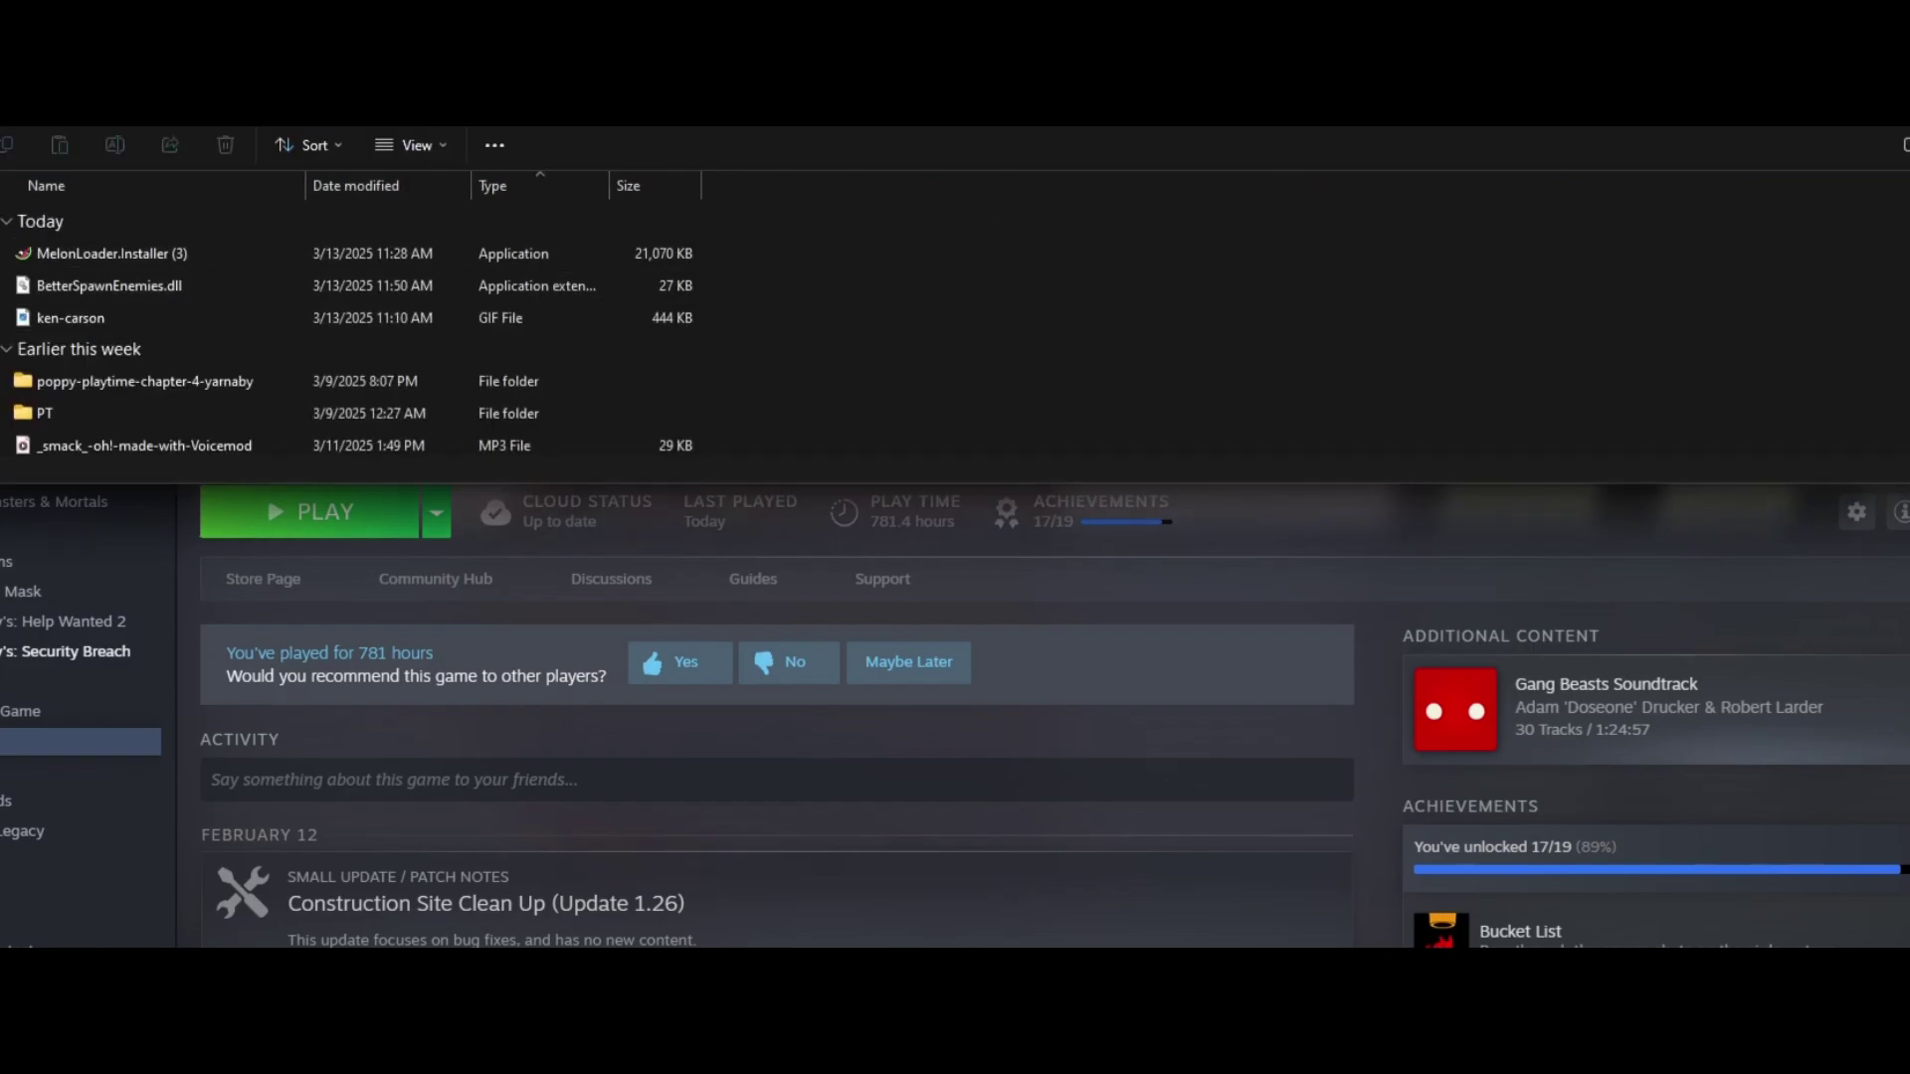
pyautogui.moveTo(1759, 27); pyautogui.dragTo(1777, 464)
pyautogui.moveTo(73, 721); pyautogui.dragTo(279, 262)
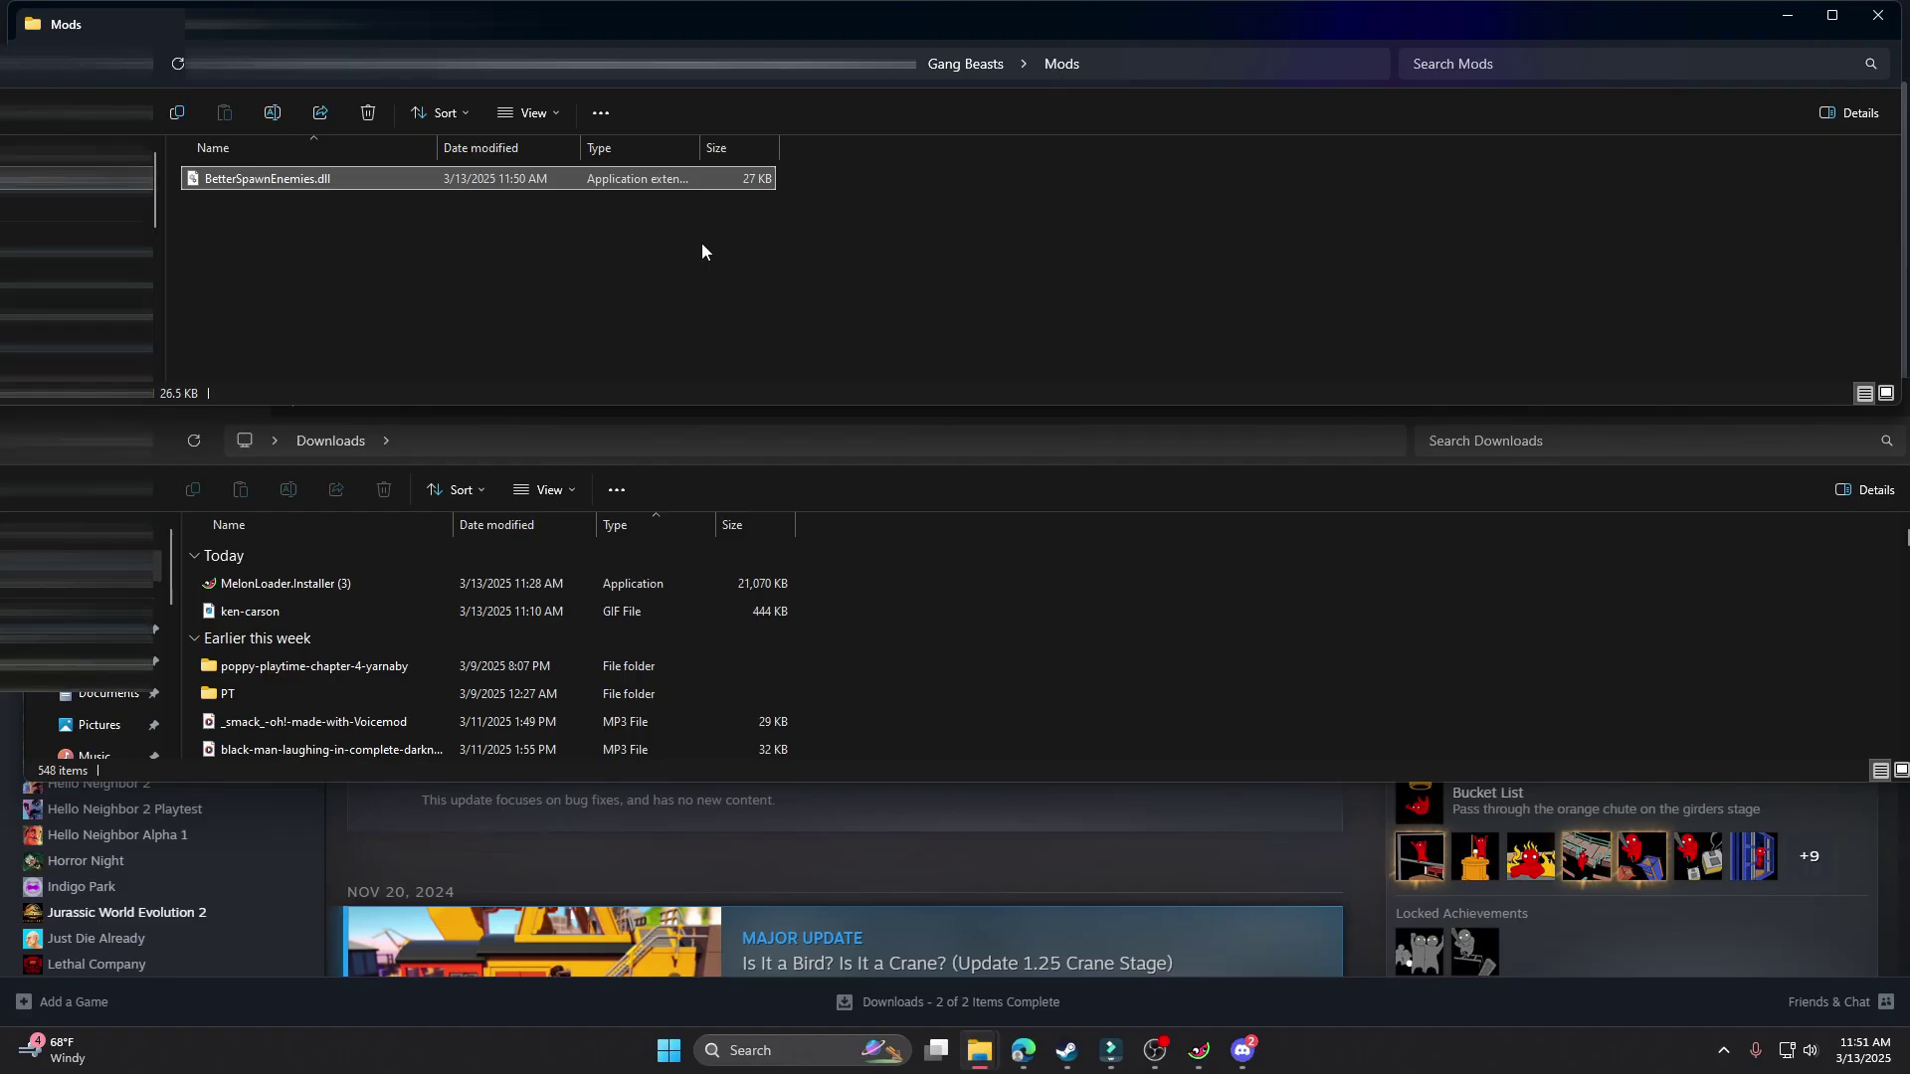
pyautogui.moveTo(1612, 400); pyautogui.dragTo(1252, 460)
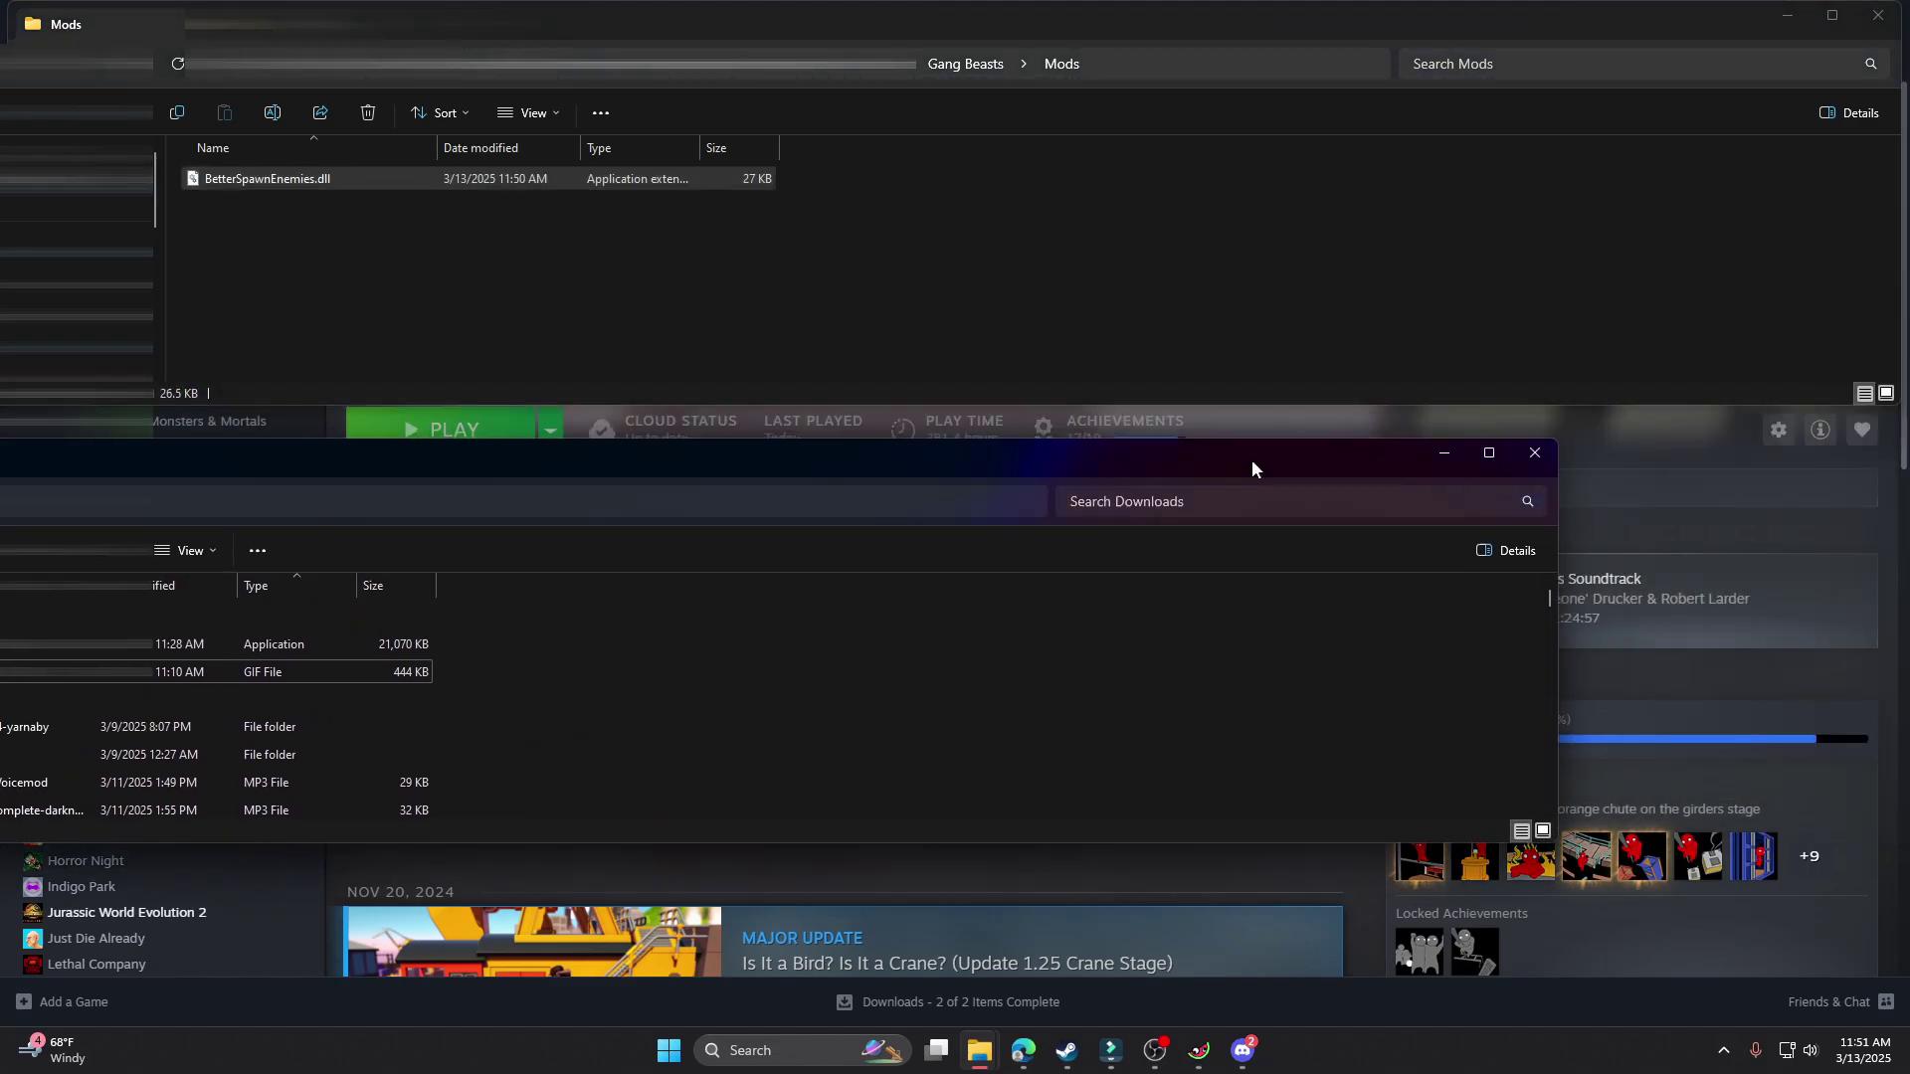
pyautogui.click(1433, 444)
# - Minimize the Mods window and start Gang Beasts from Steam so it loads through MelonLoader
pyautogui.click(1787, 16)
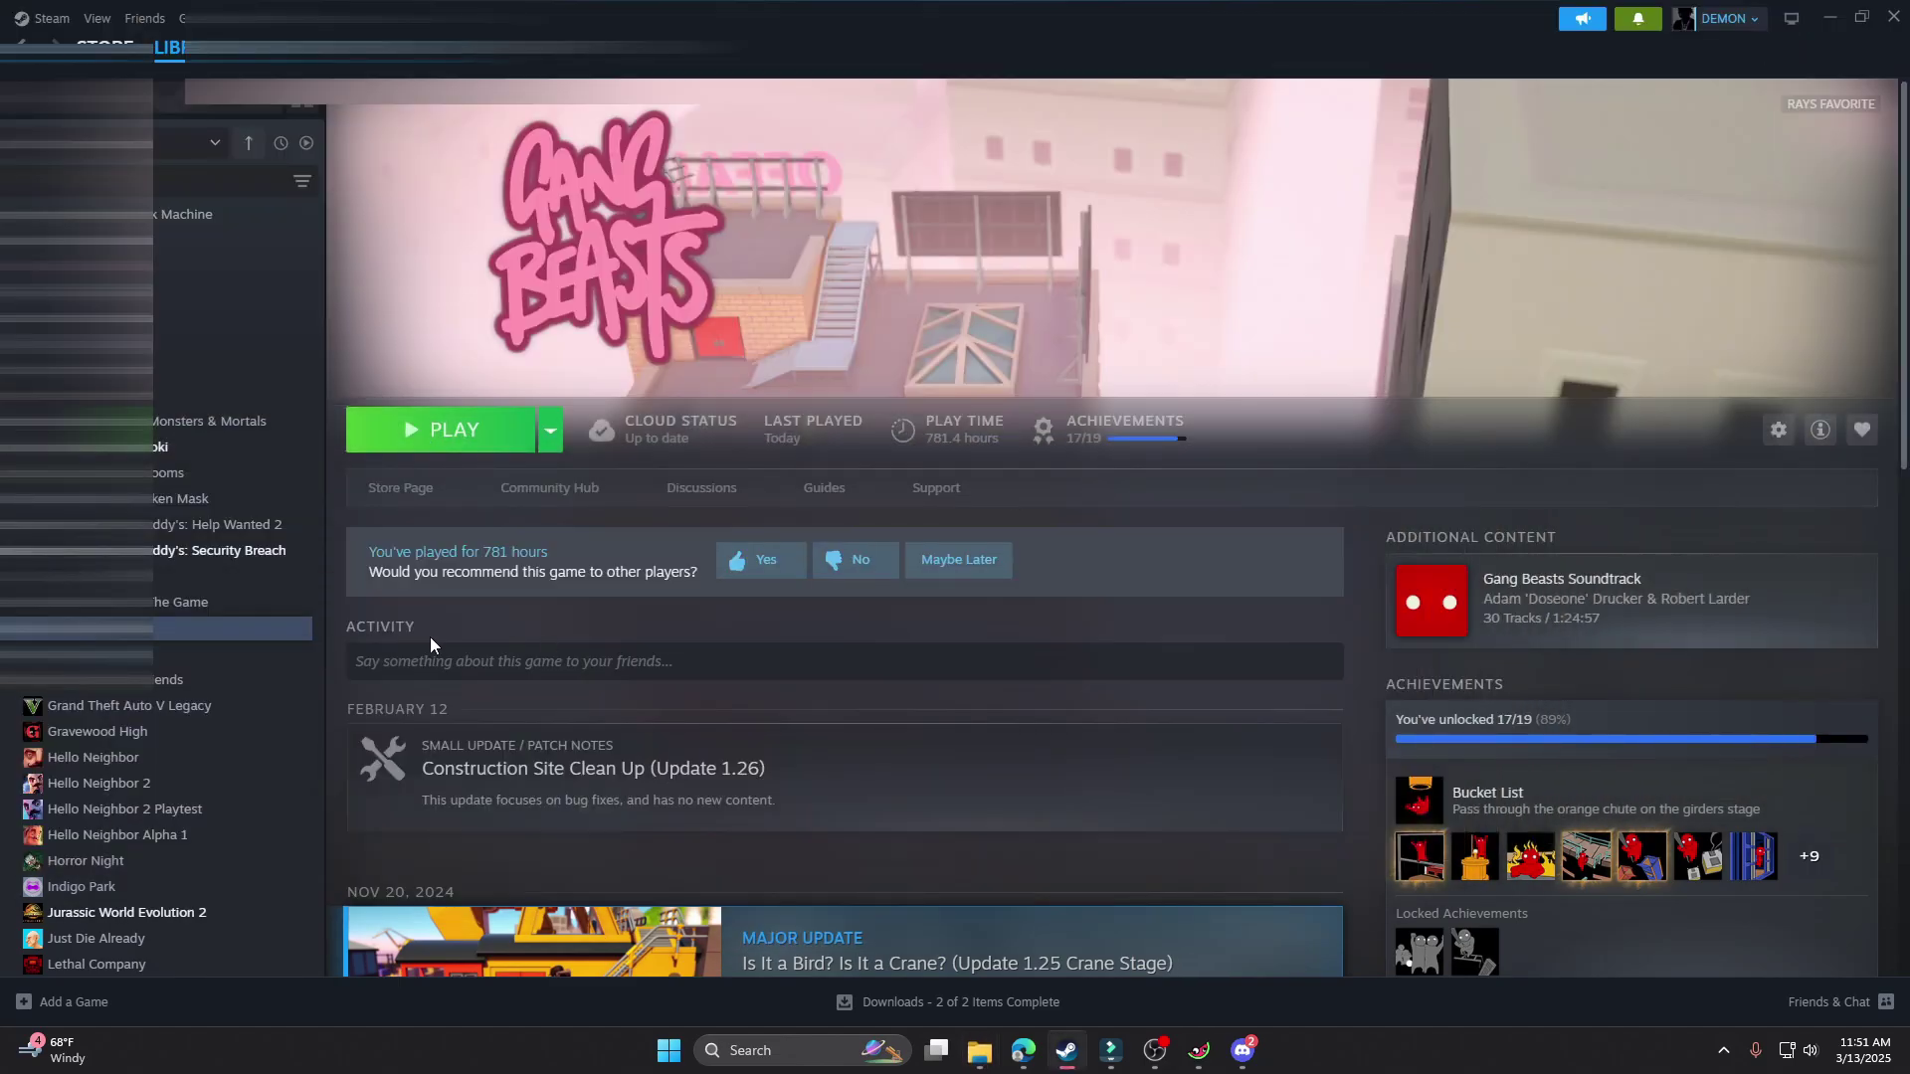
pyautogui.click(463, 446)
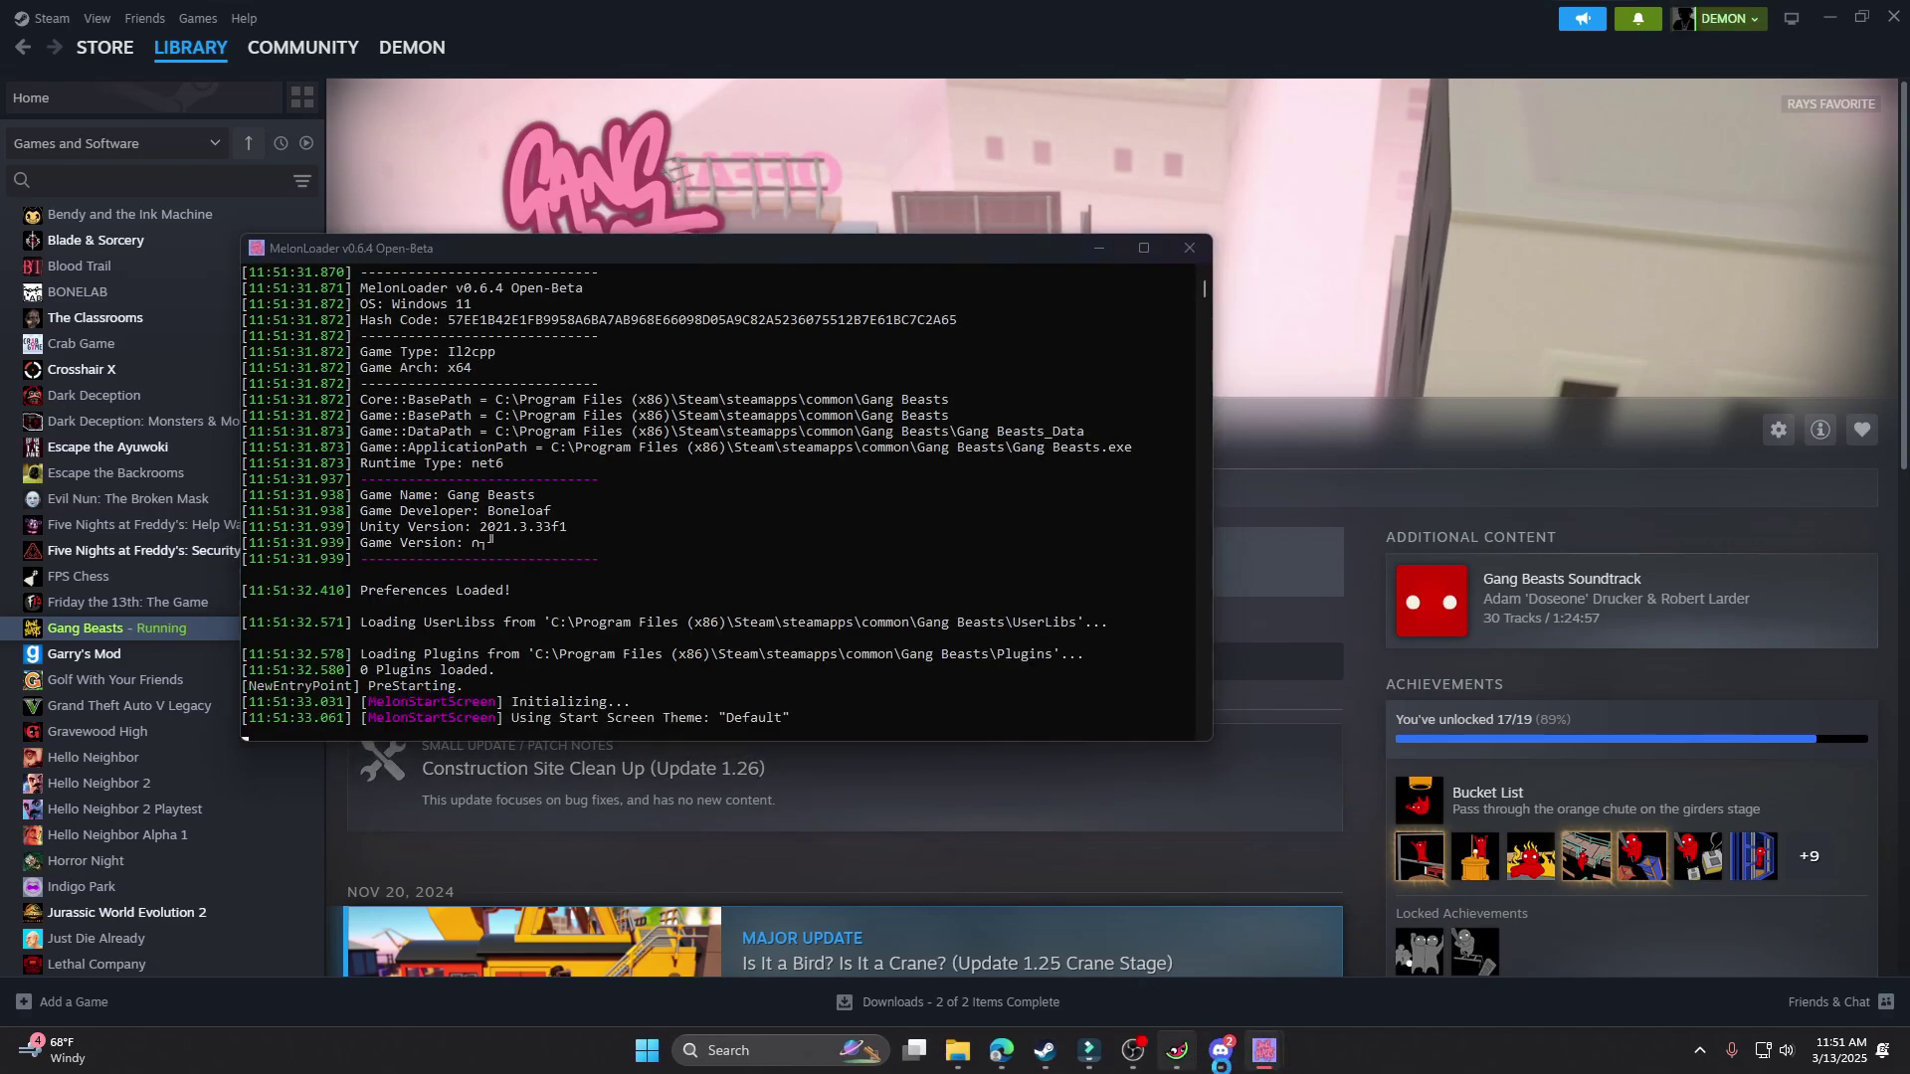
pyautogui.moveTo(1177, 1050)
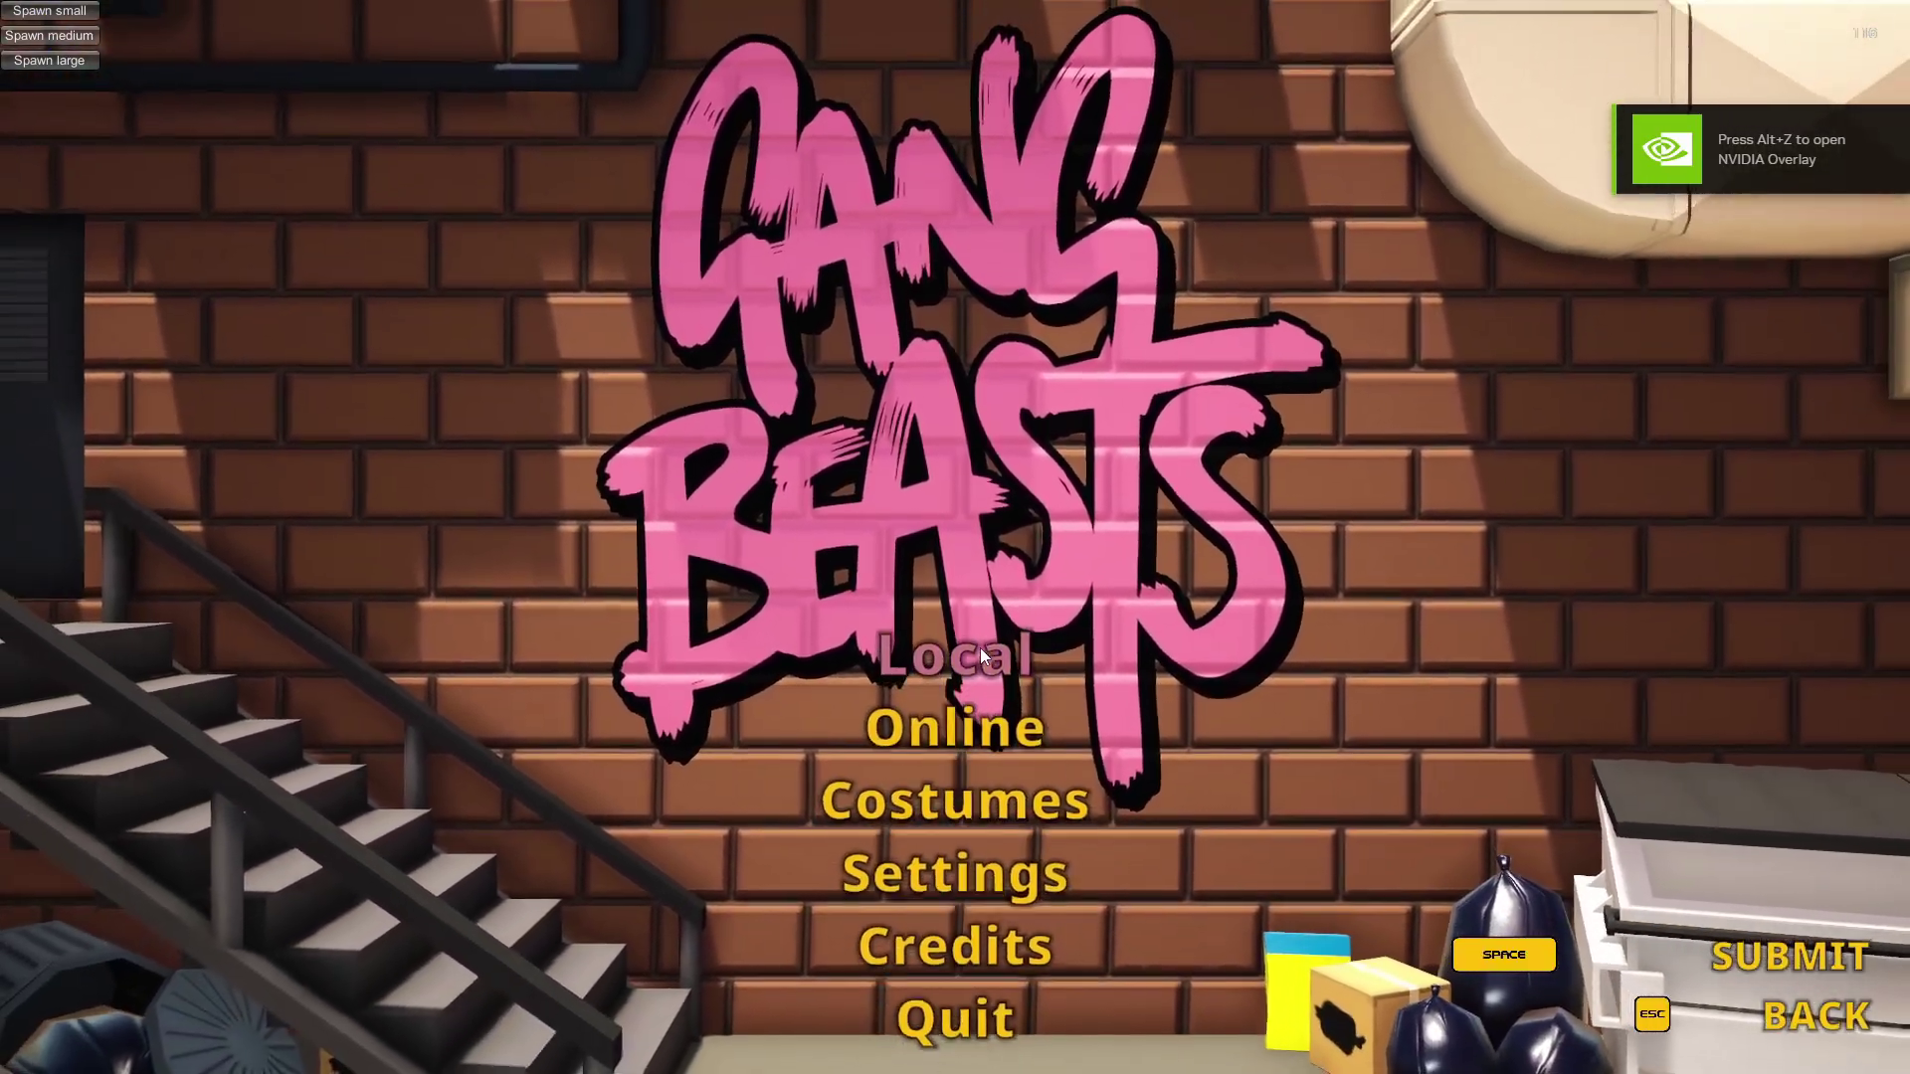
# - Start a match, enter the arena to test spawned enemies, then switch back to Steam
pyautogui.click(981, 654)
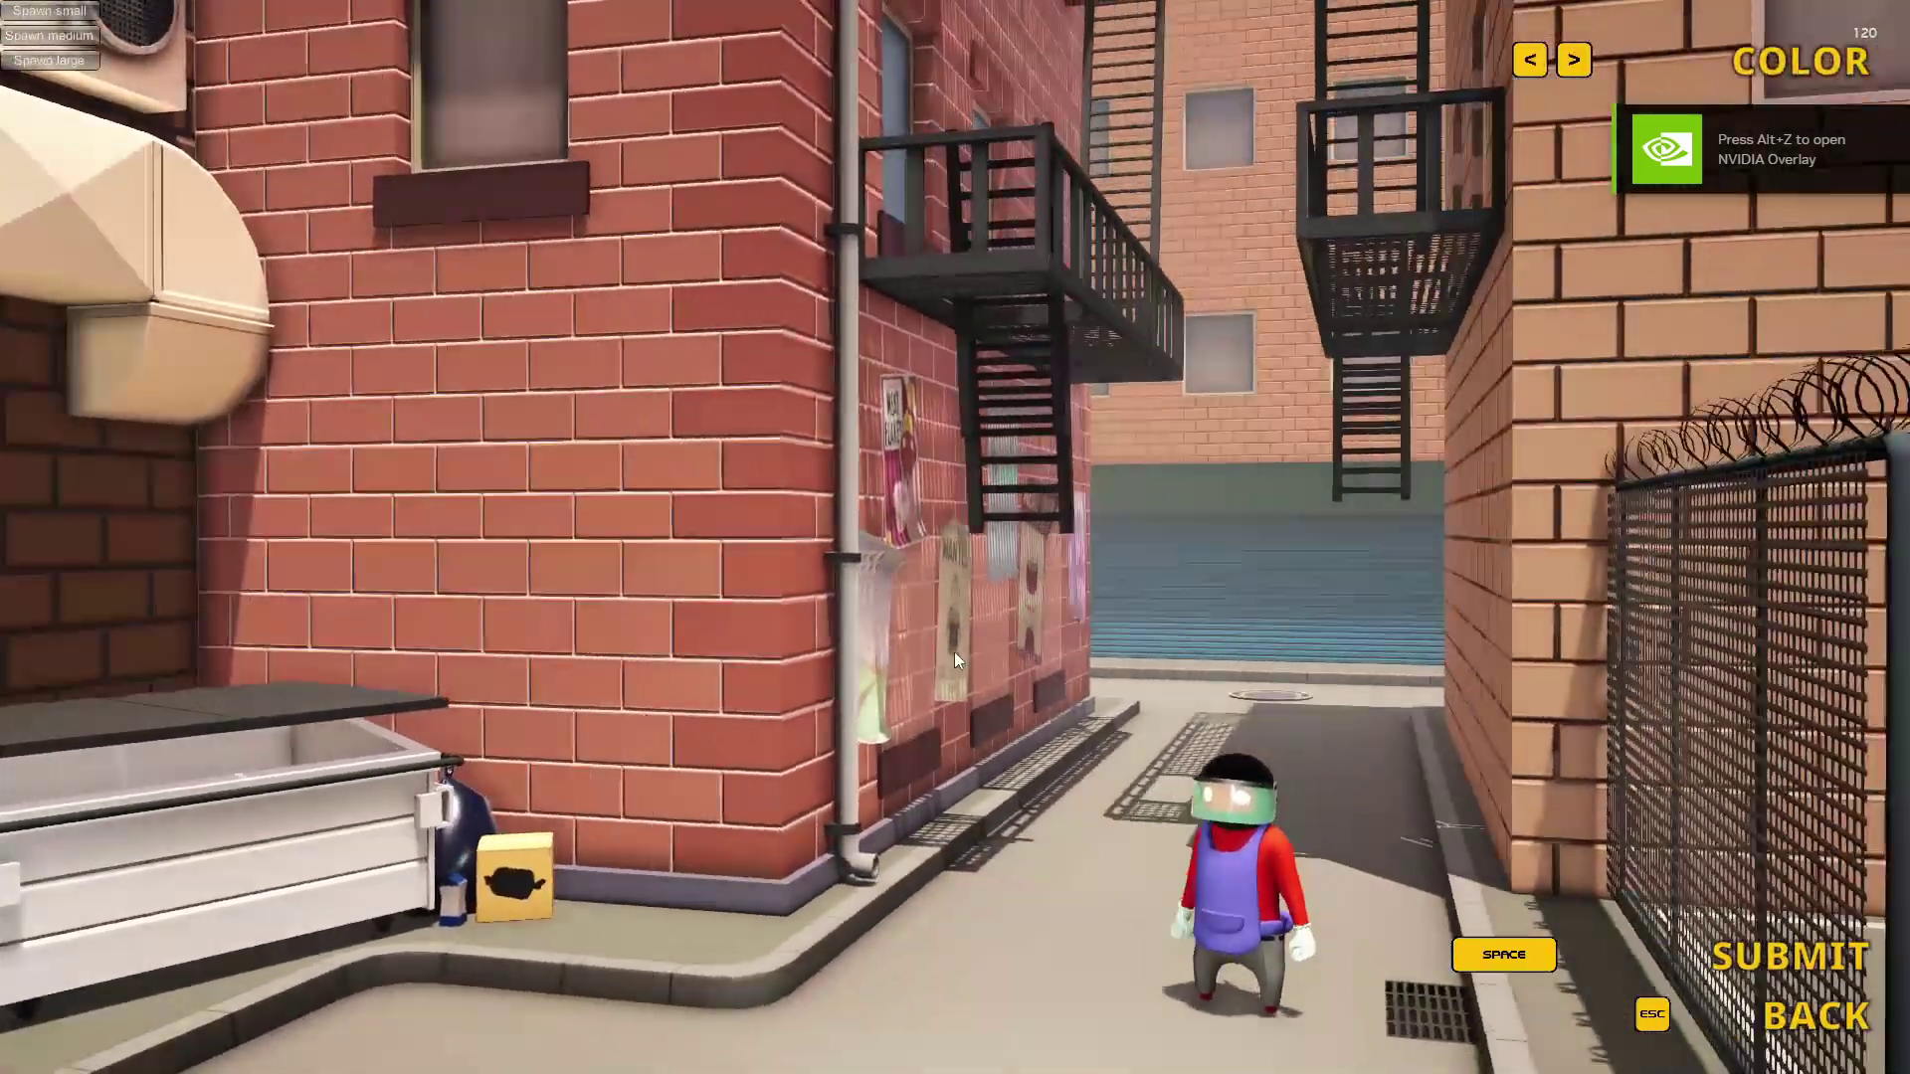
pyautogui.press('space')
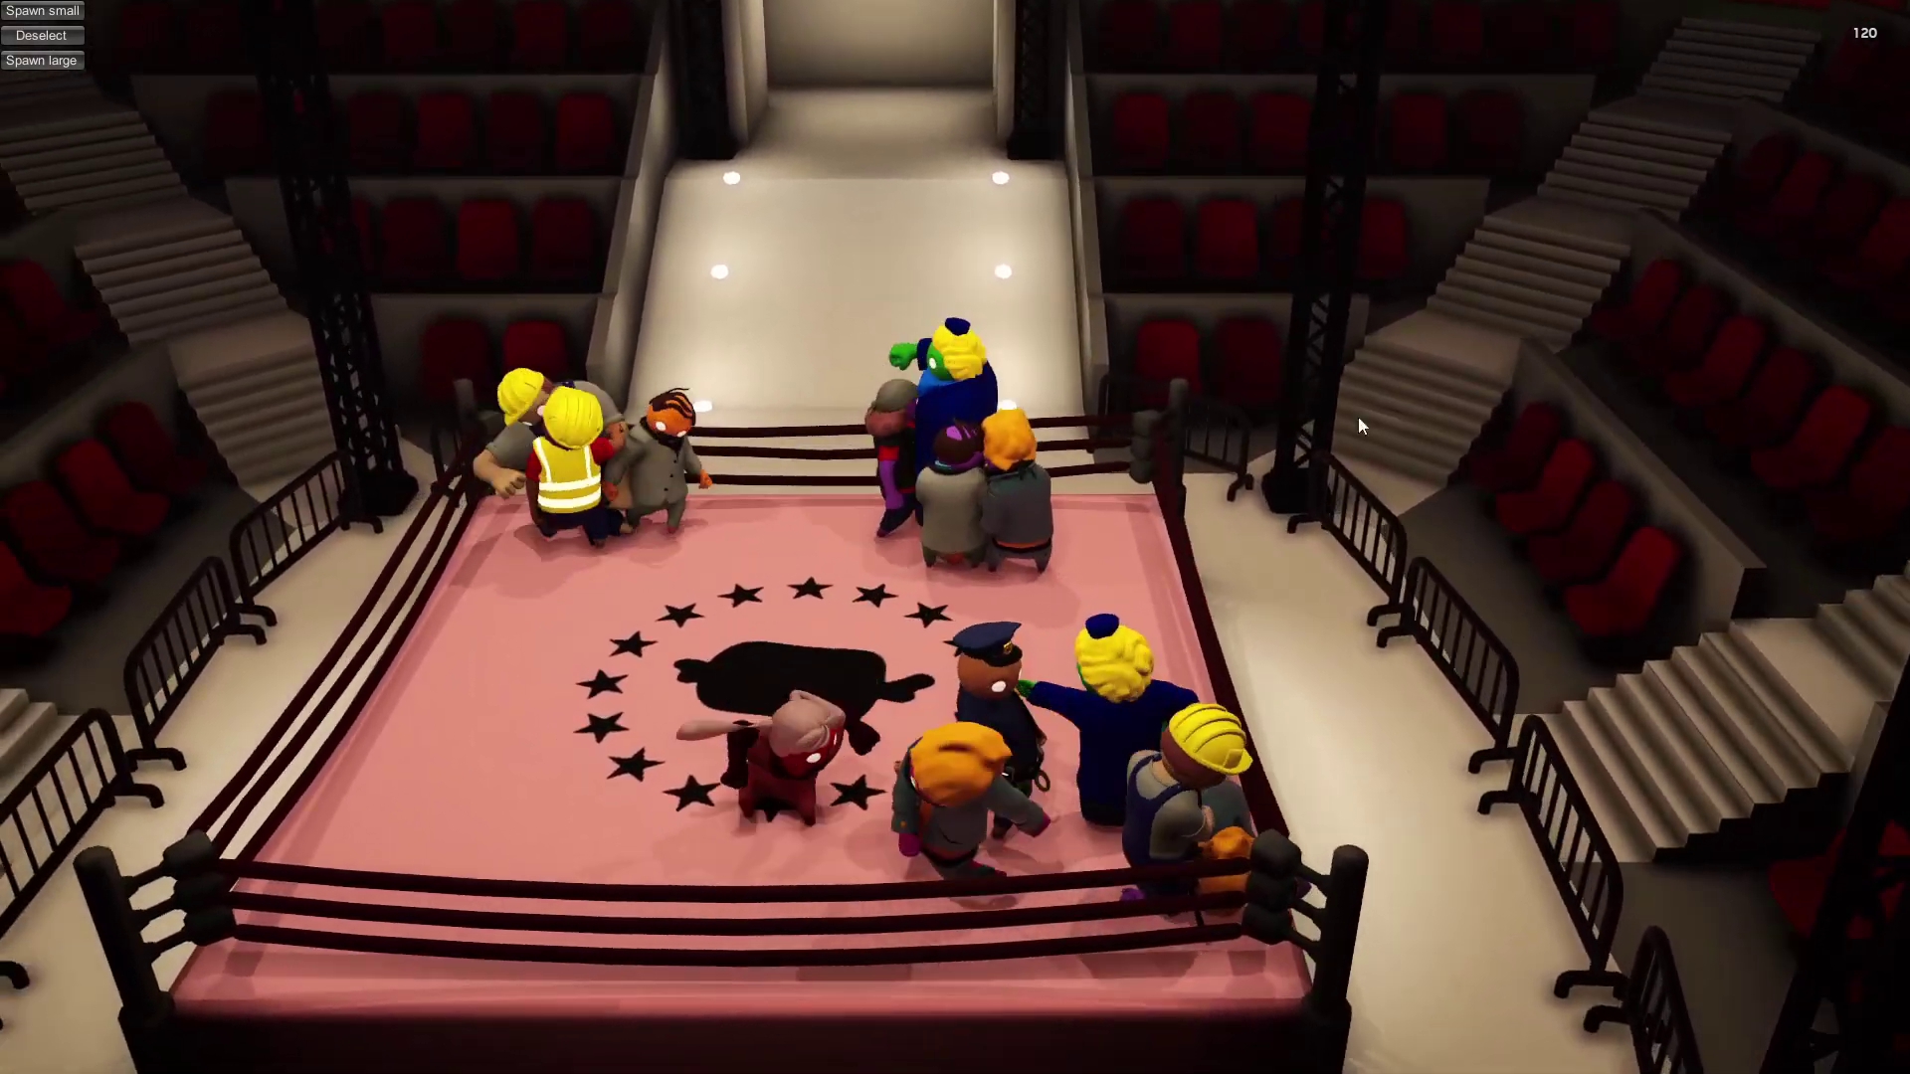
pyautogui.hotkey('alt', 'Tab')
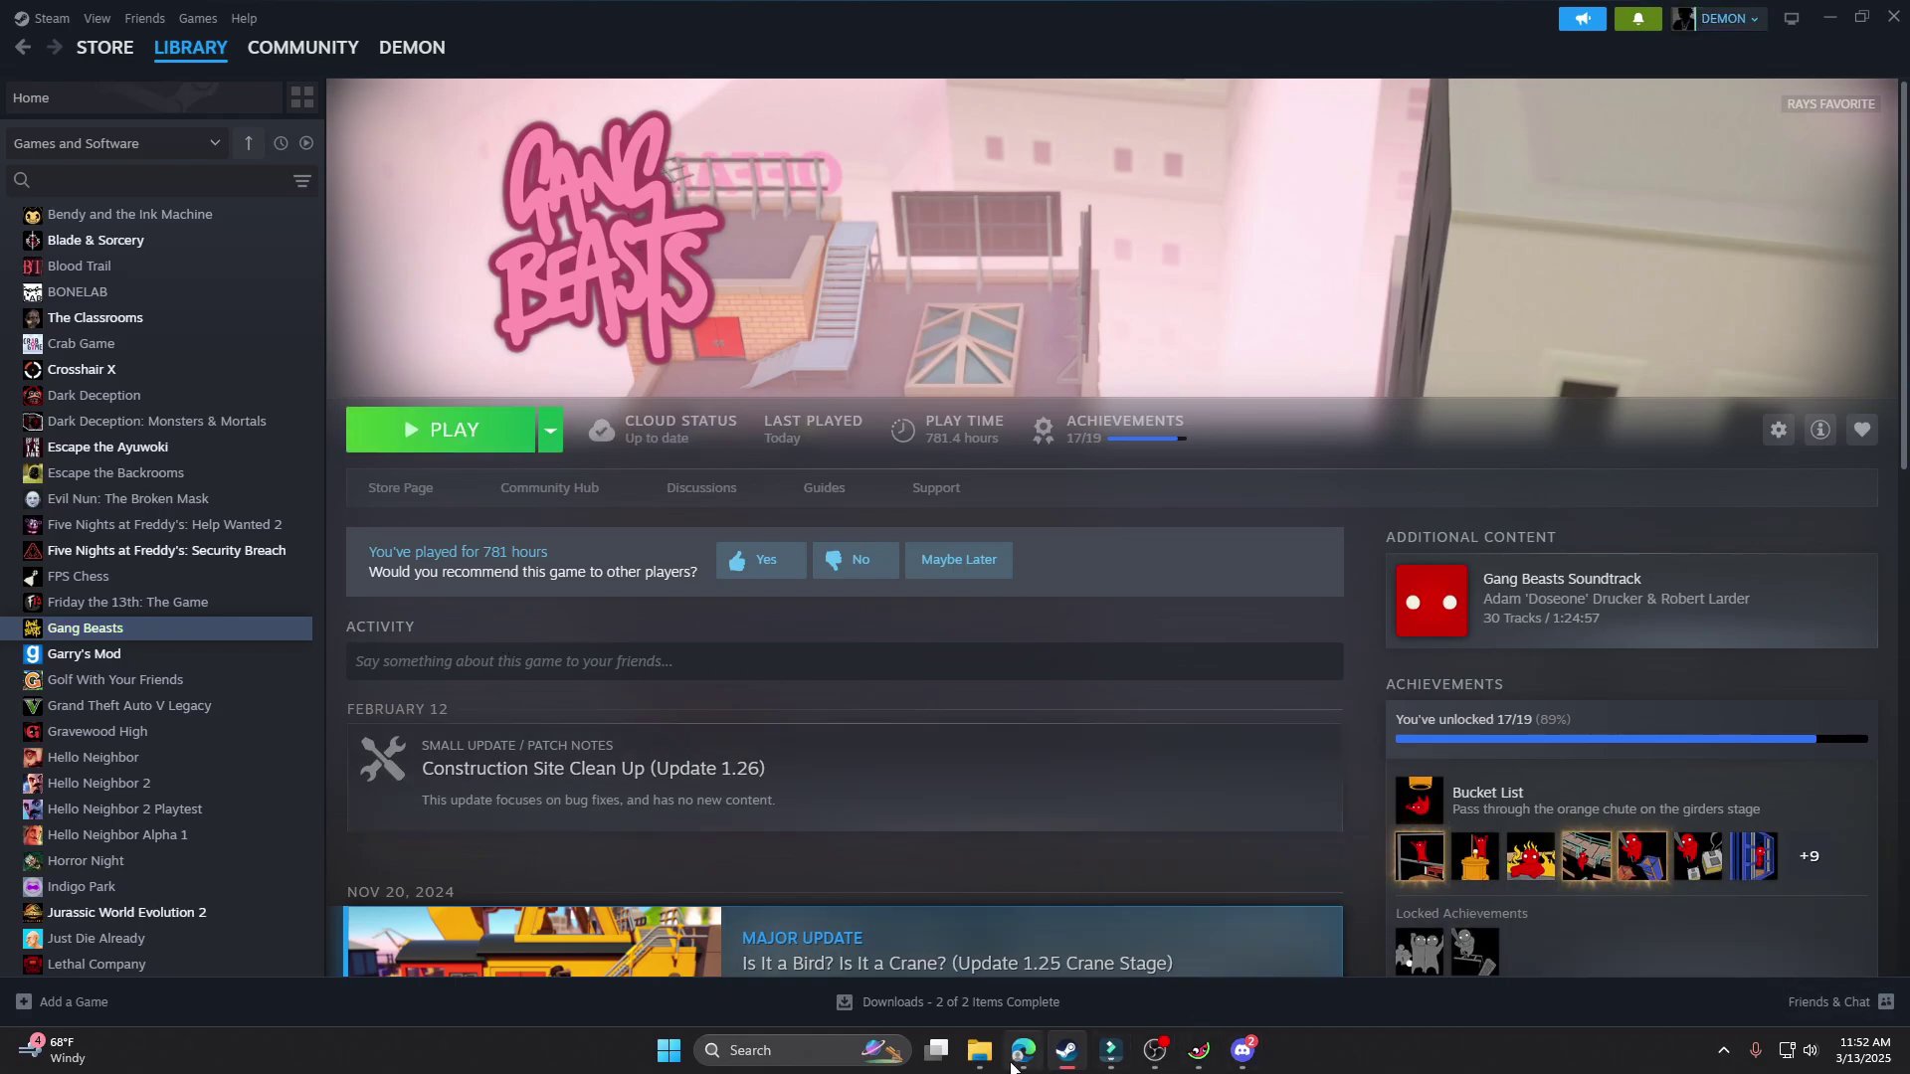
# - Switch to Discord and scroll down through the Cement server's #announcements channel
pyautogui.moveTo(1012, 1066)
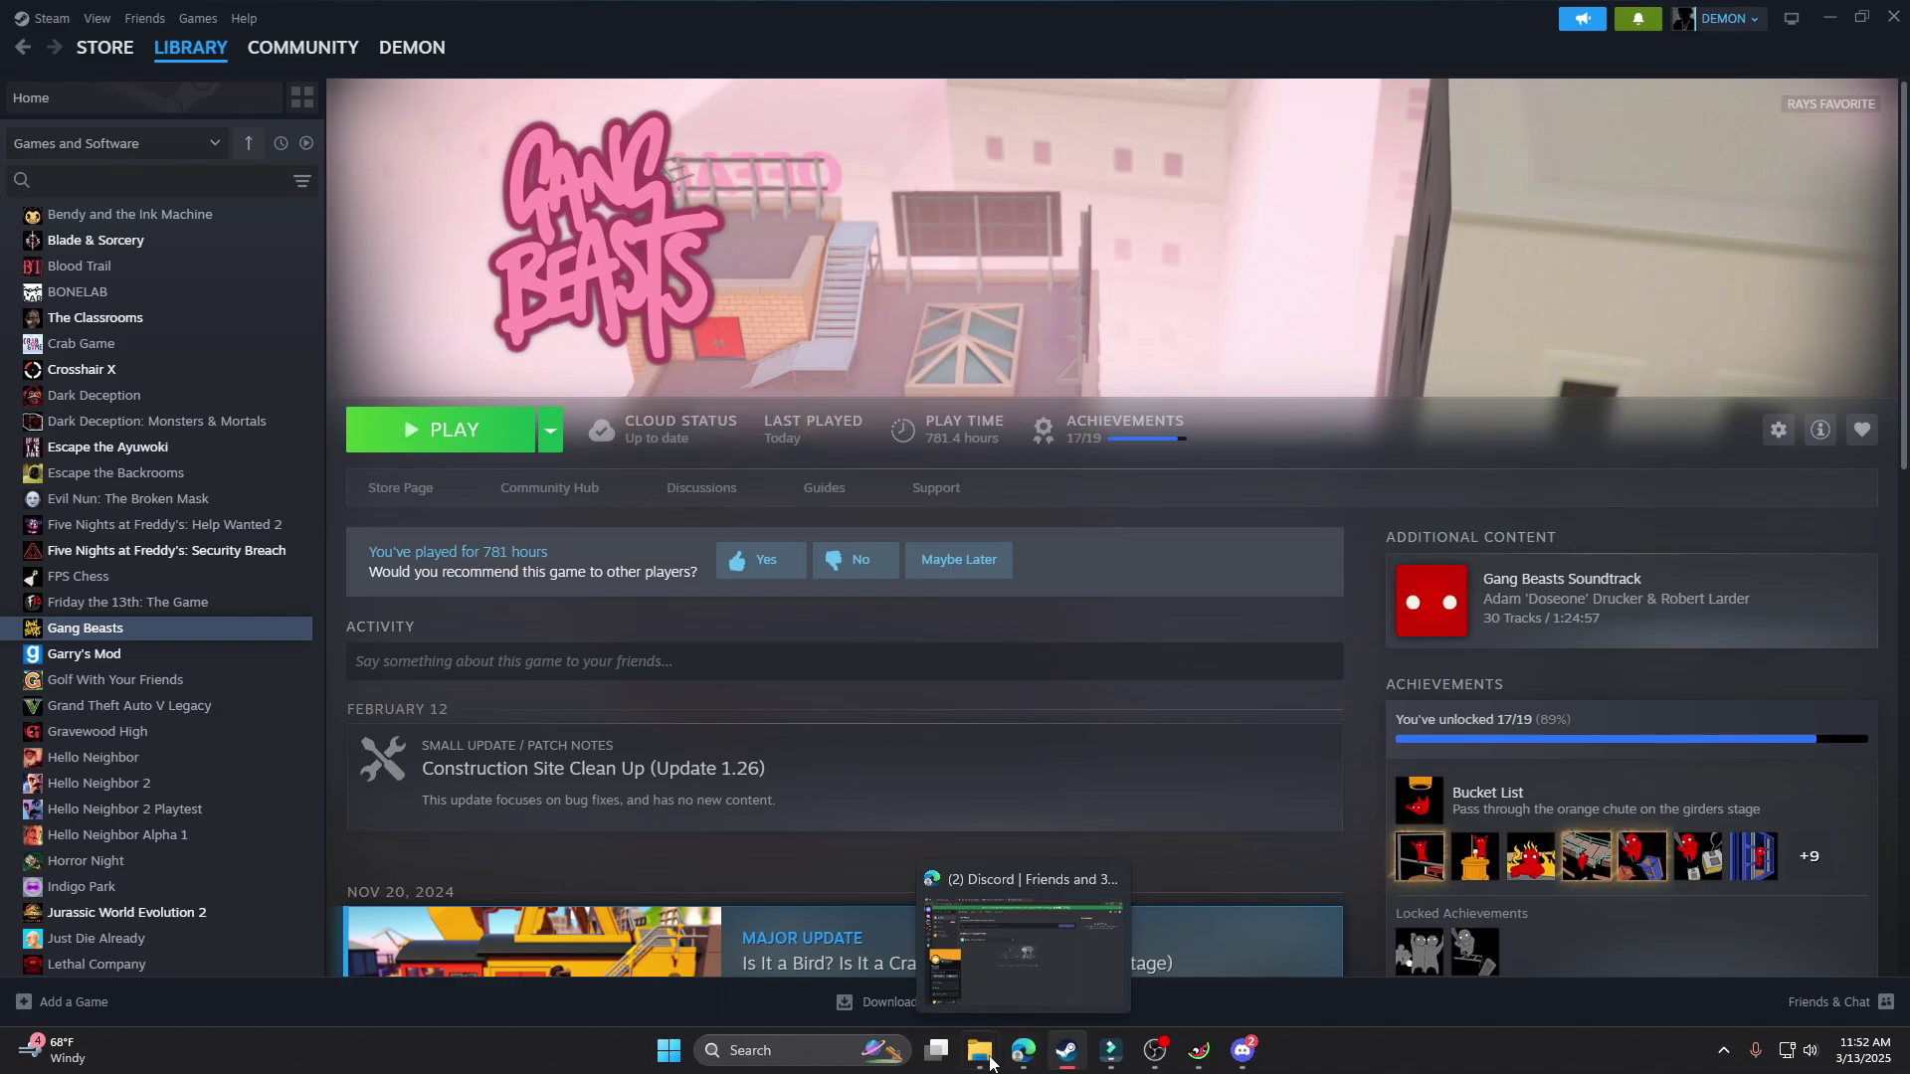
pyautogui.click(1243, 1051)
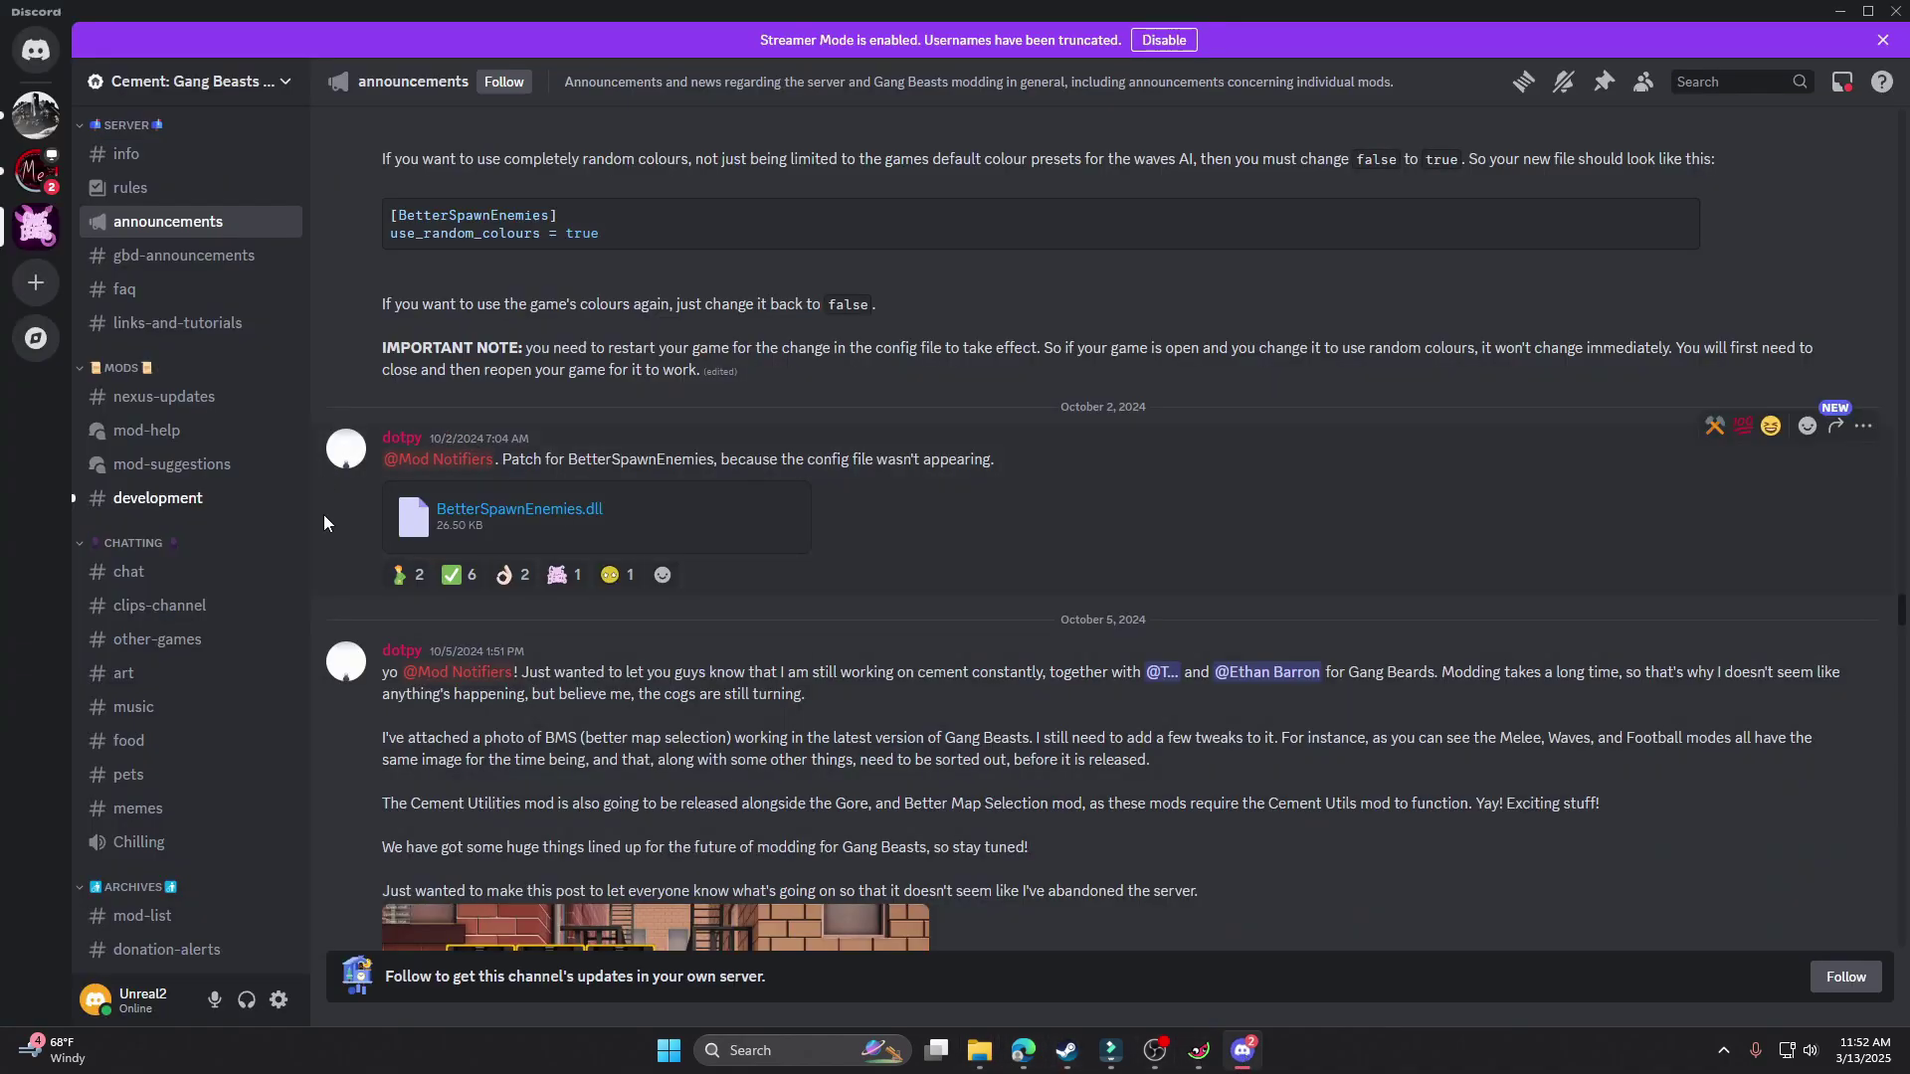
pyautogui.scroll(-5, 975, 720)
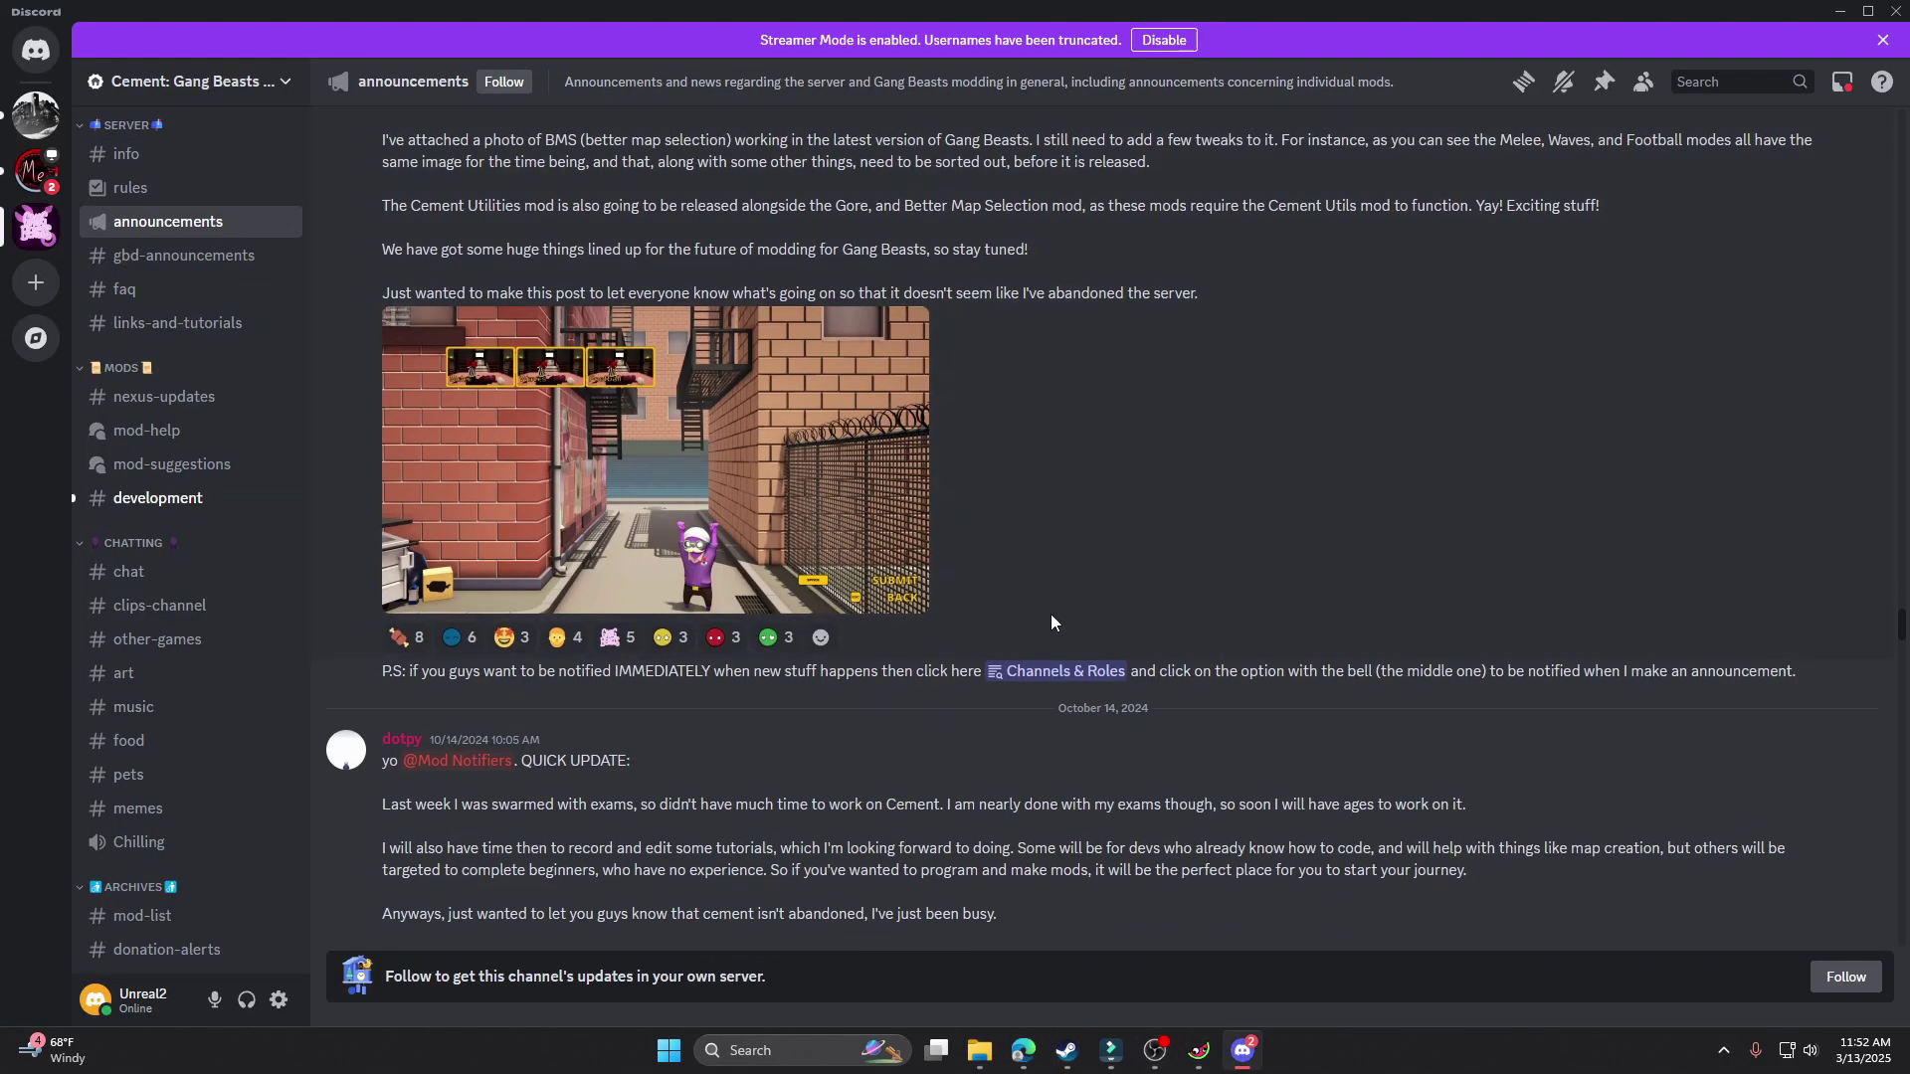
pyautogui.scroll(-10, 1051, 613)
pyautogui.scroll(-12, 1010, 619)
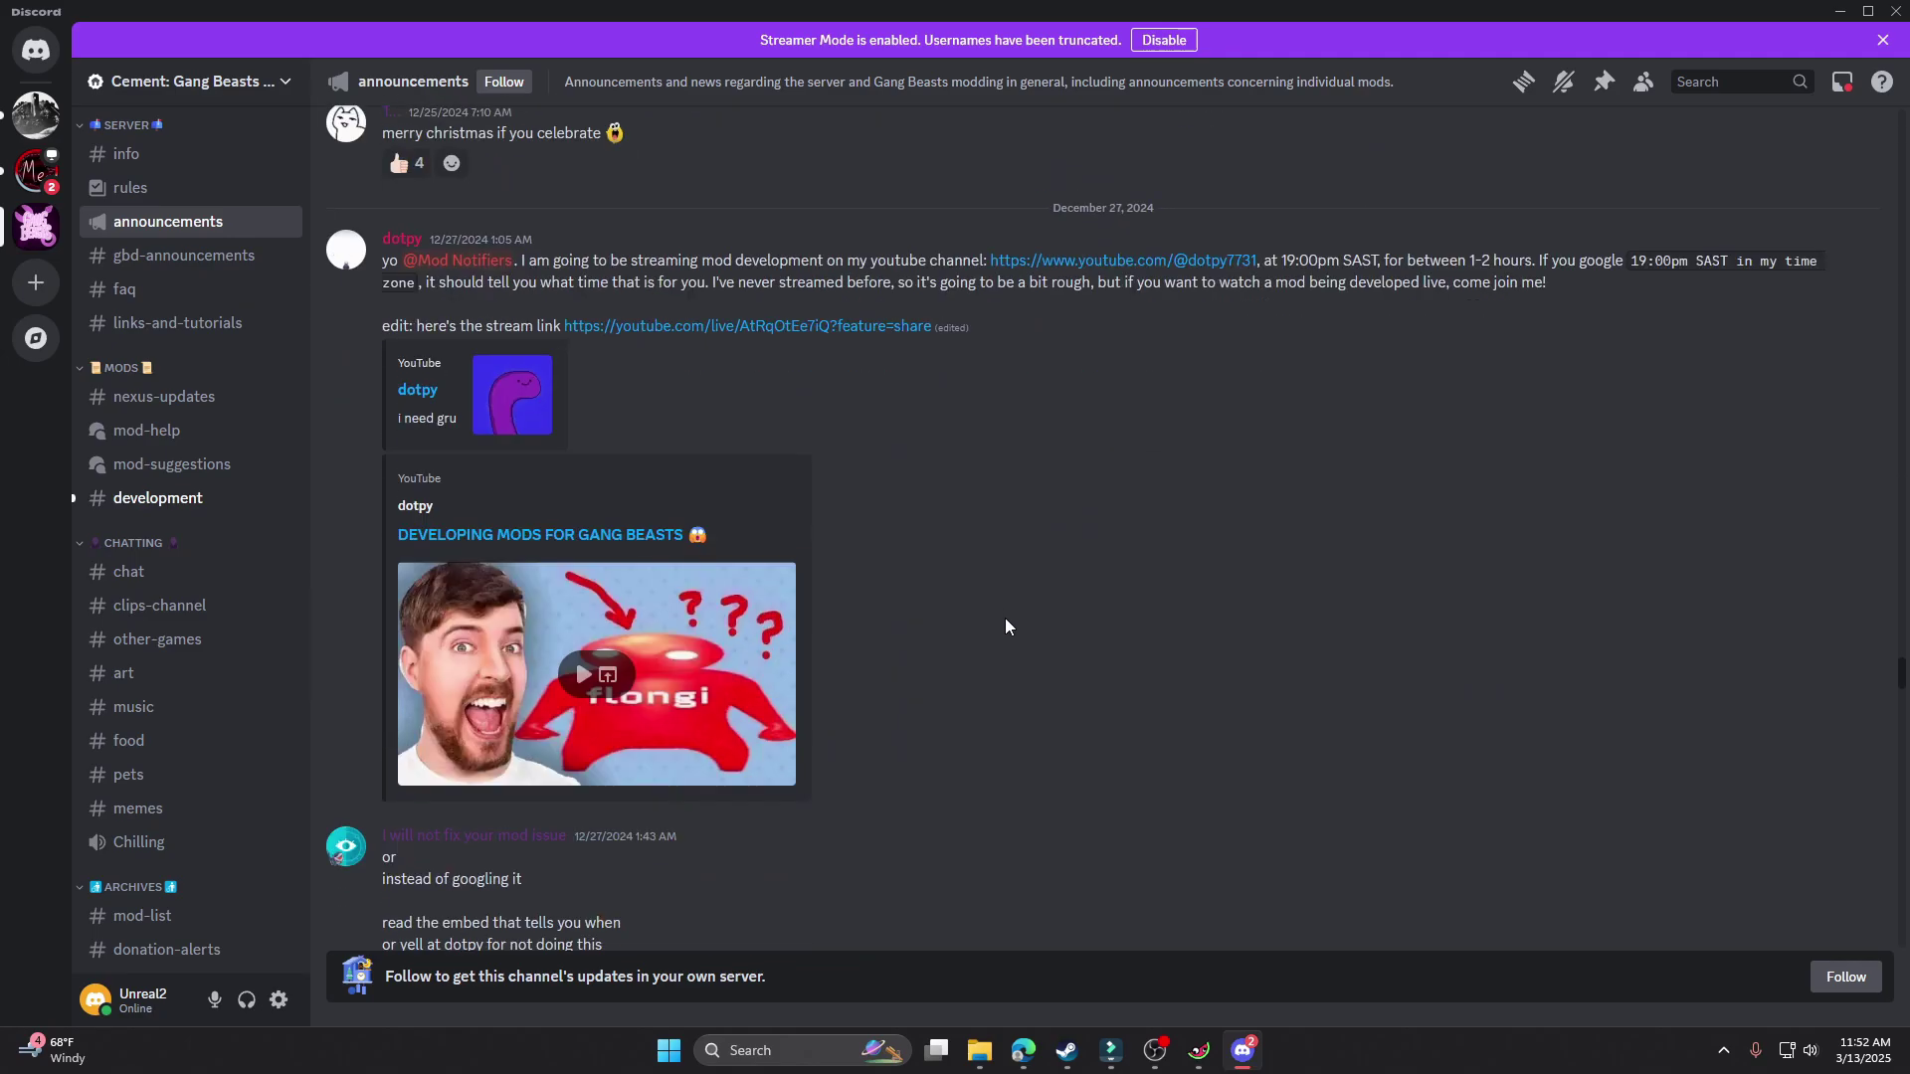
# - Scroll back through earlier Gang Beasts modding announcements, then bring the browser forward
pyautogui.scroll(15, 1007, 617)
pyautogui.scroll(2, 999, 607)
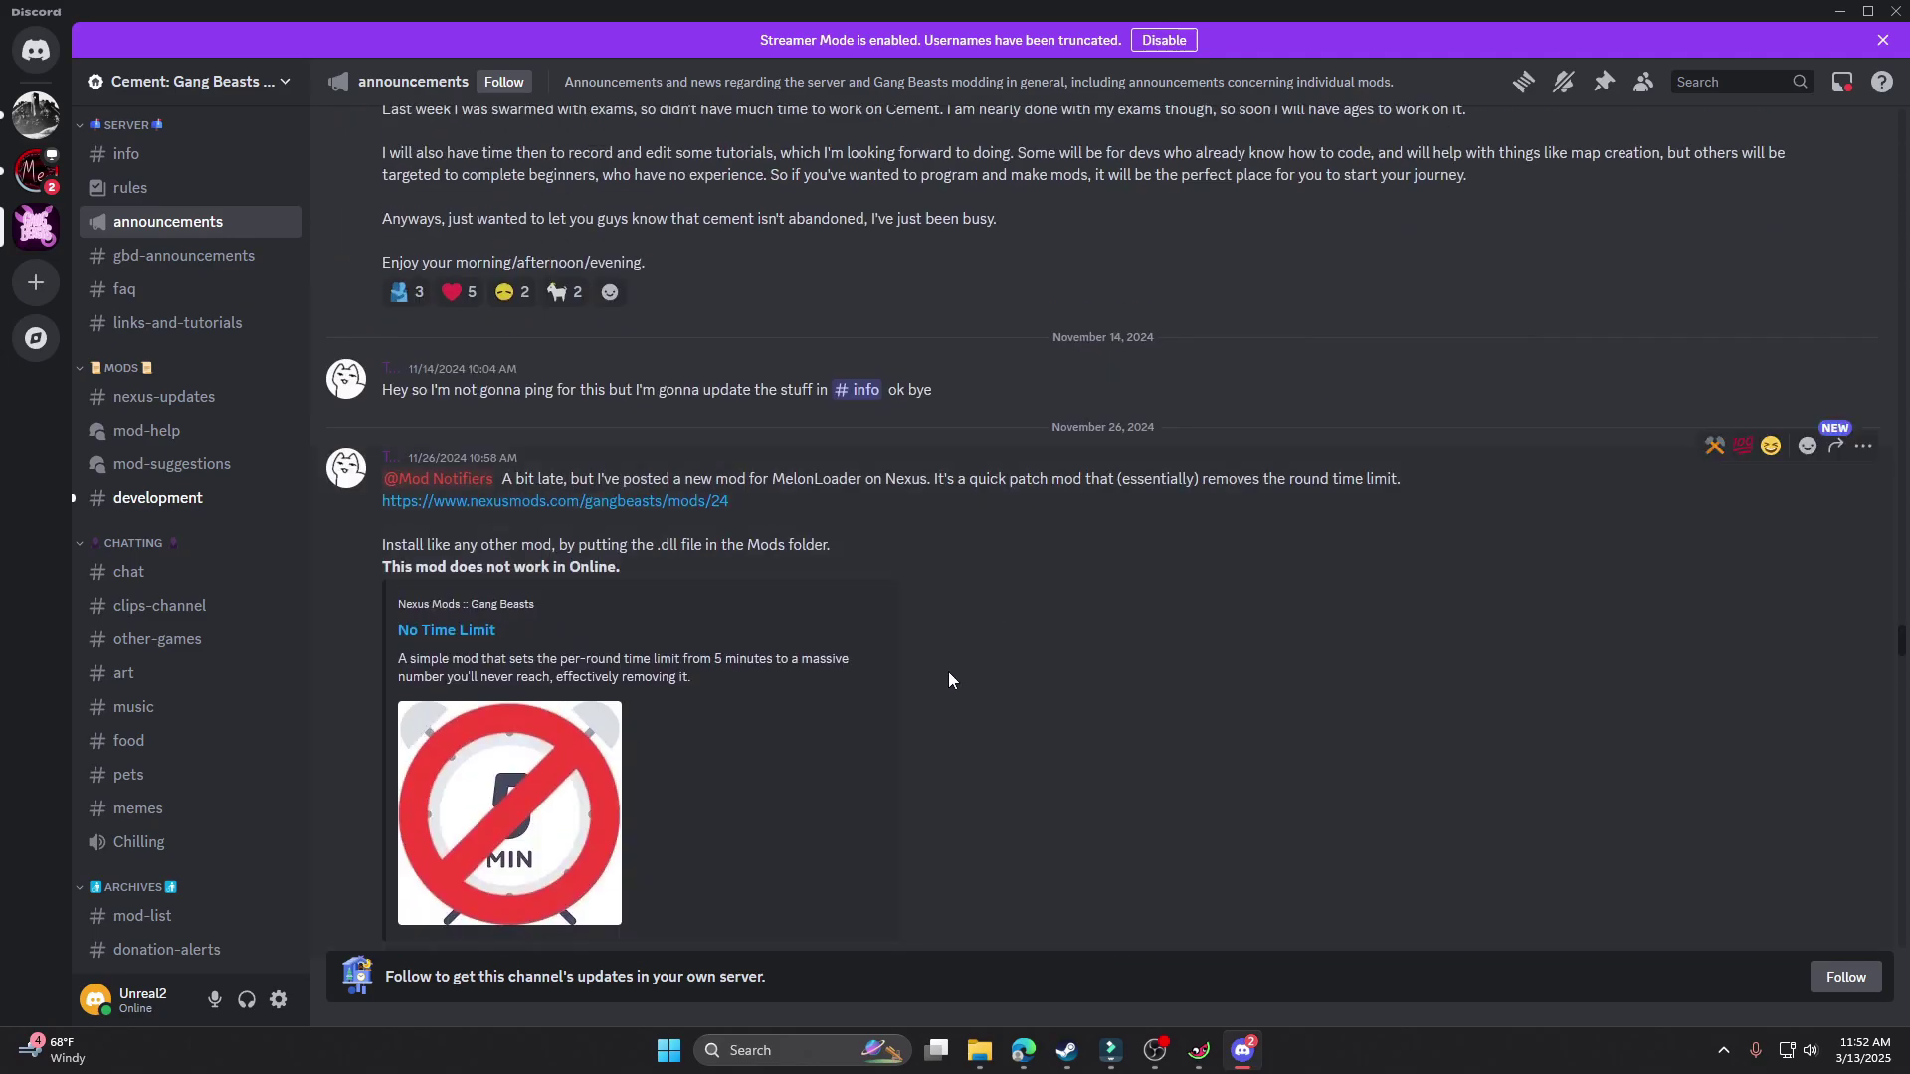
pyautogui.scroll(1, 747, 686)
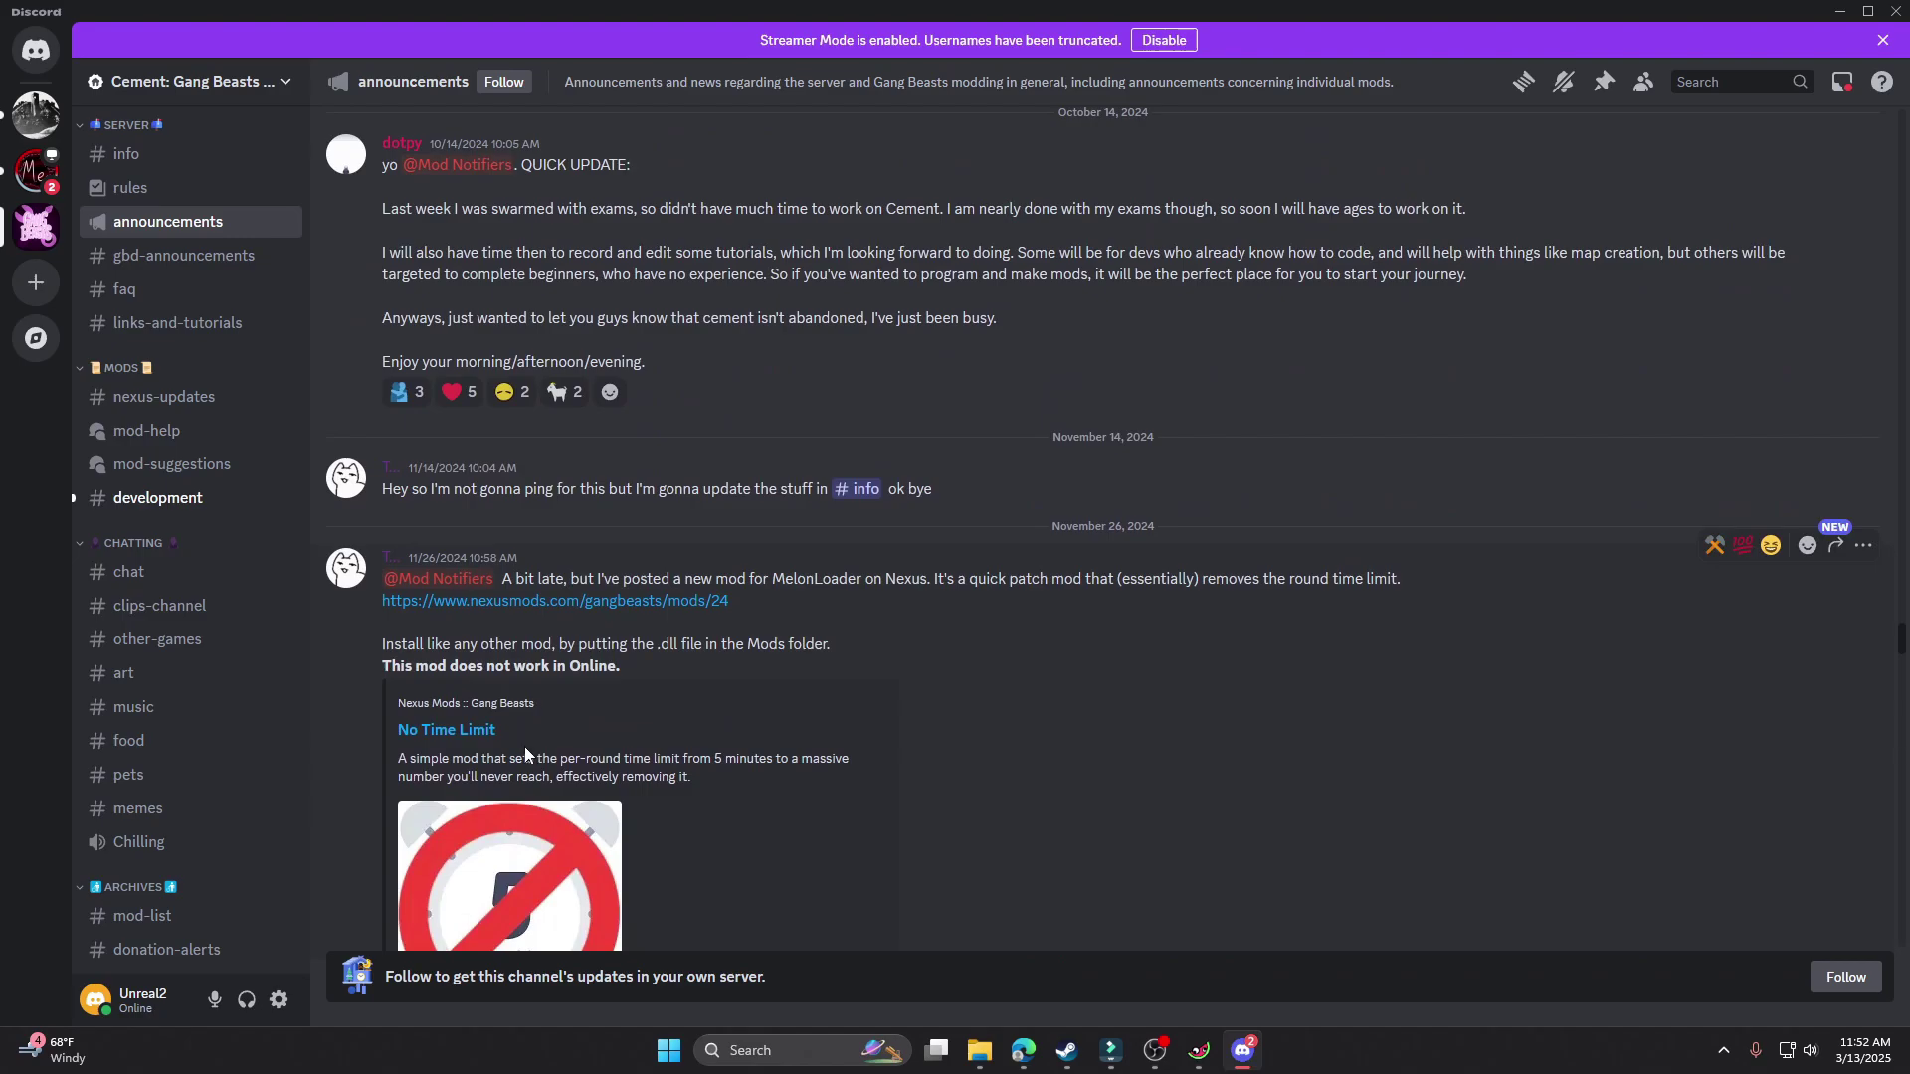
pyautogui.scroll(3, 525, 753)
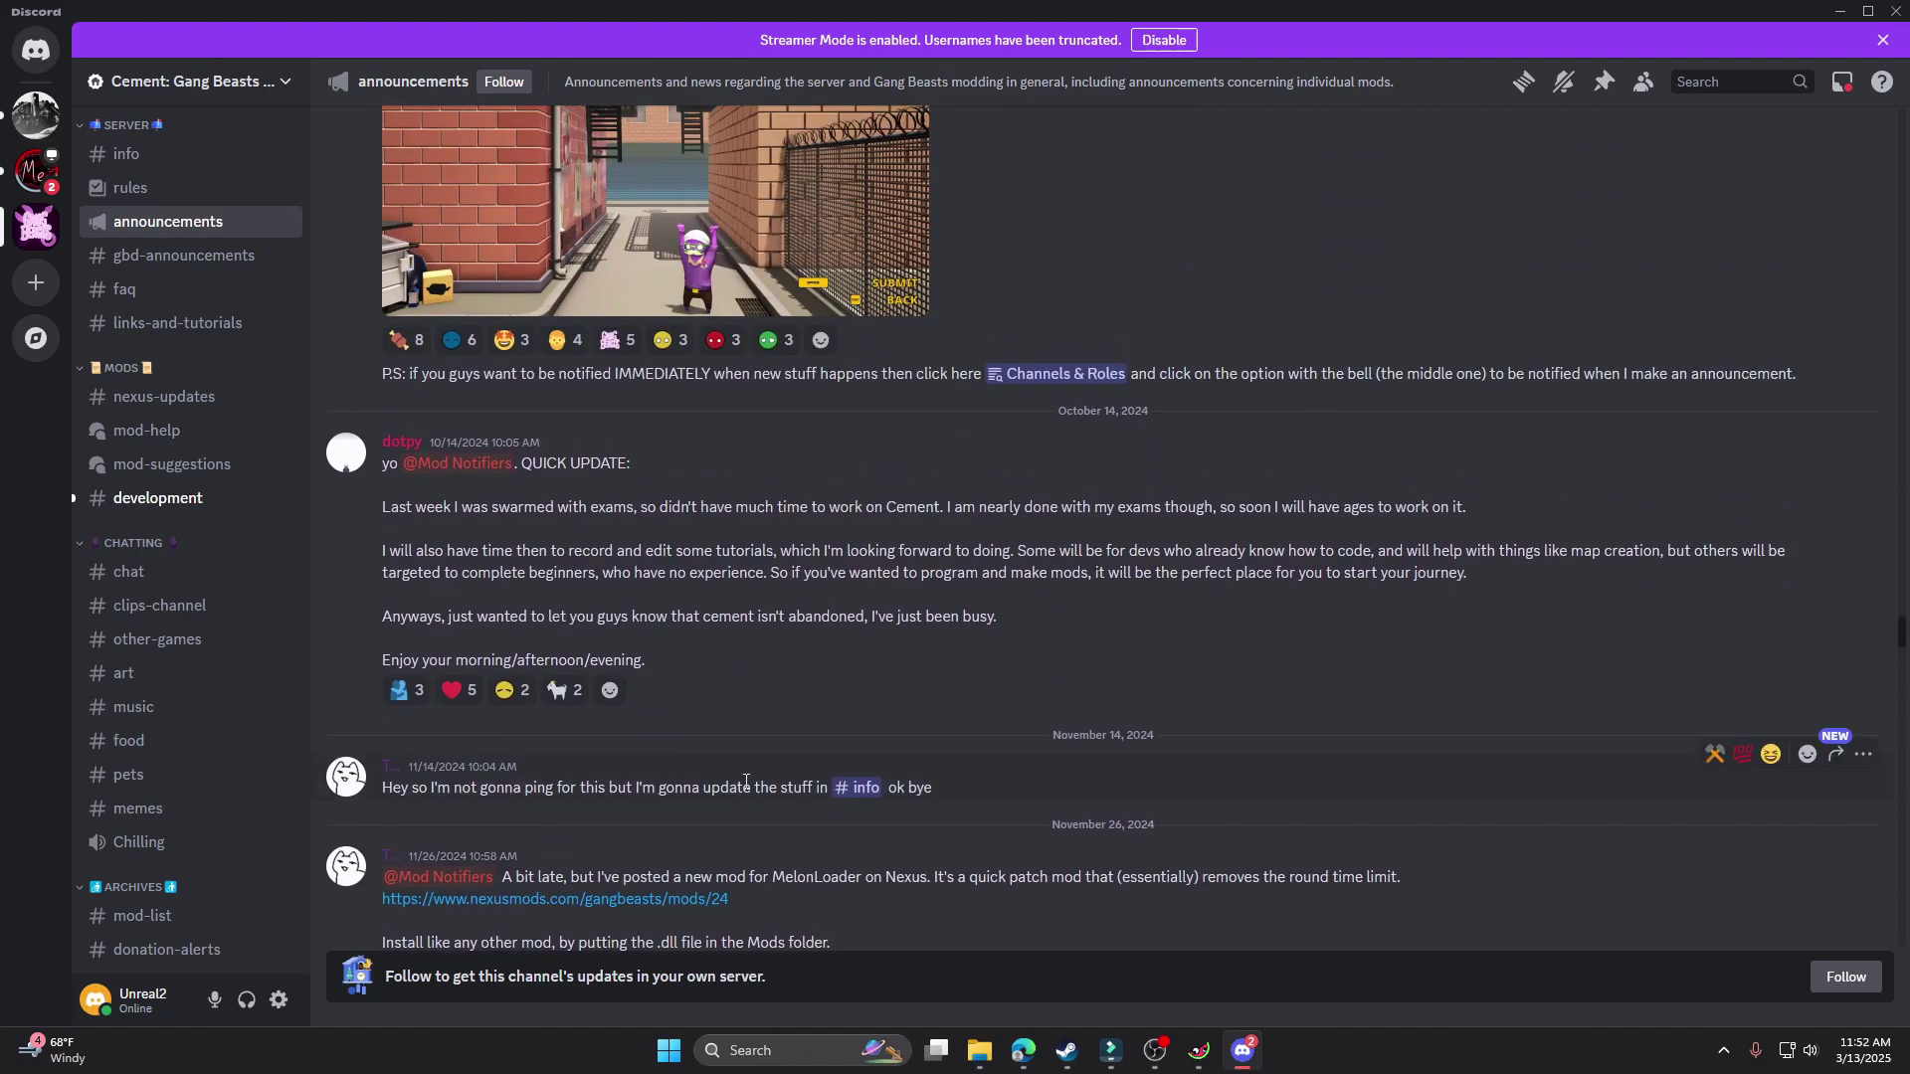
pyautogui.scroll(8, 1170, 793)
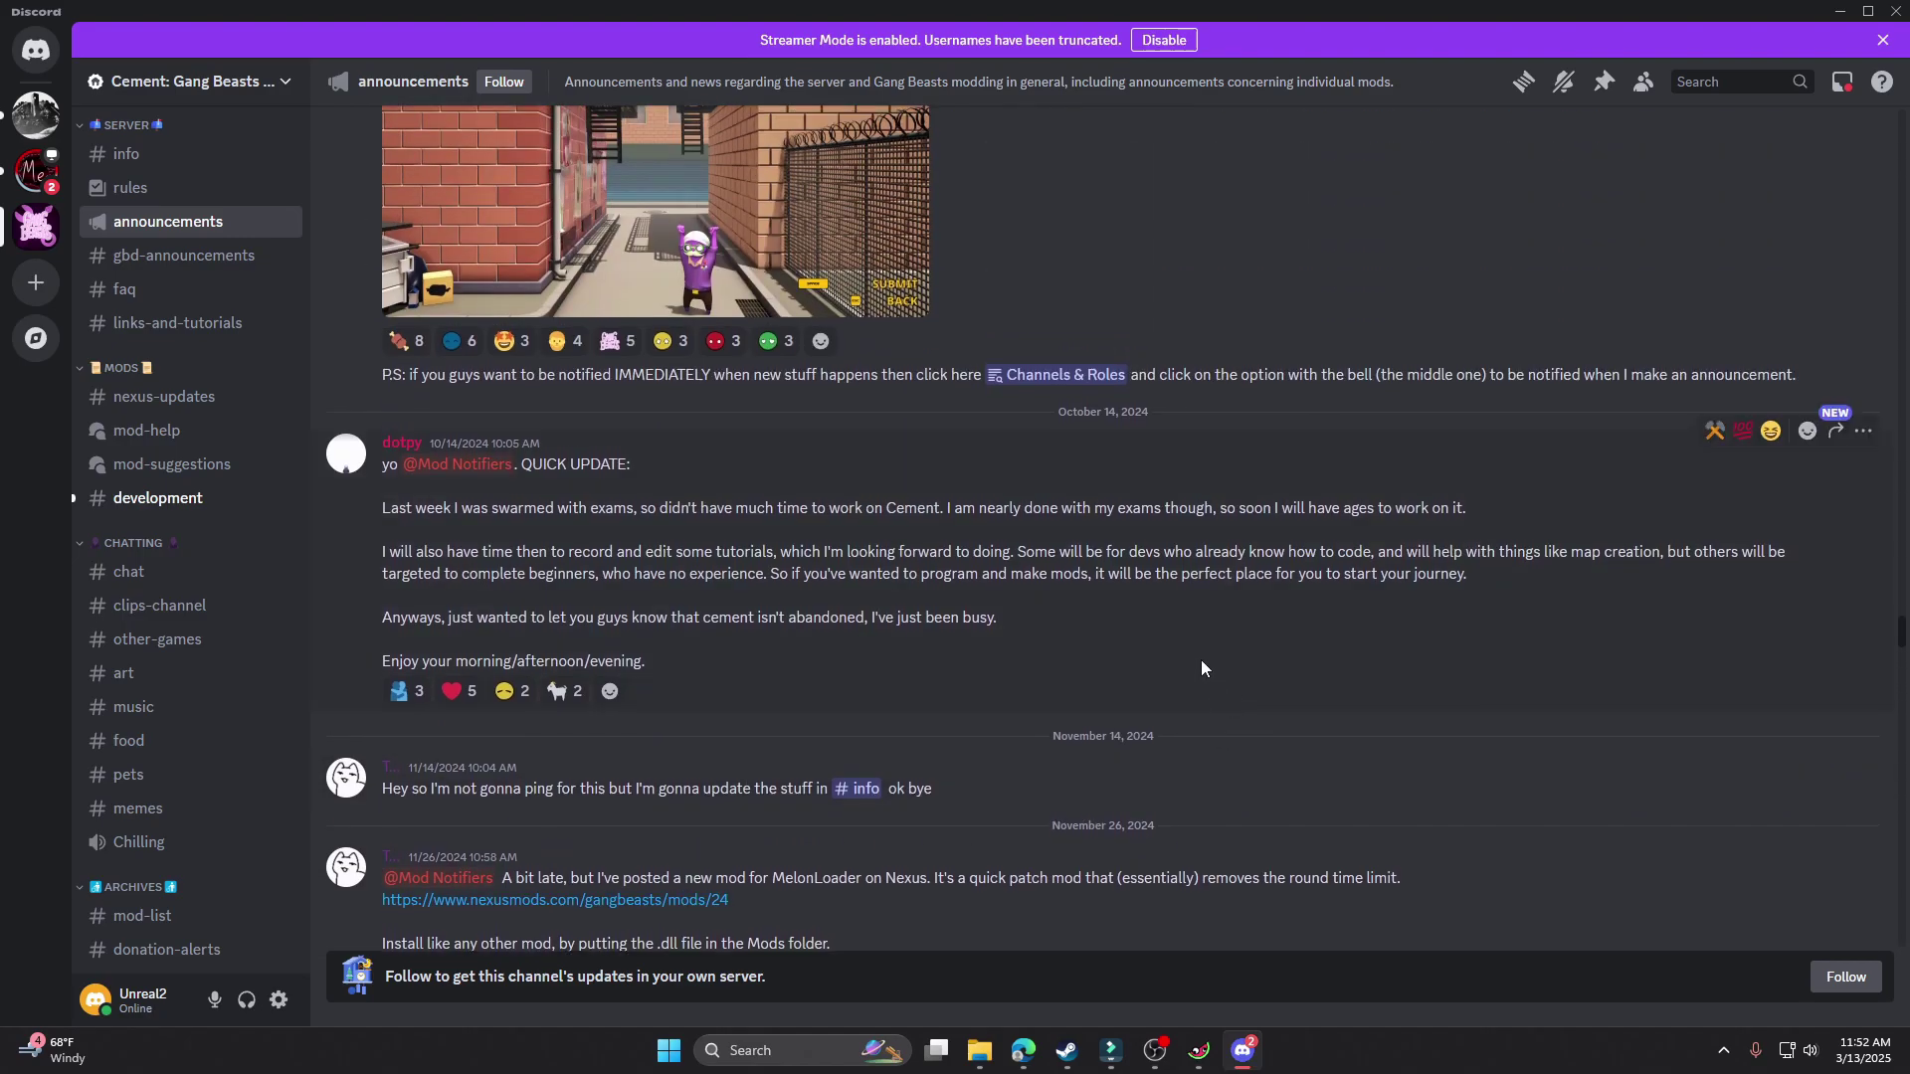
pyautogui.scroll(15, 880, 623)
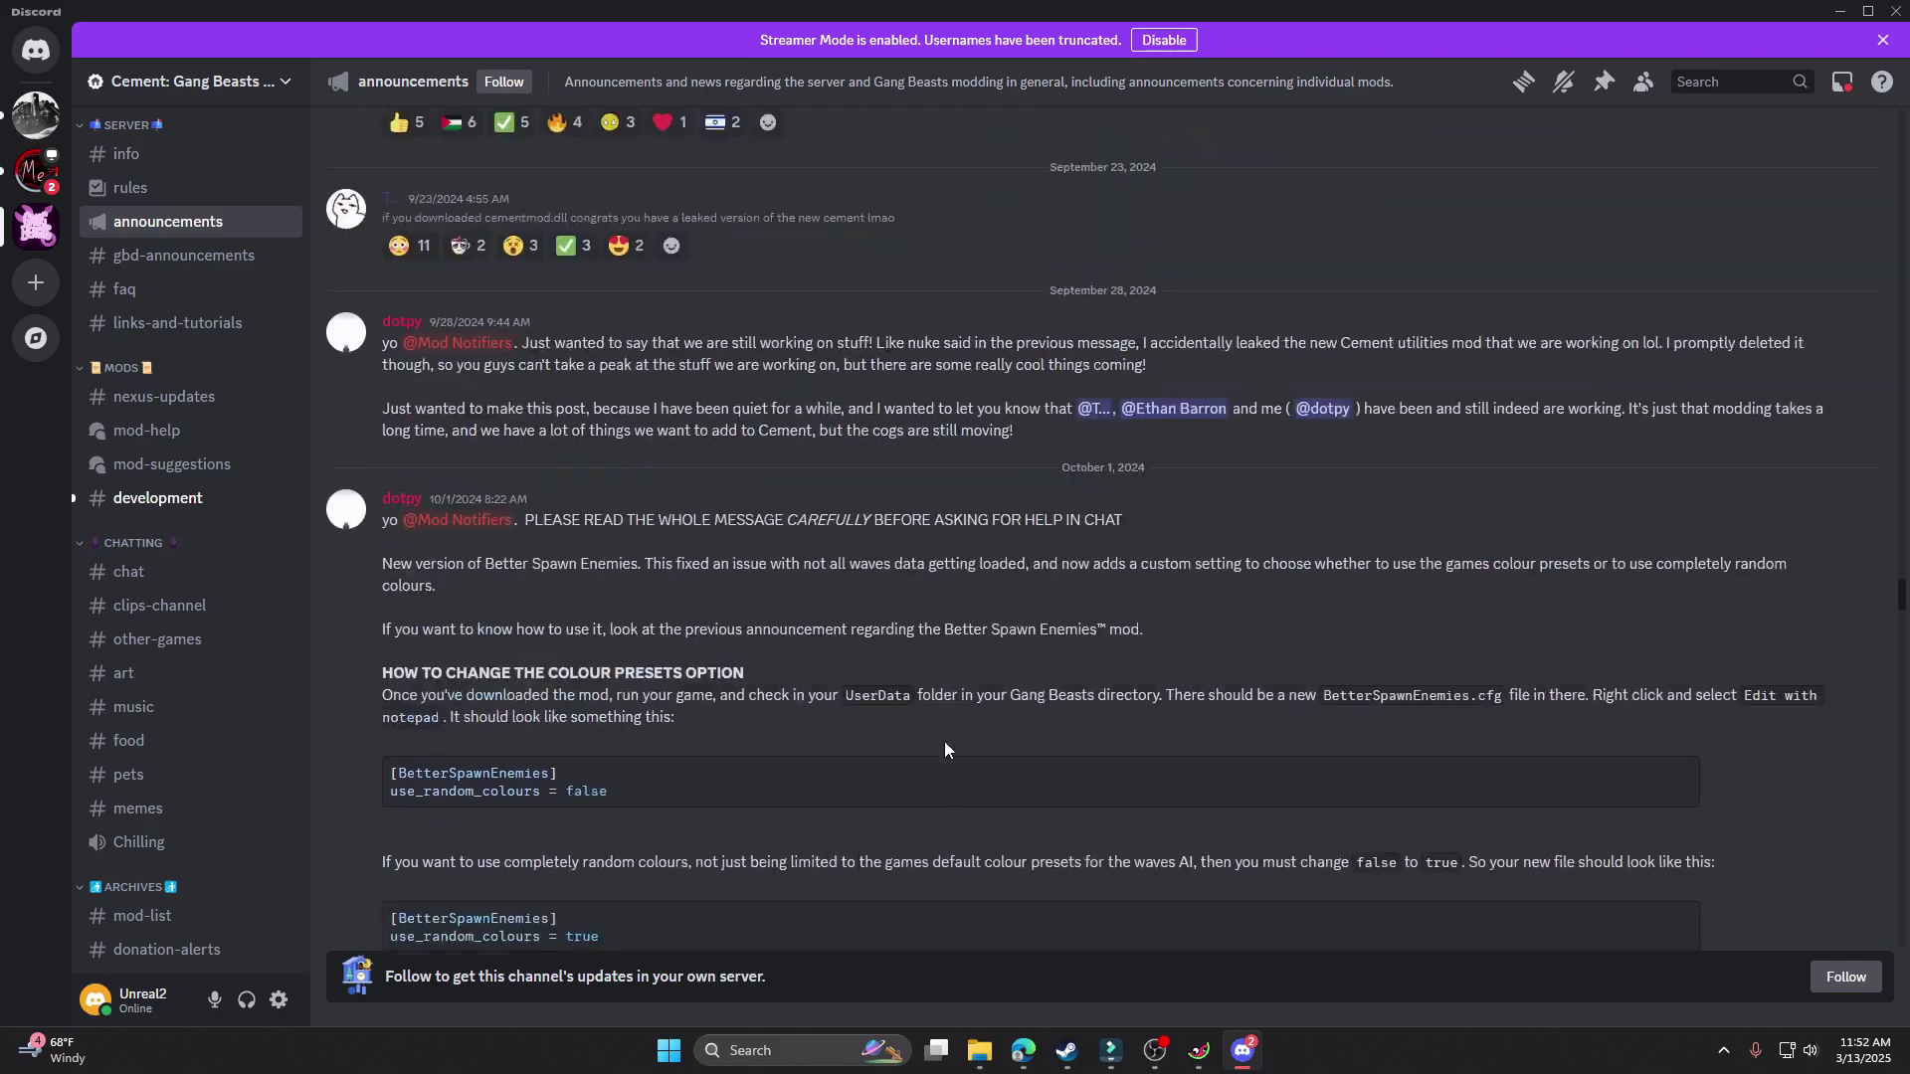
pyautogui.scroll(-20, 879, 833)
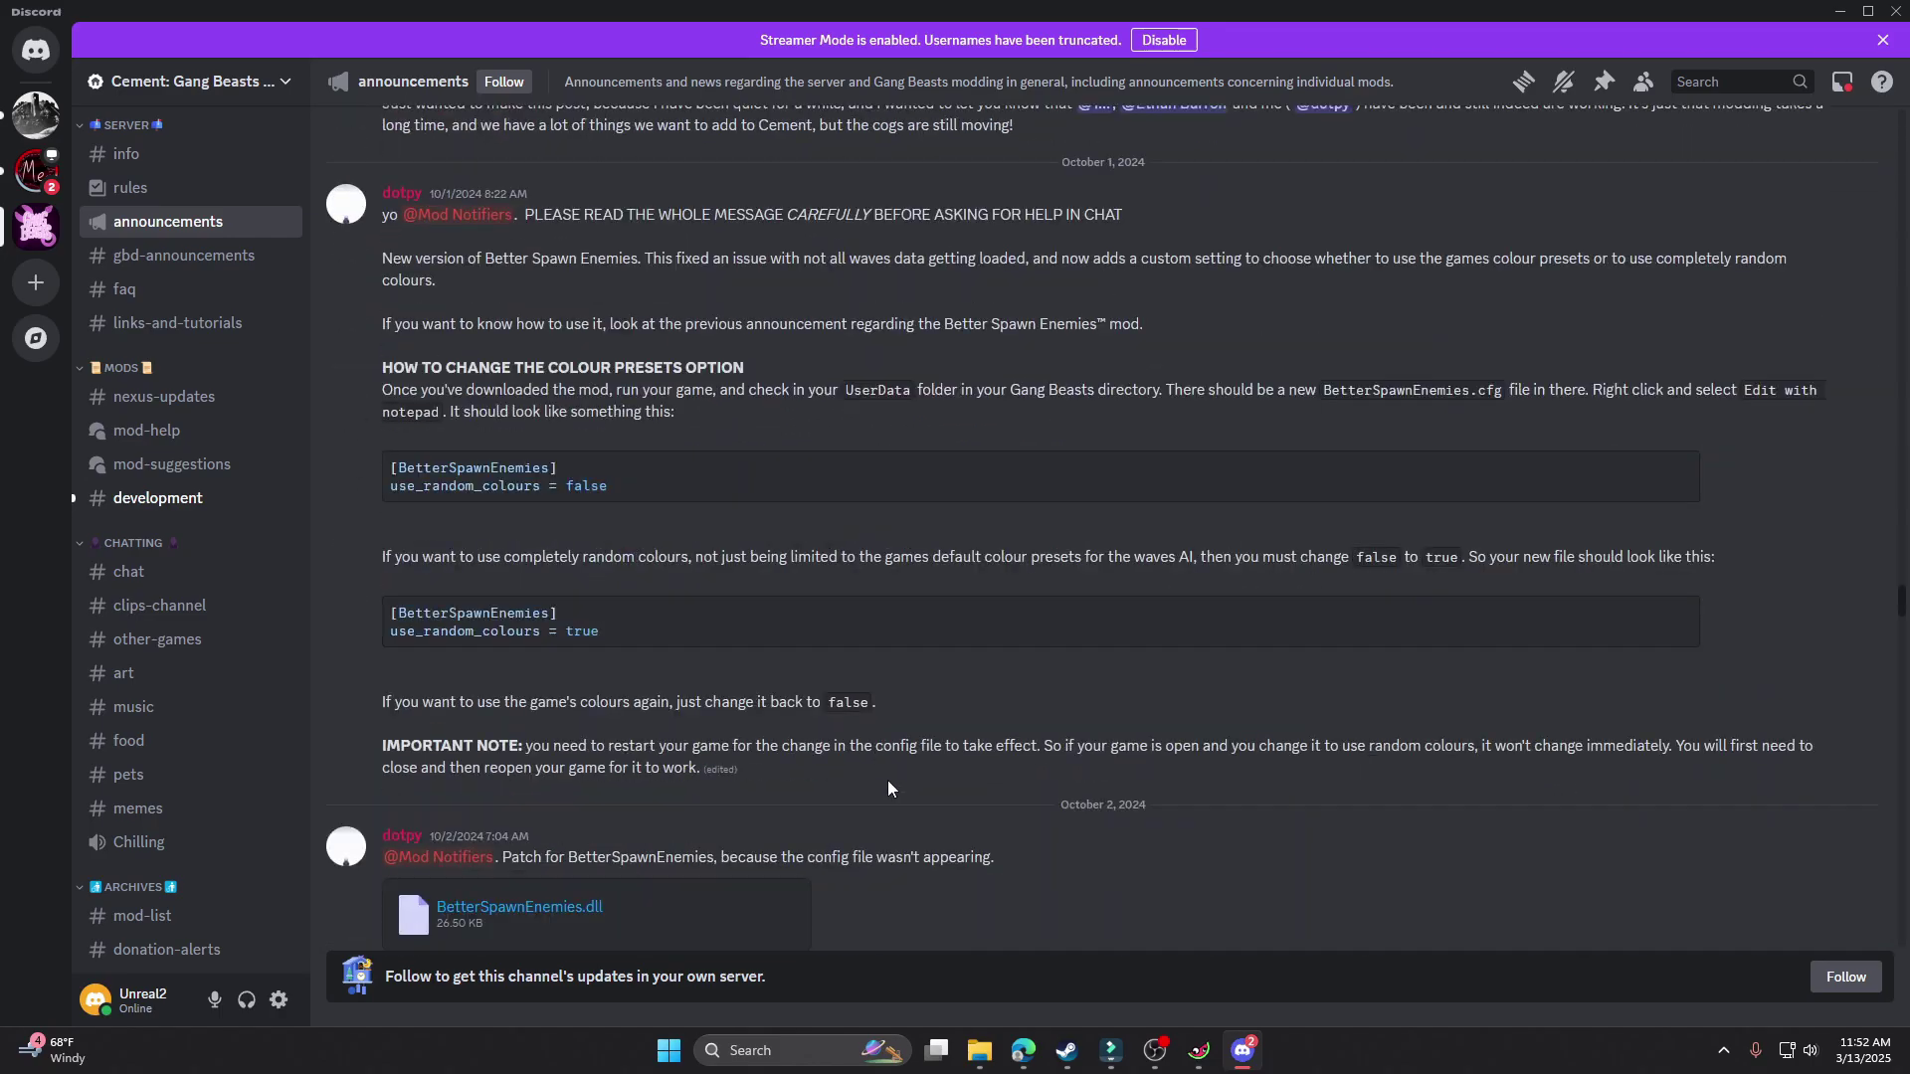
pyautogui.scroll(-10, 831, 787)
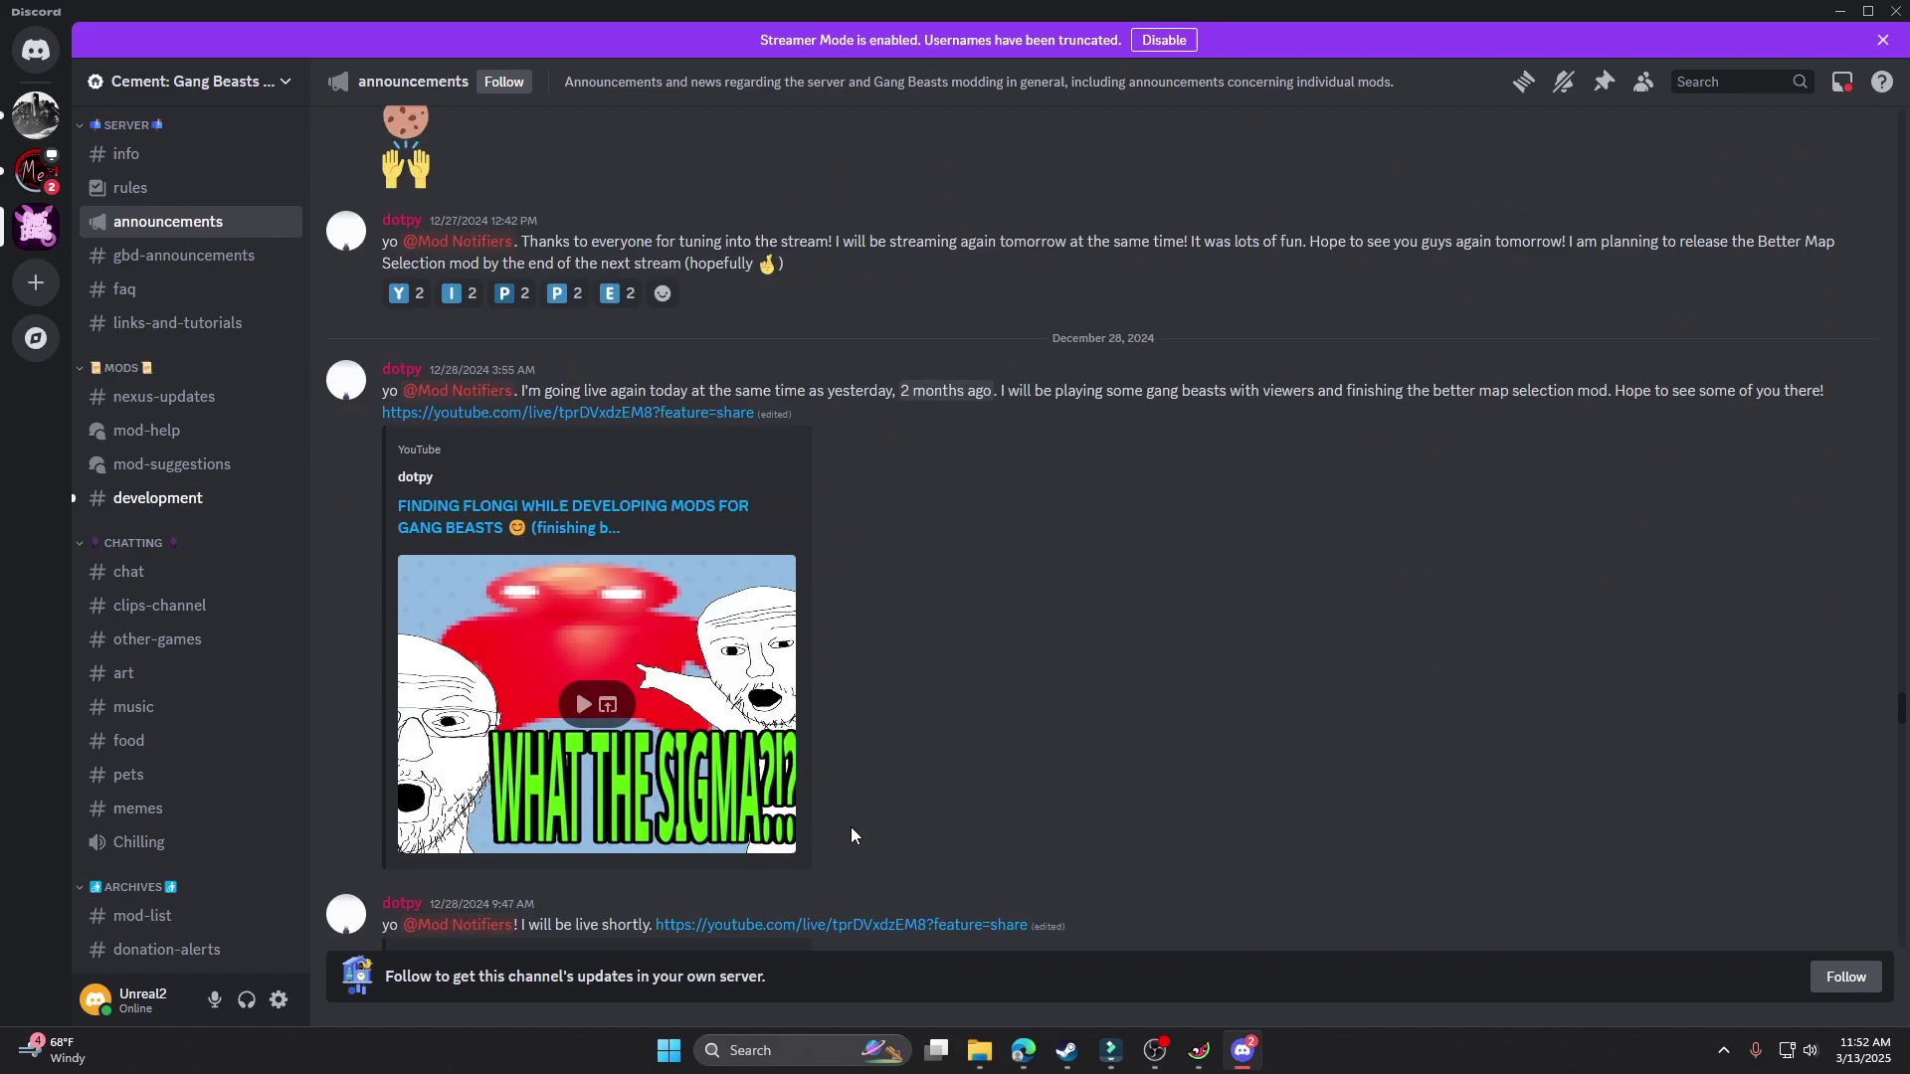
pyautogui.click(1023, 1051)
# - Go to the Nexus Mods tab and browse the Gang Beasts Miscellaneous mod tiles
pyautogui.click(425, 13)
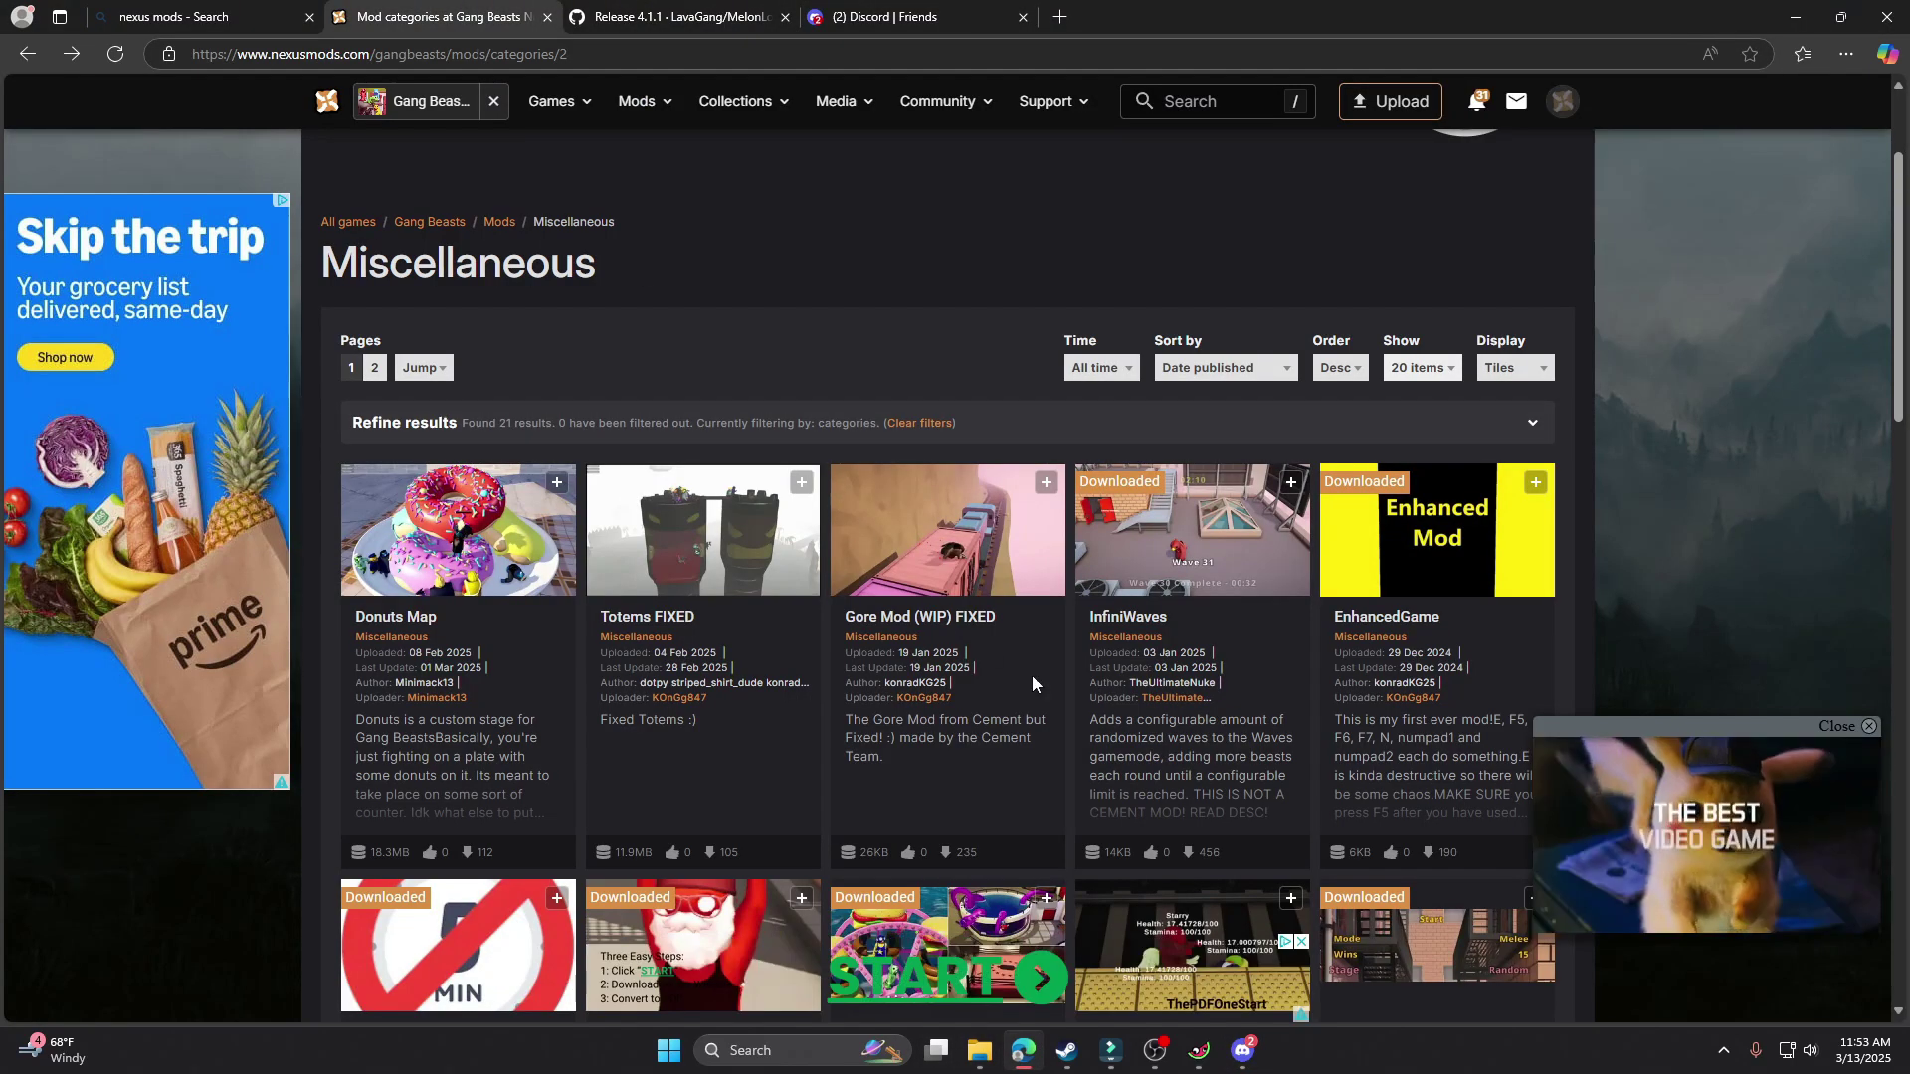
pyautogui.scroll(-3, 1088, 665)
pyautogui.scroll(-4, 1106, 673)
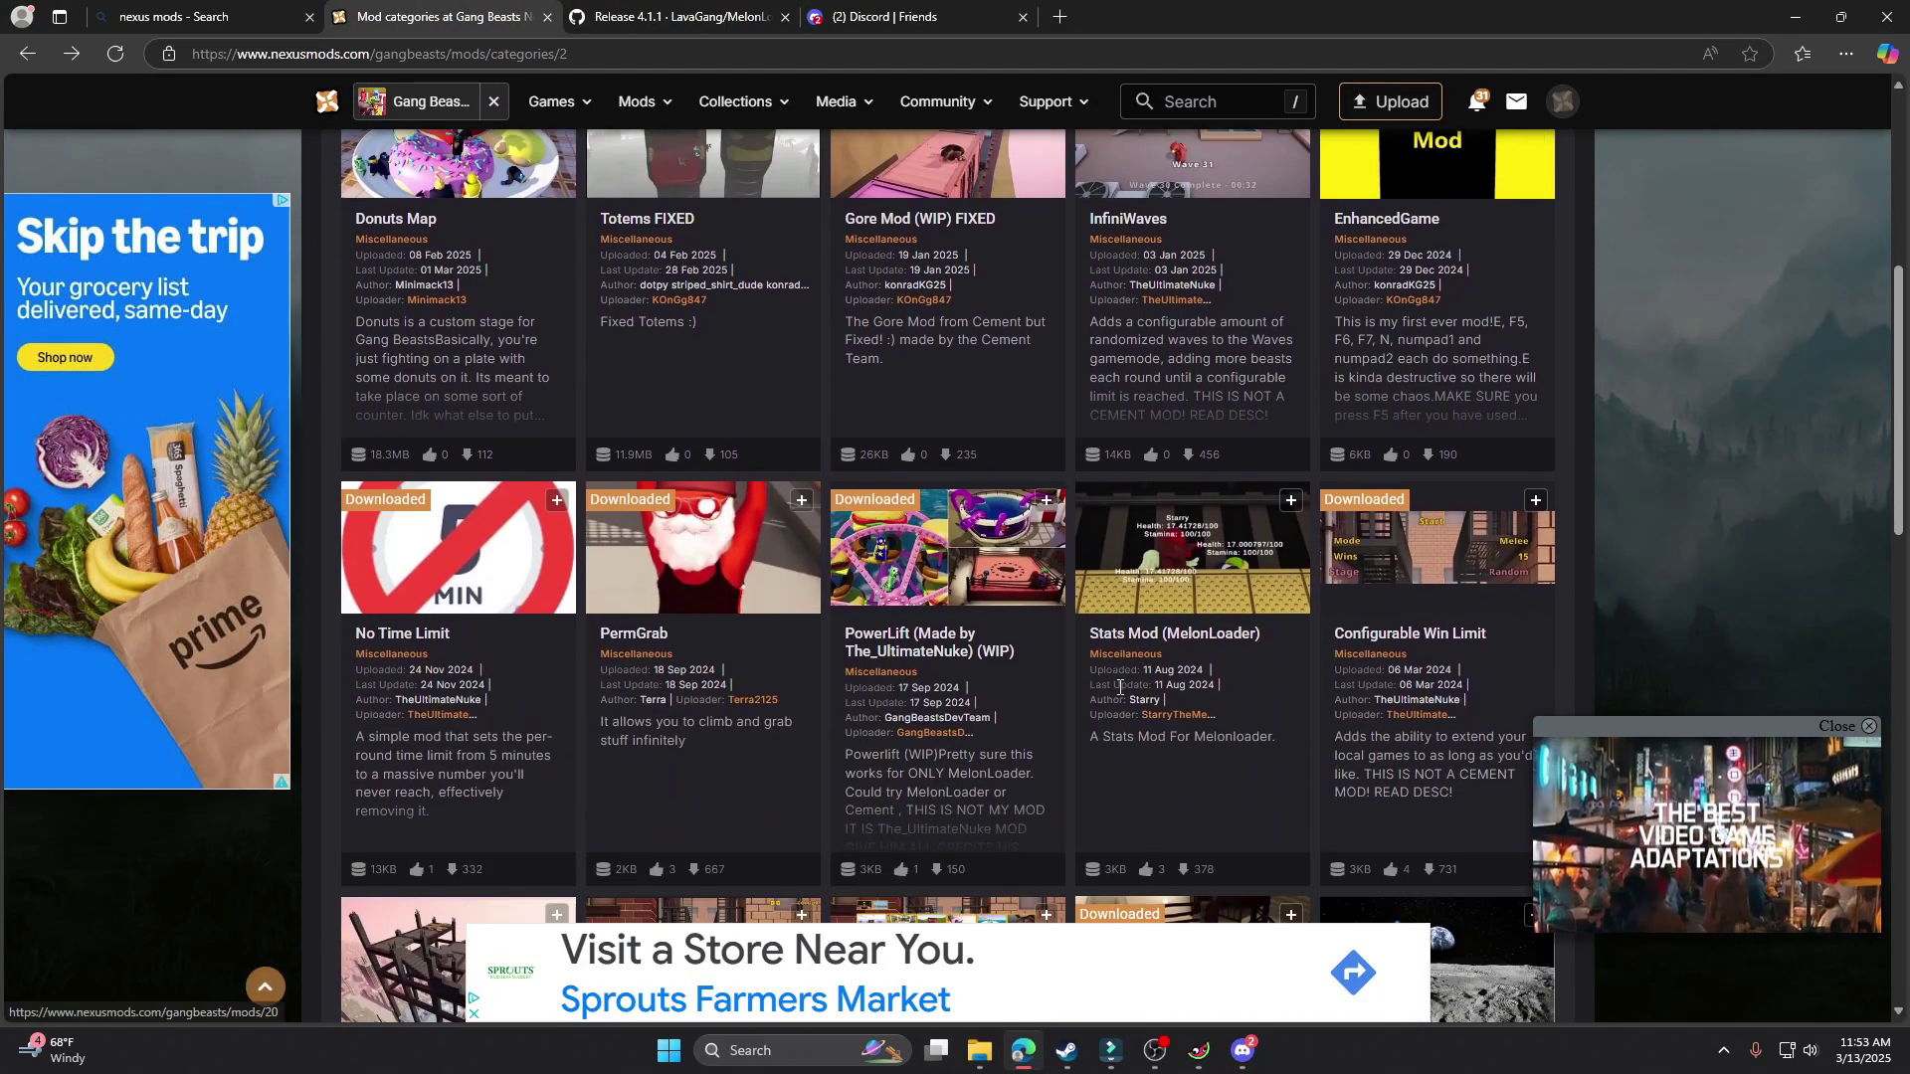
pyautogui.scroll(-1, 1168, 736)
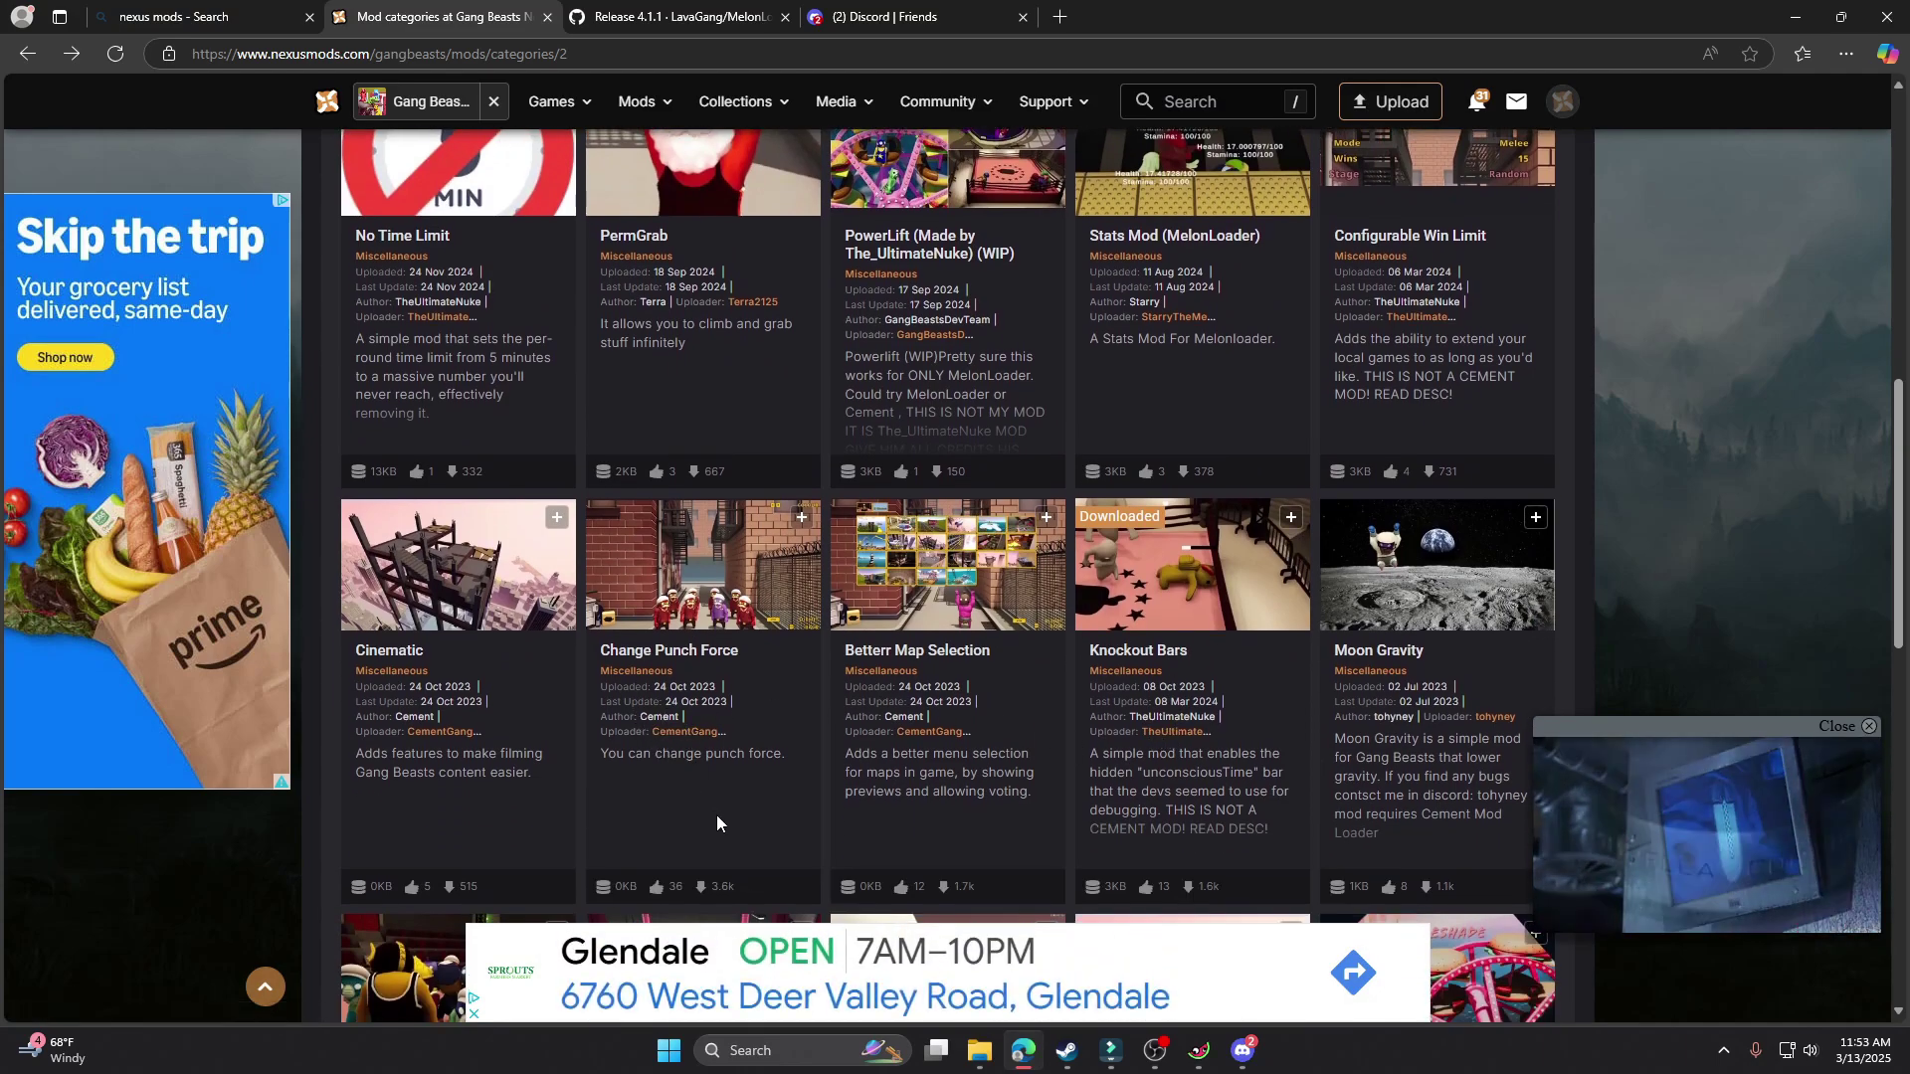
pyautogui.scroll(-3, 826, 790)
pyautogui.scroll(-5, 802, 774)
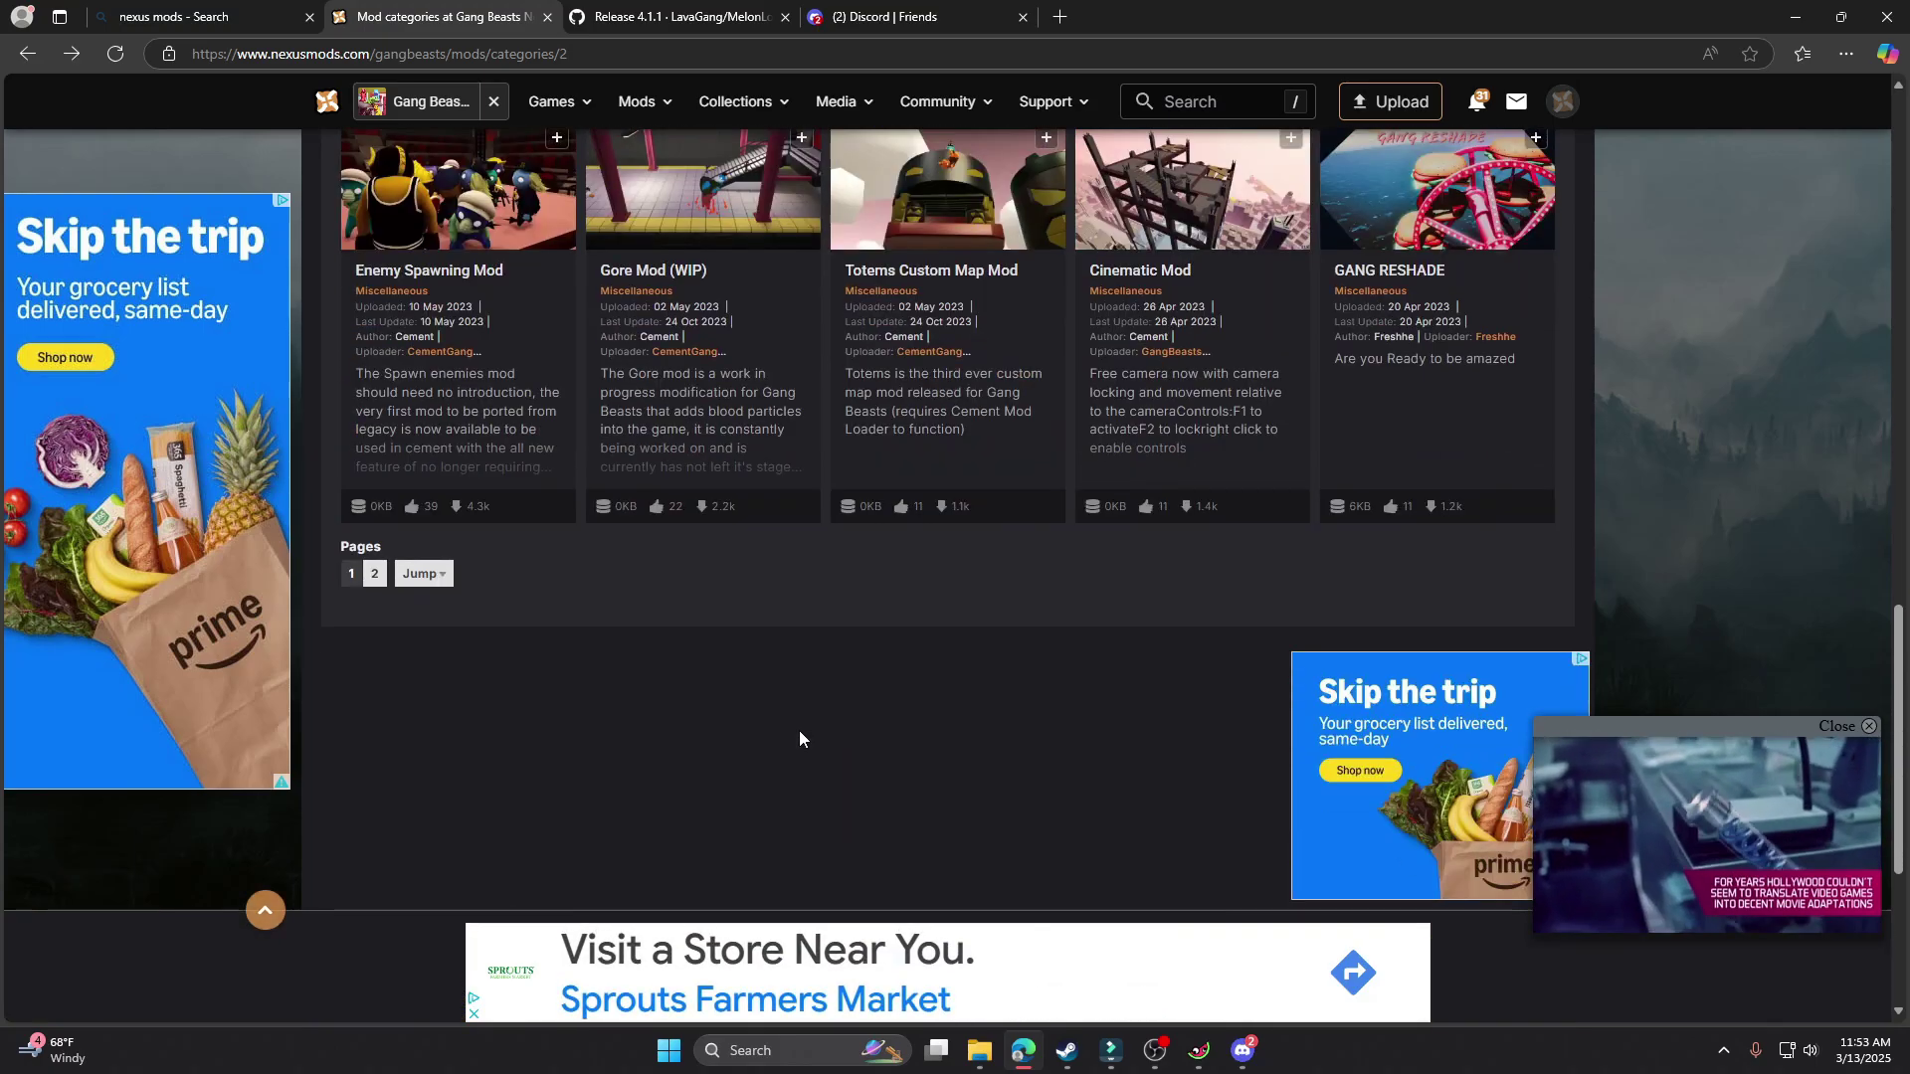
pyautogui.scroll(15, 802, 774)
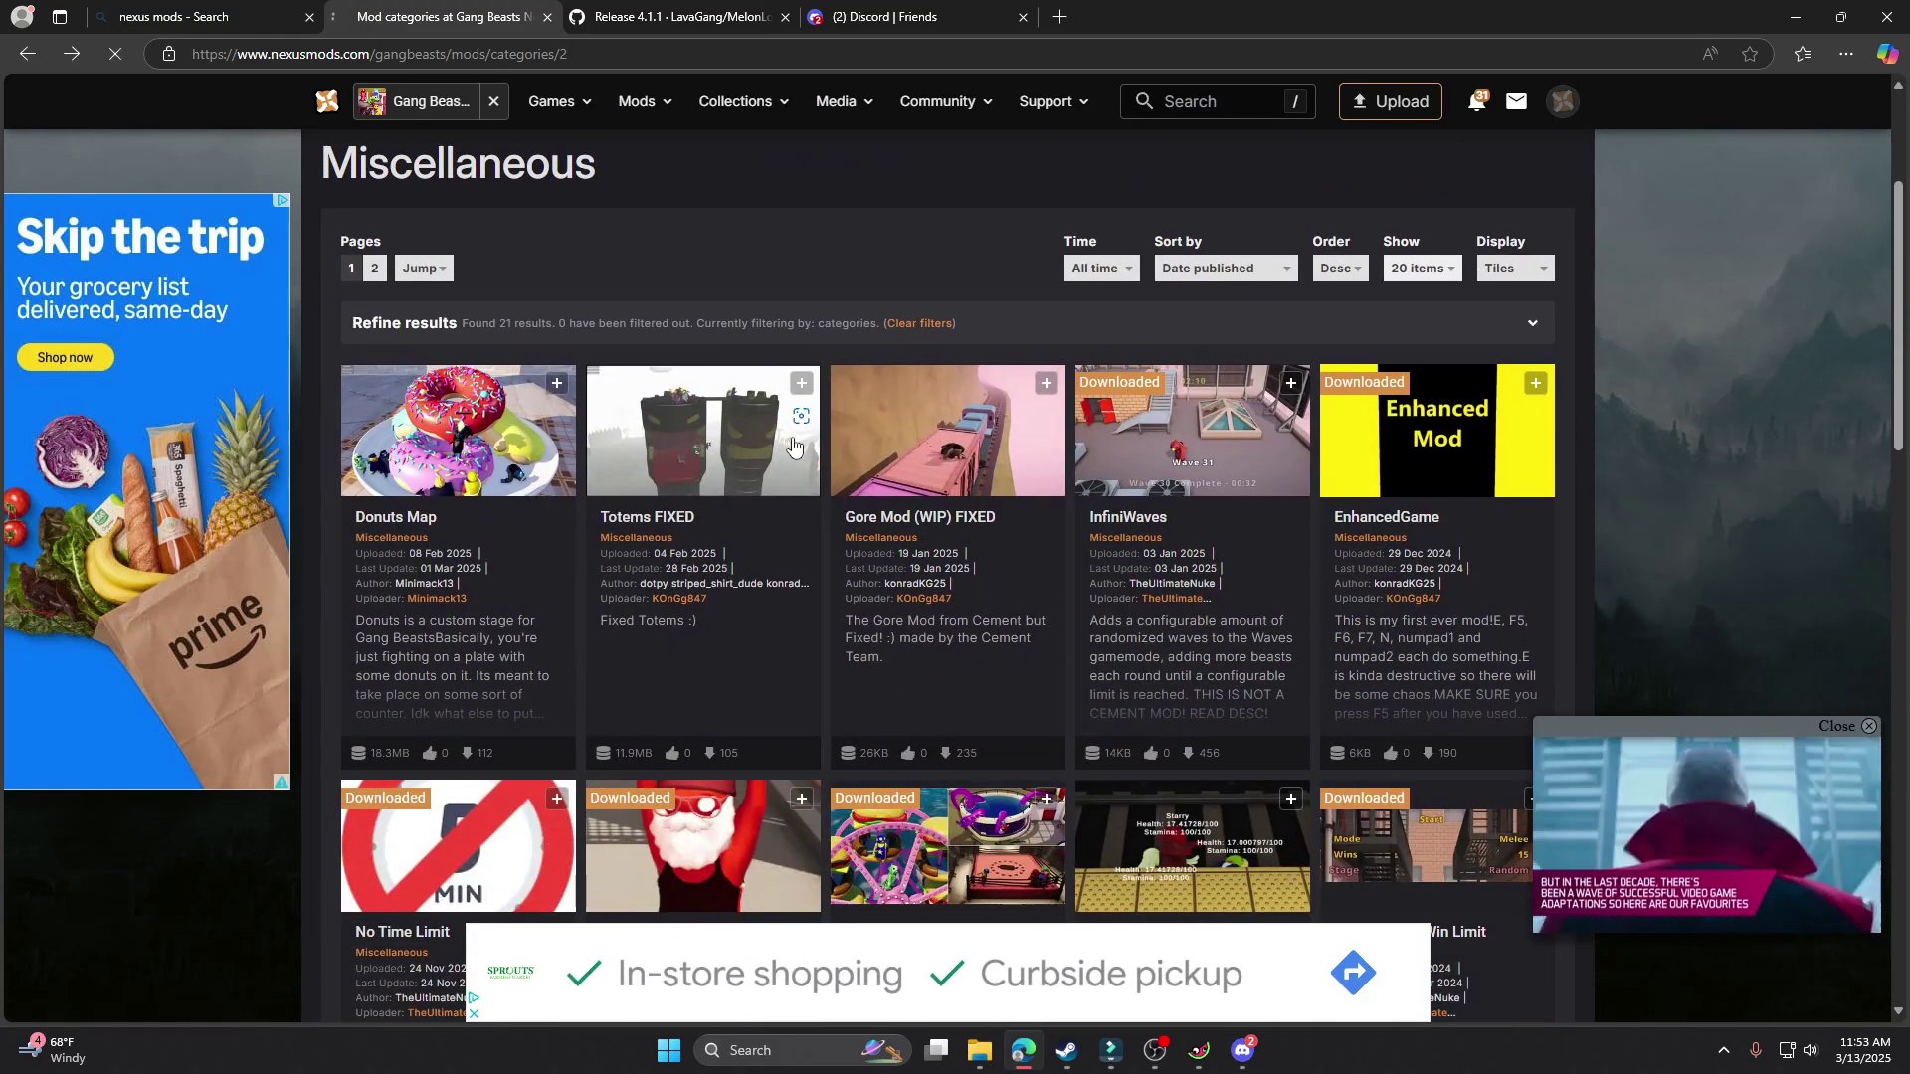
# - Open the Totems FIXED mod page and view its download files
pyautogui.click(793, 446)
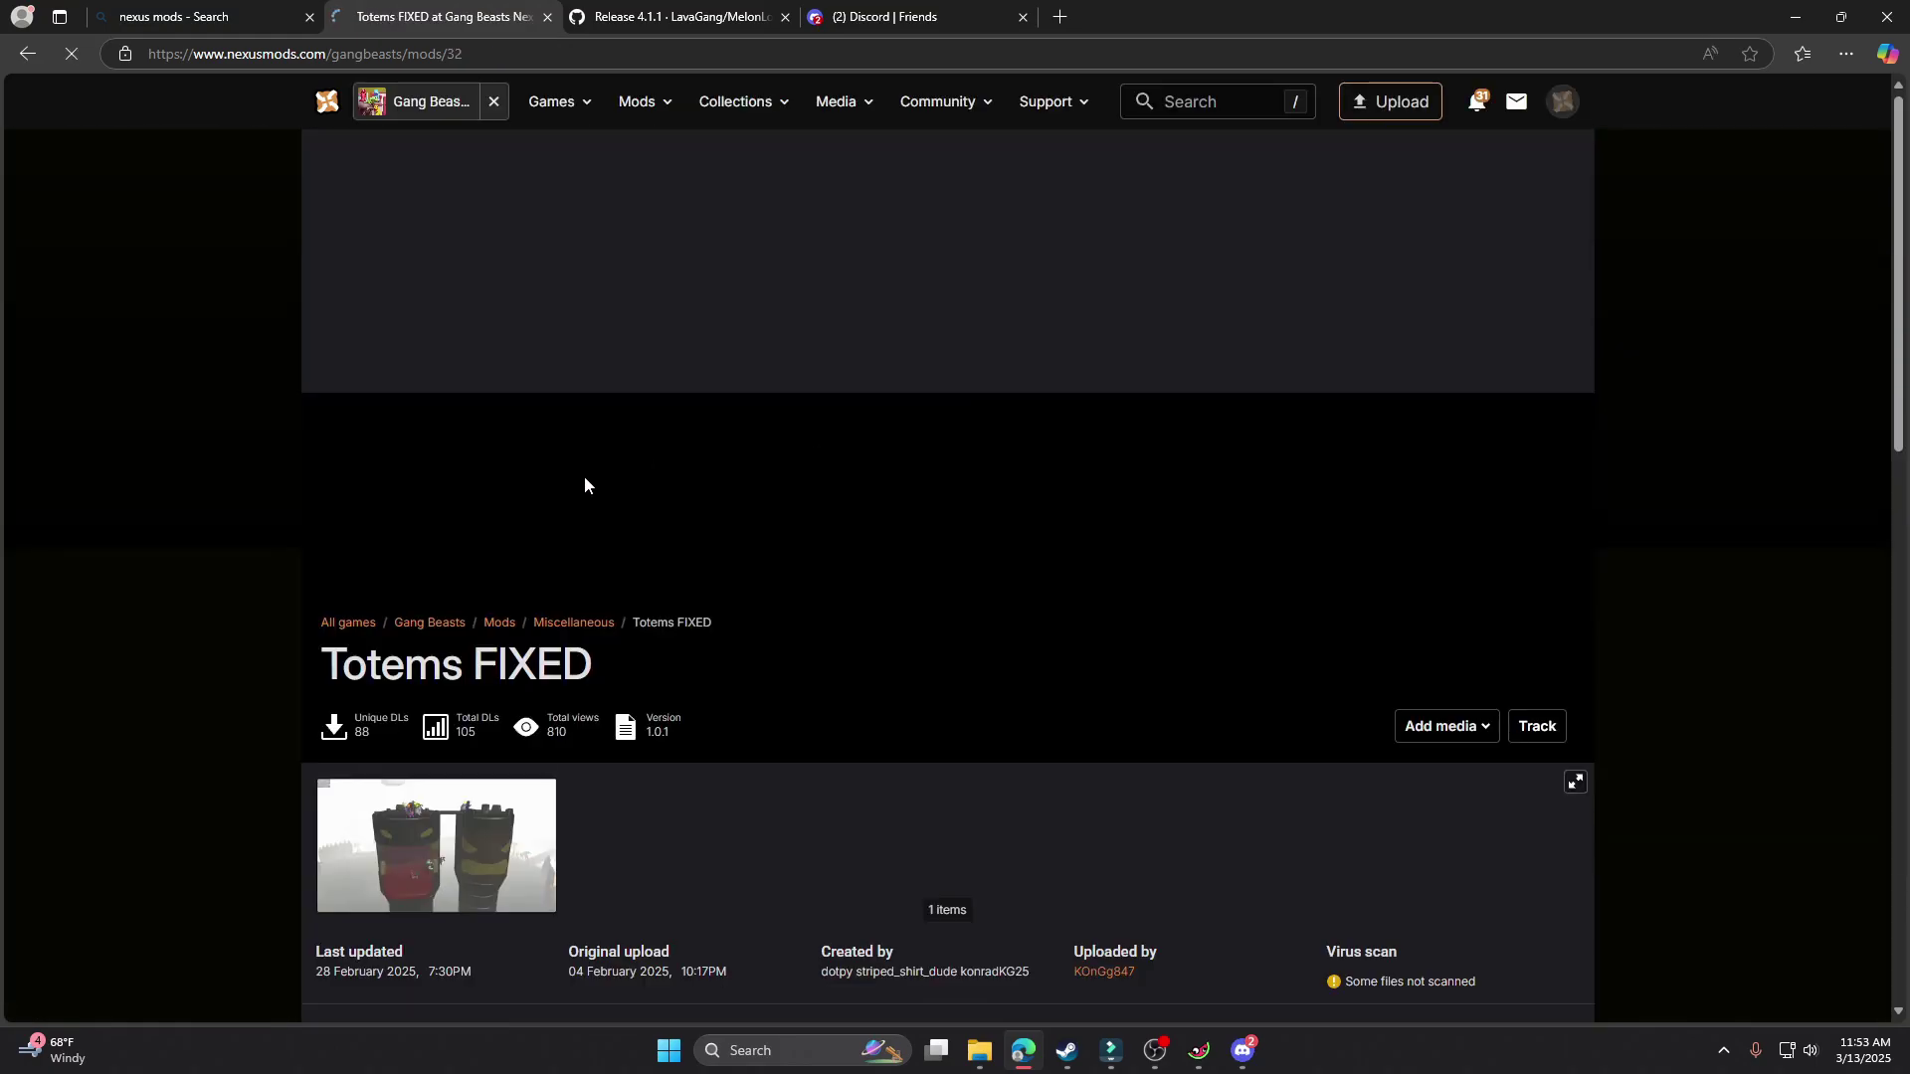
pyautogui.scroll(-4, 587, 677)
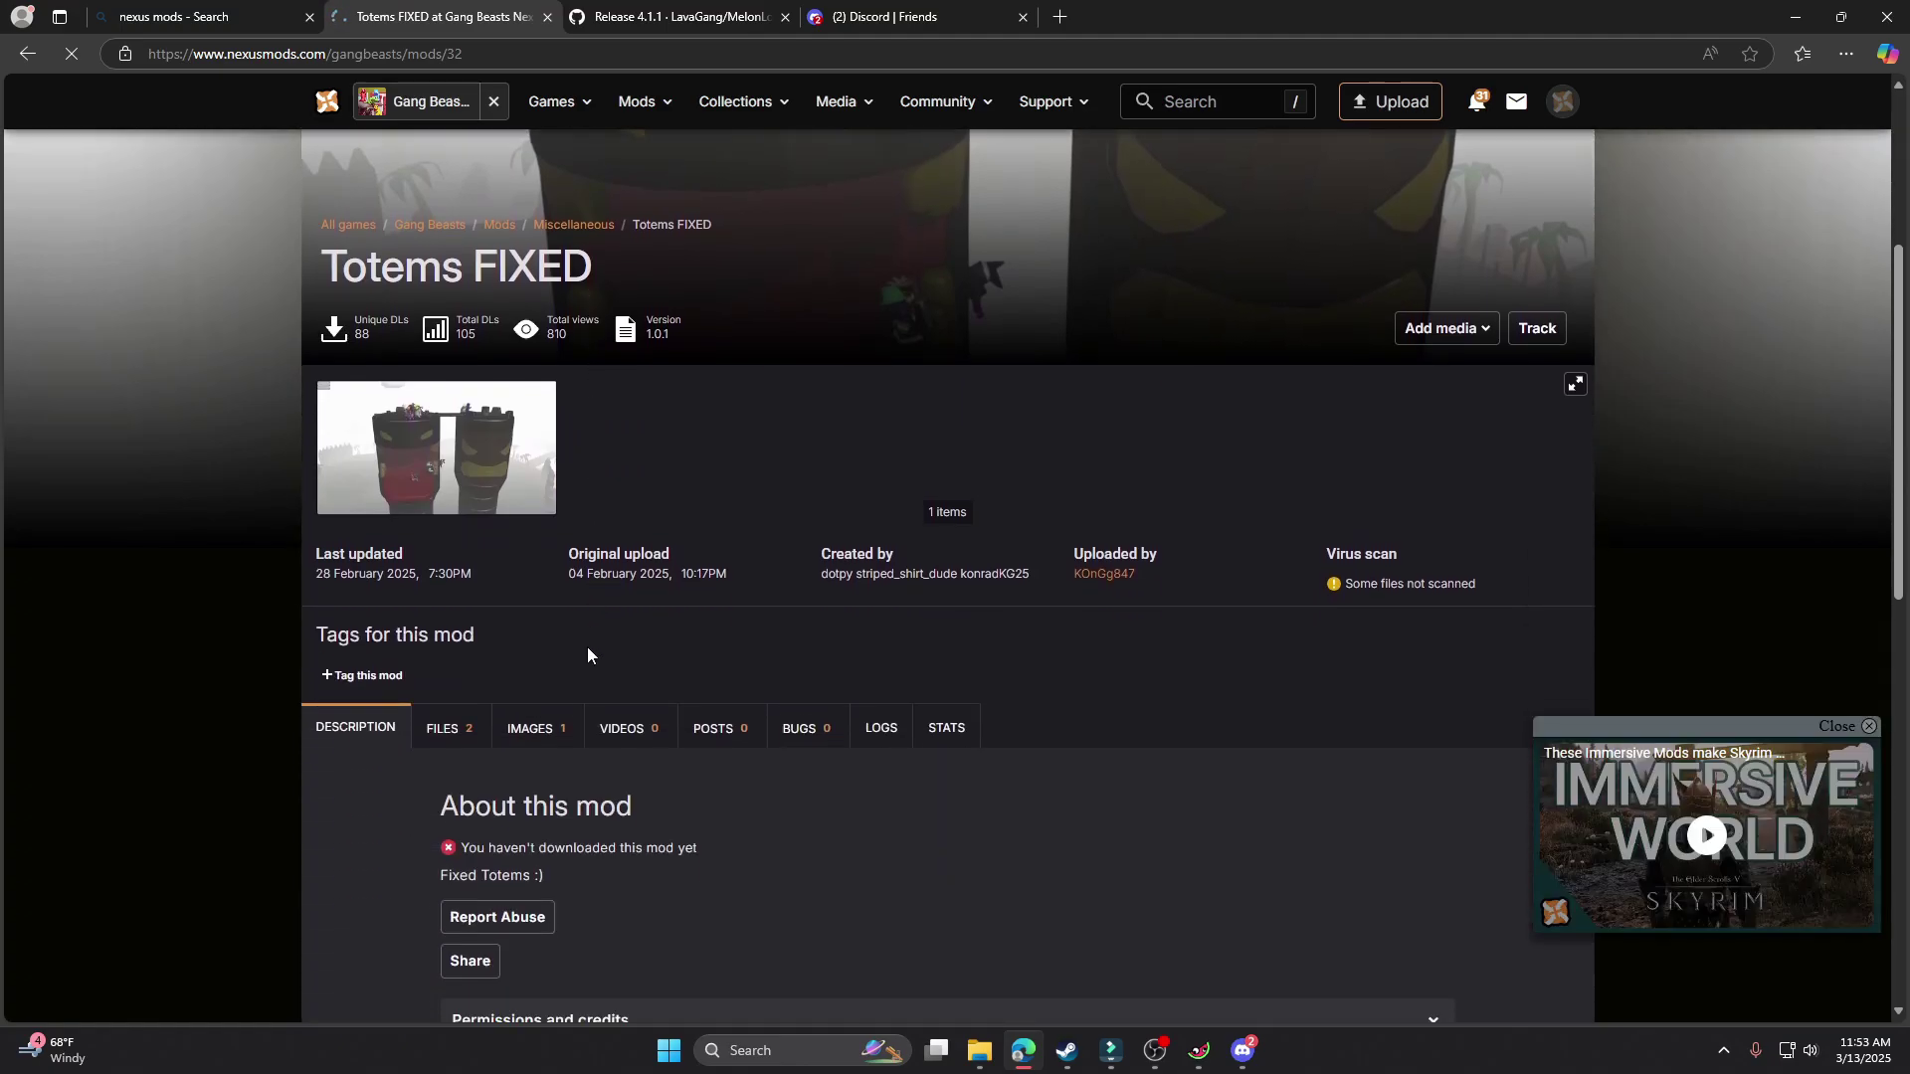
pyautogui.click(449, 728)
pyautogui.scroll(-5, 498, 701)
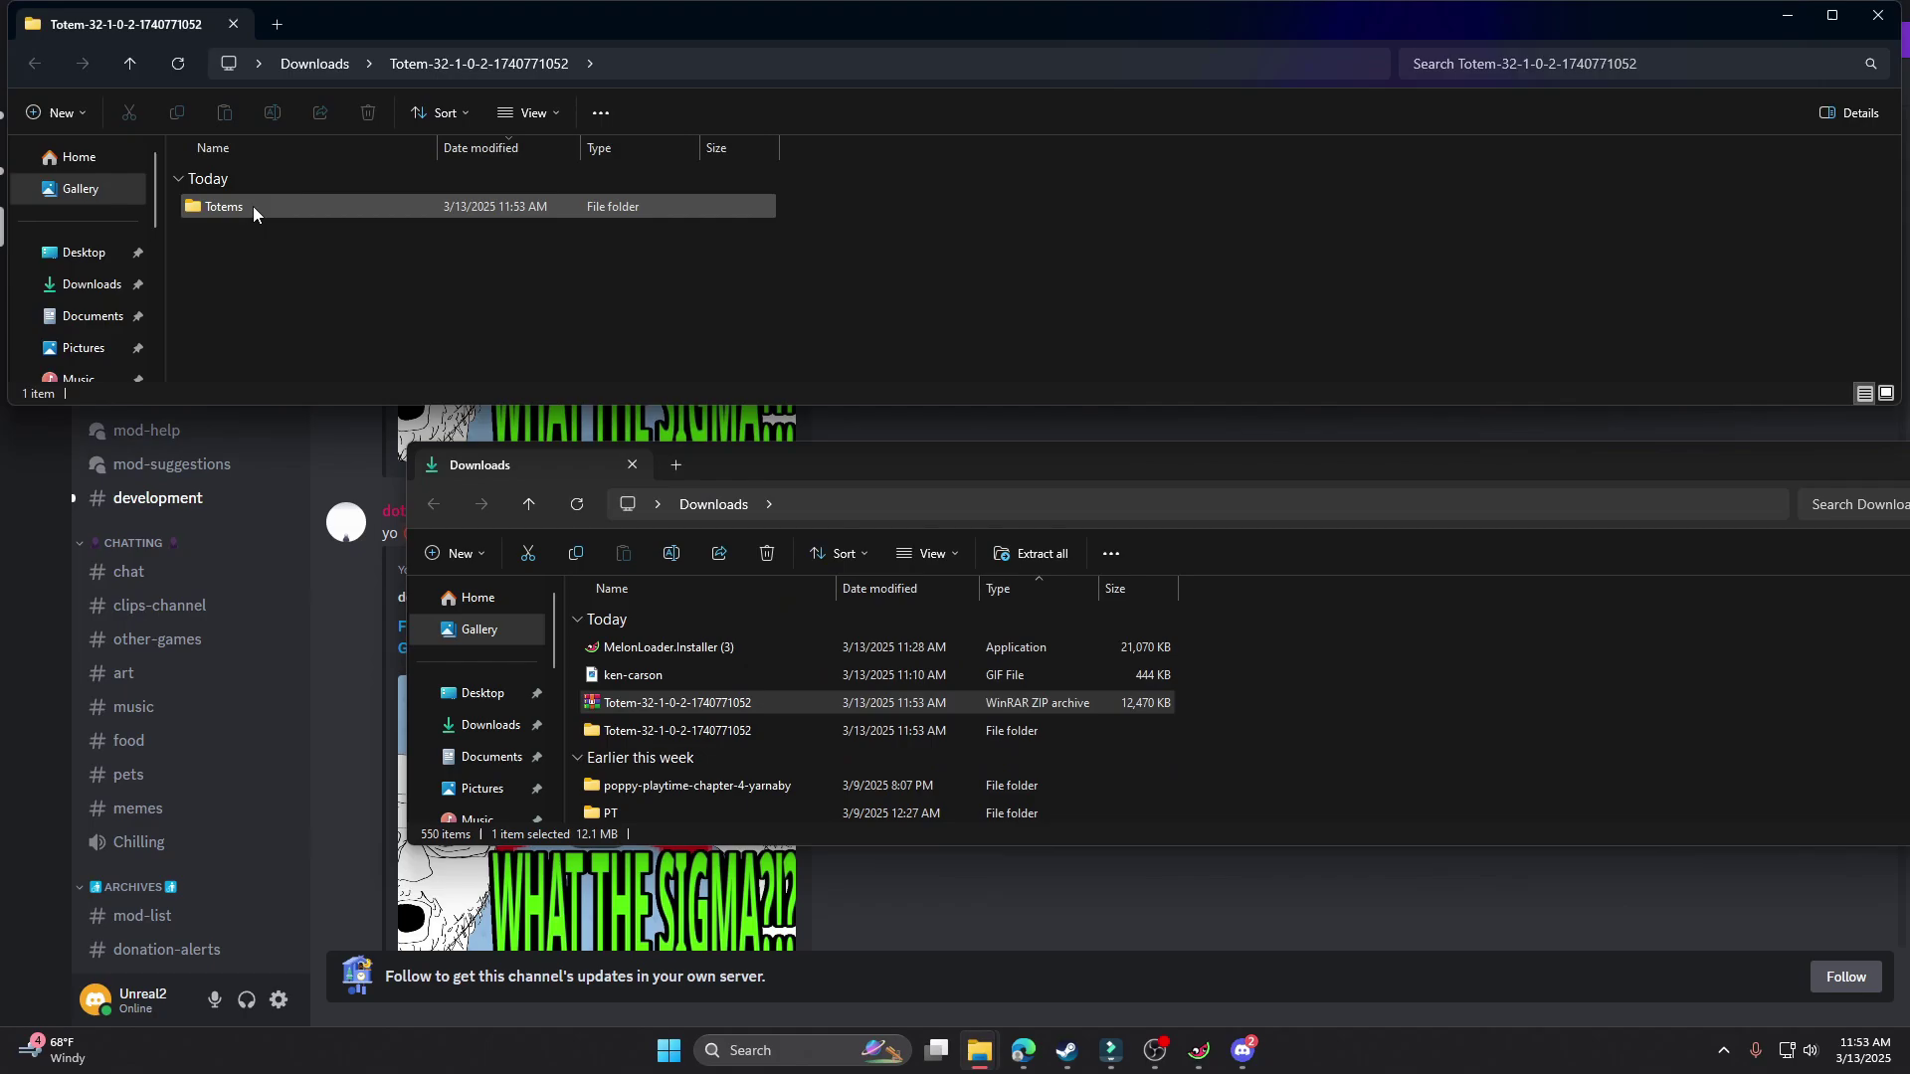
# - Inspect the Totems folder's aa.meta and aa bundle files, then move the Downloads window aside
pyautogui.doubleClick(252, 206)
pyautogui.doubleClick(223, 230)
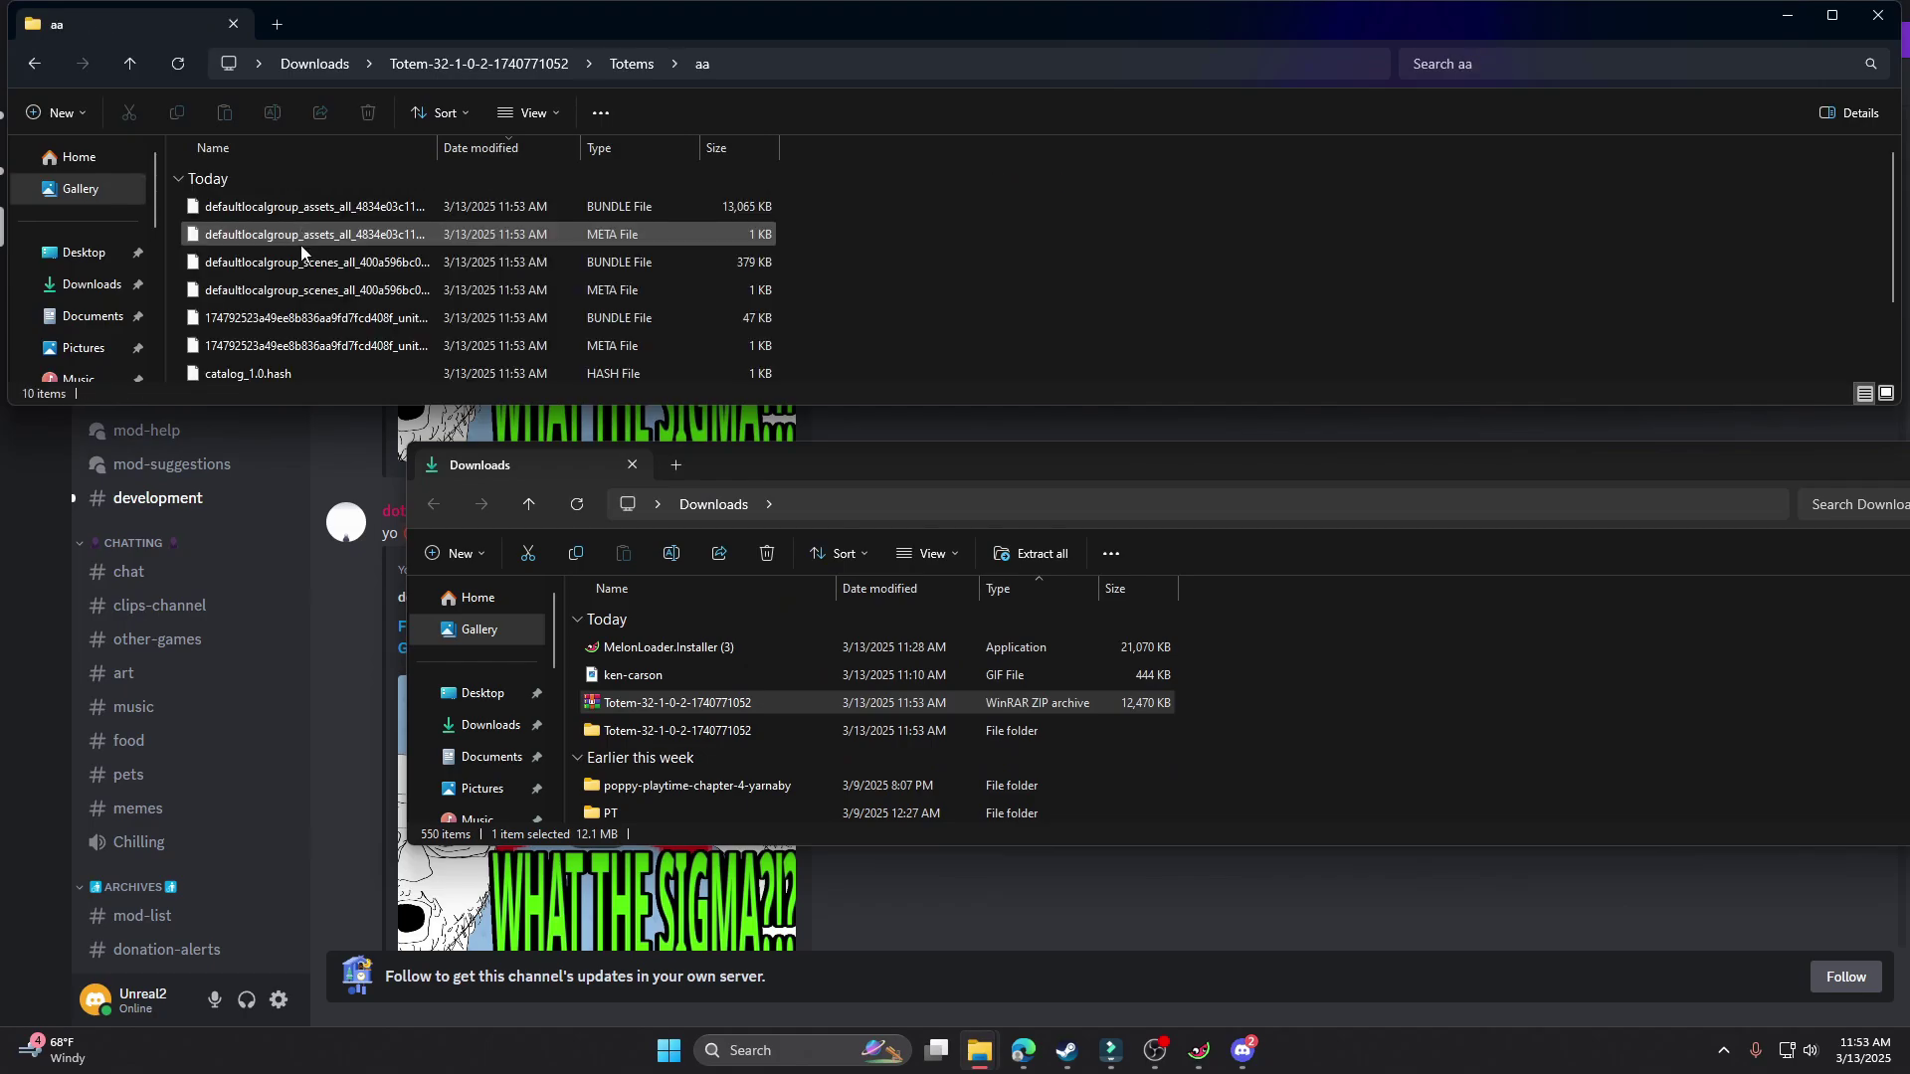
pyautogui.click(33, 62)
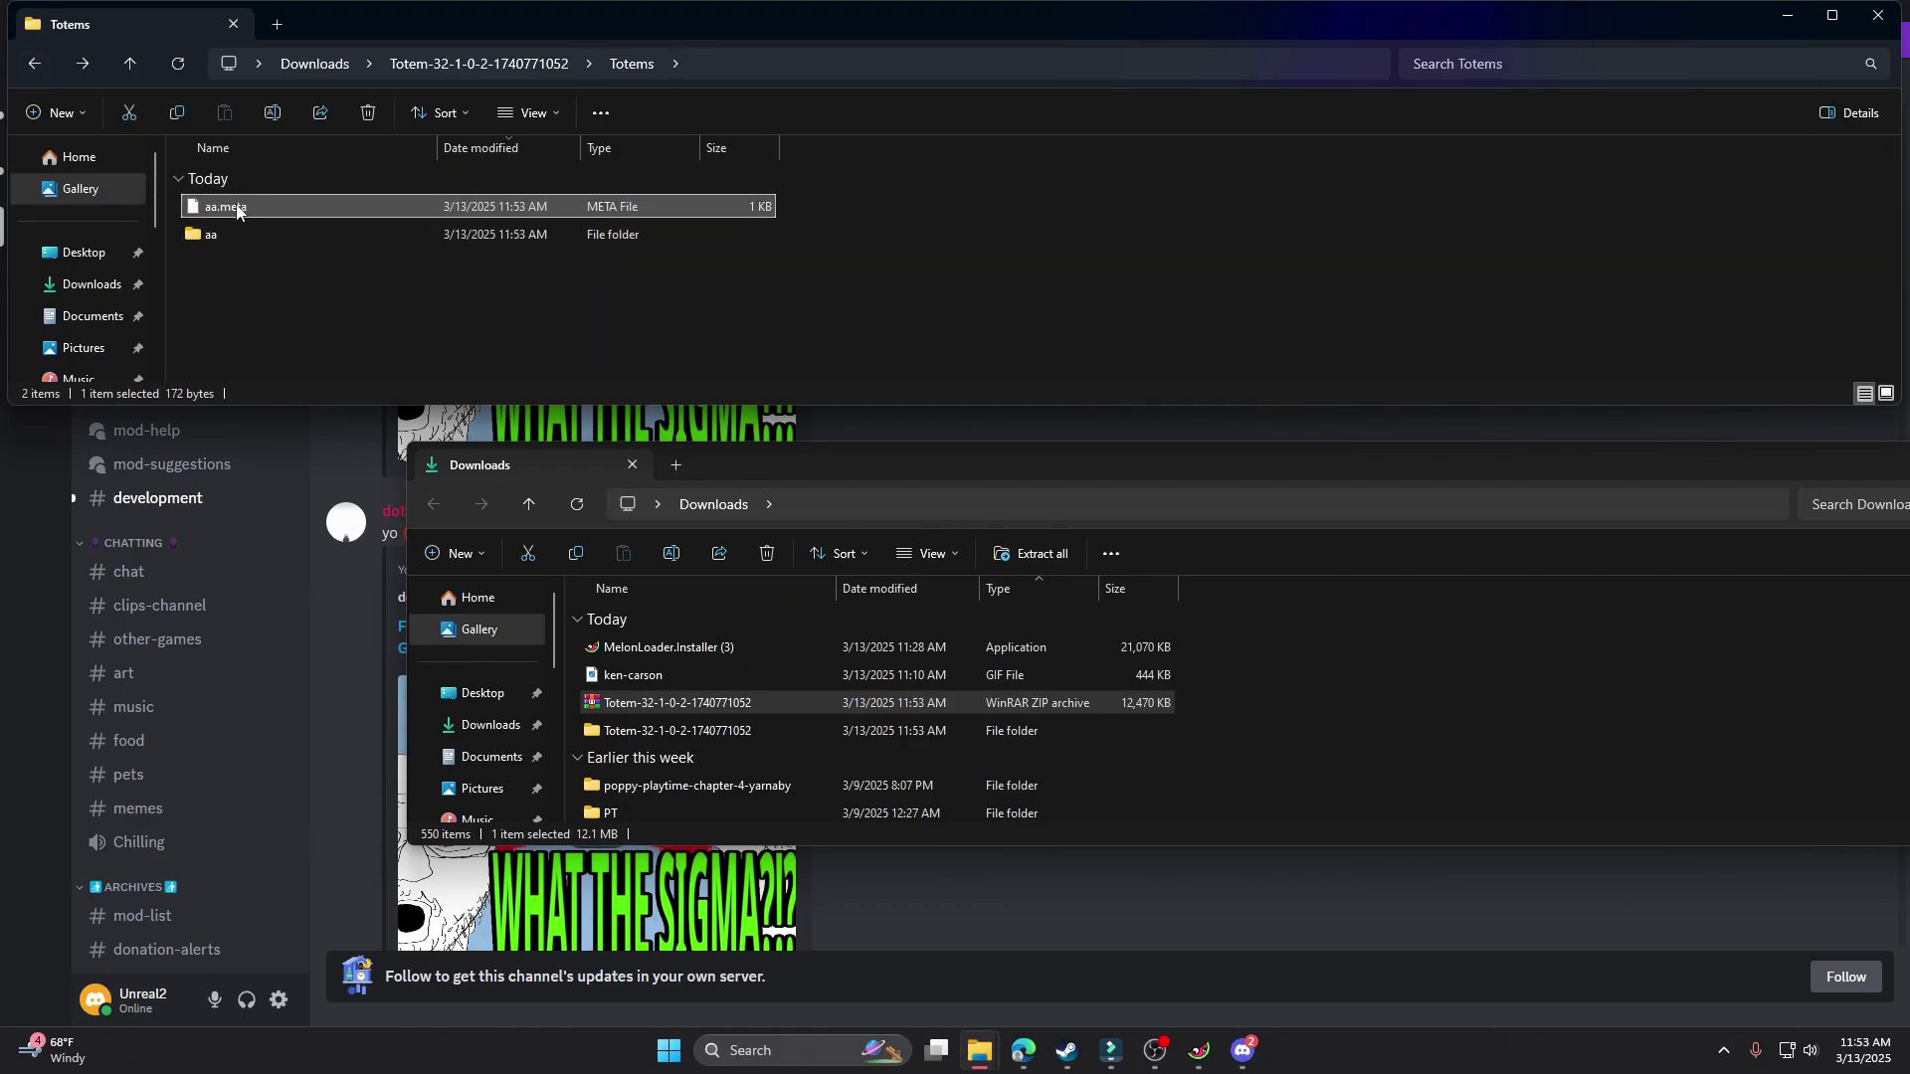
pyautogui.doubleClick(248, 236)
pyautogui.click(45, 70)
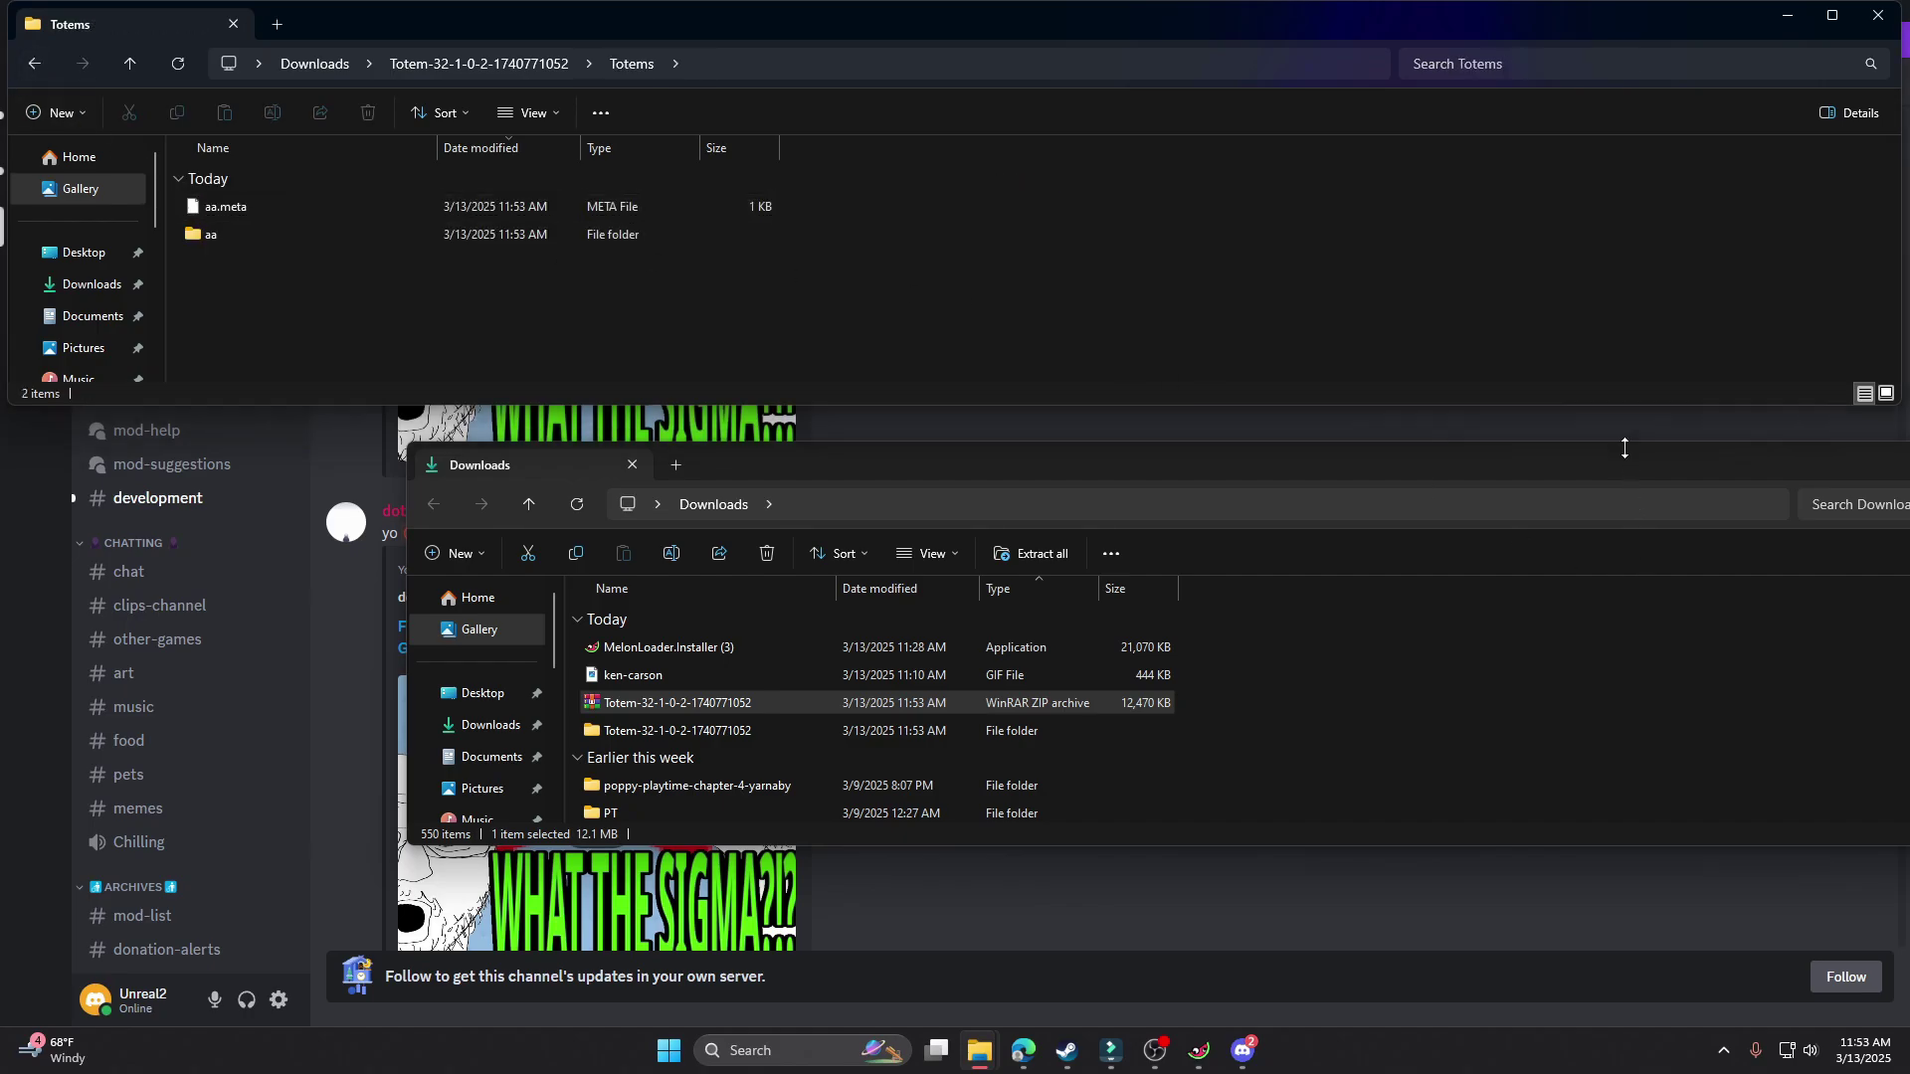
pyautogui.moveTo(1534, 487); pyautogui.dragTo(1534, 497)
pyautogui.moveTo(1010, 467); pyautogui.dragTo(537, 477)
# - Close Explorer, go to Discord's #nexus-updates channel and open the Totems FIXED link
pyautogui.click(1881, 20)
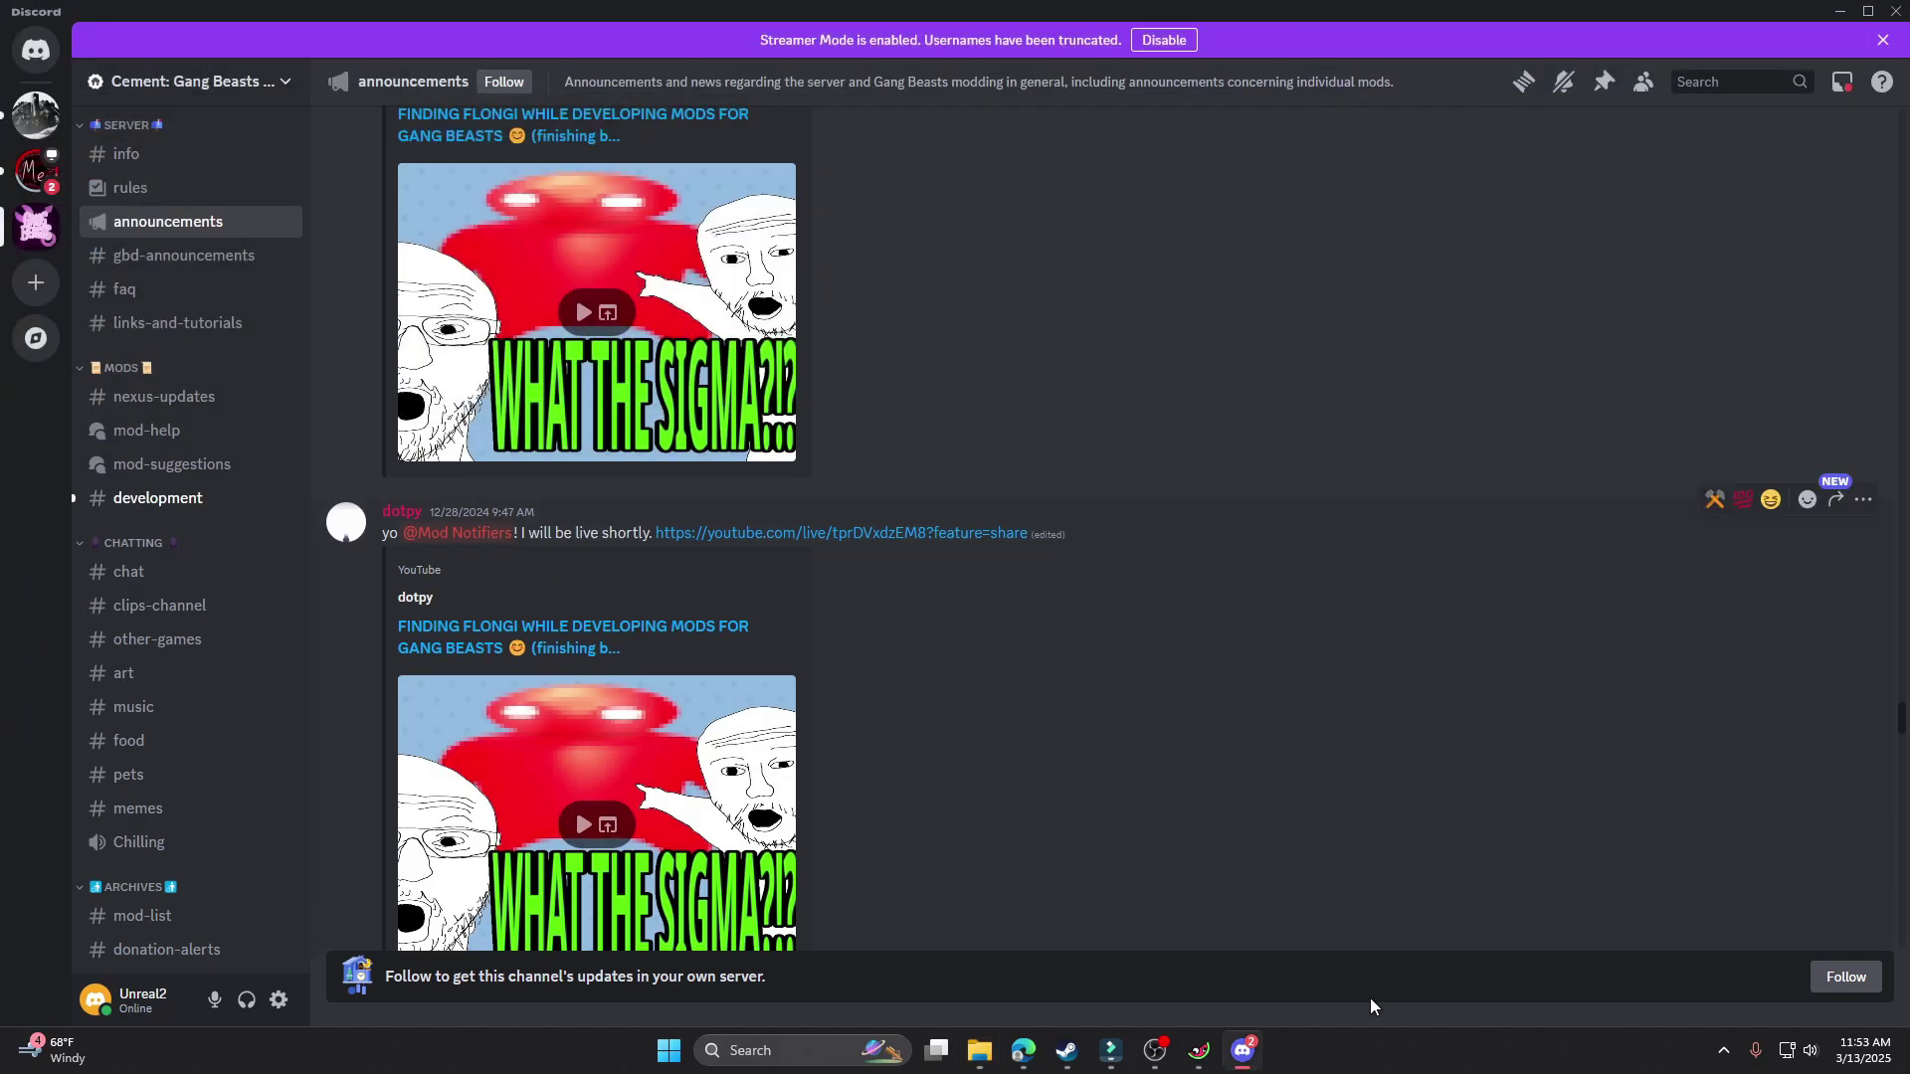
pyautogui.scroll(-5, 1162, 742)
pyautogui.scroll(-15, 1195, 686)
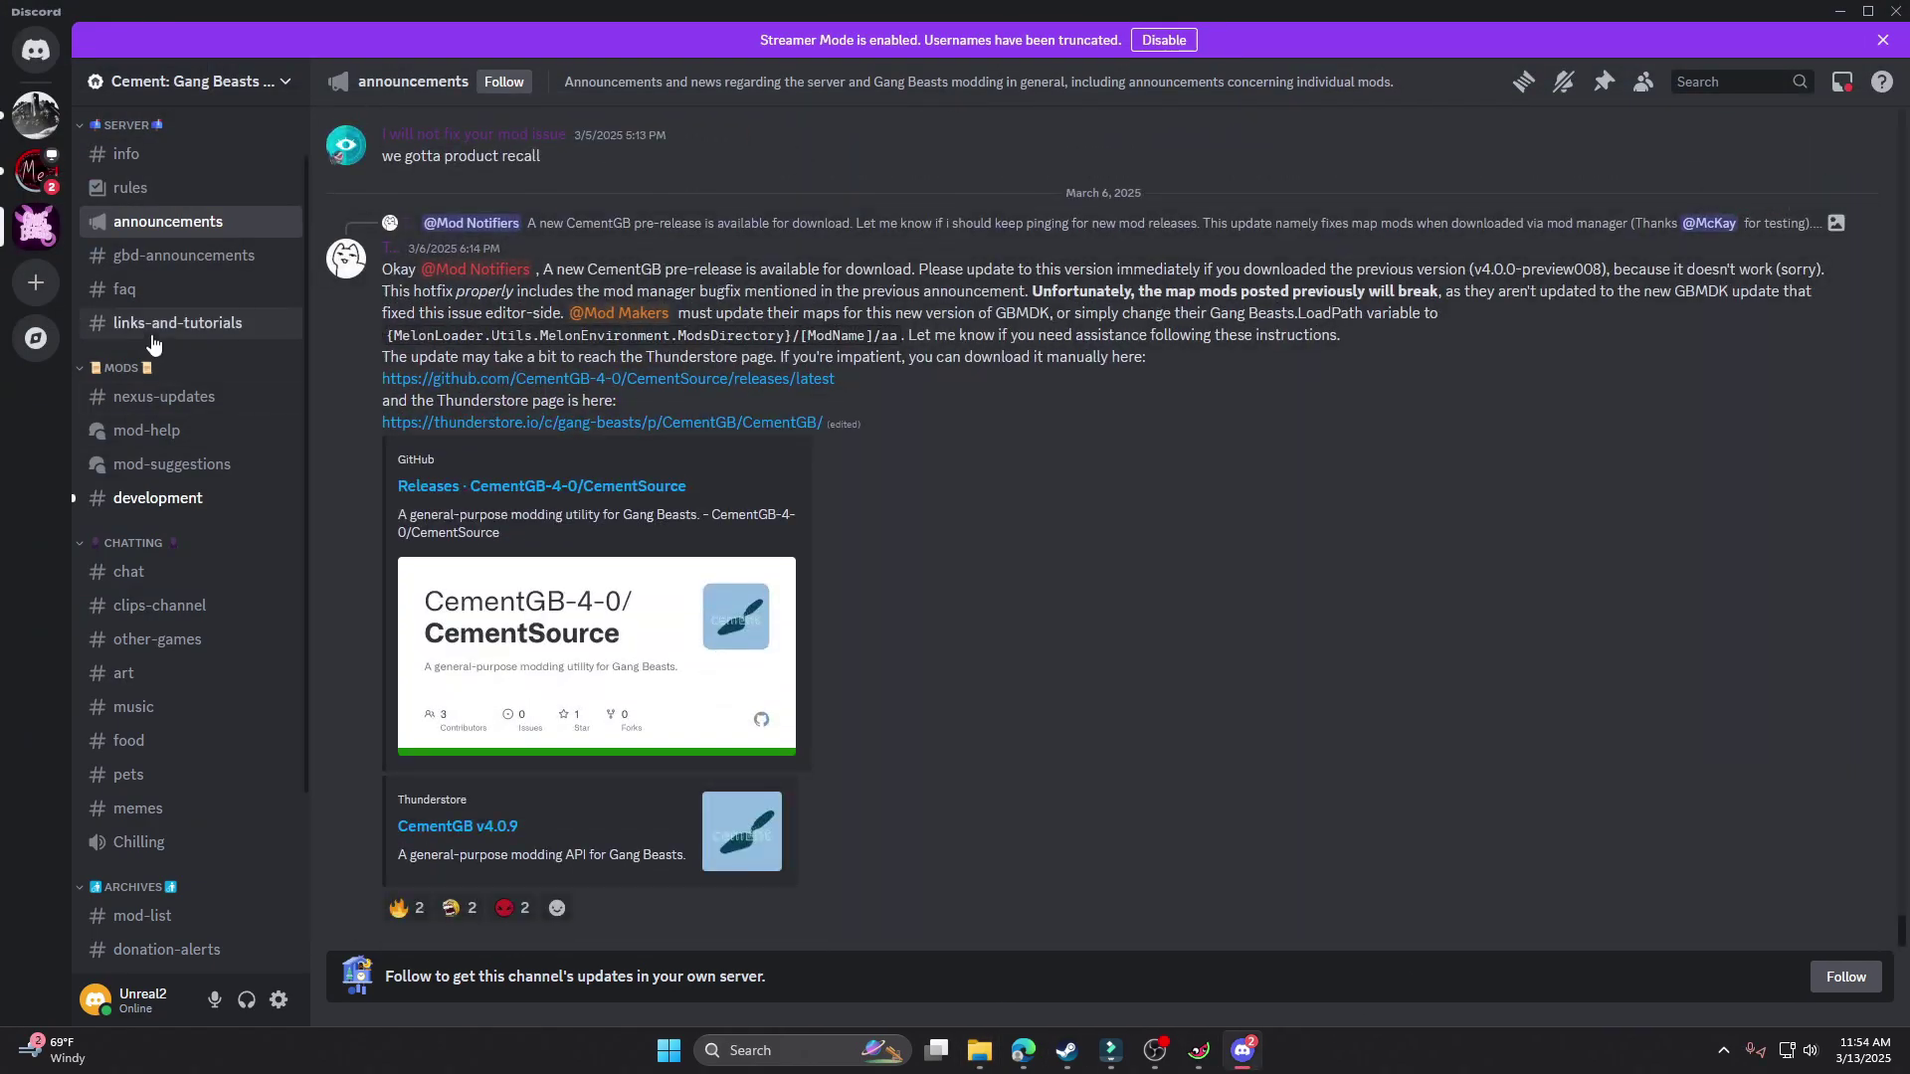
pyautogui.click(164, 429)
pyautogui.click(164, 396)
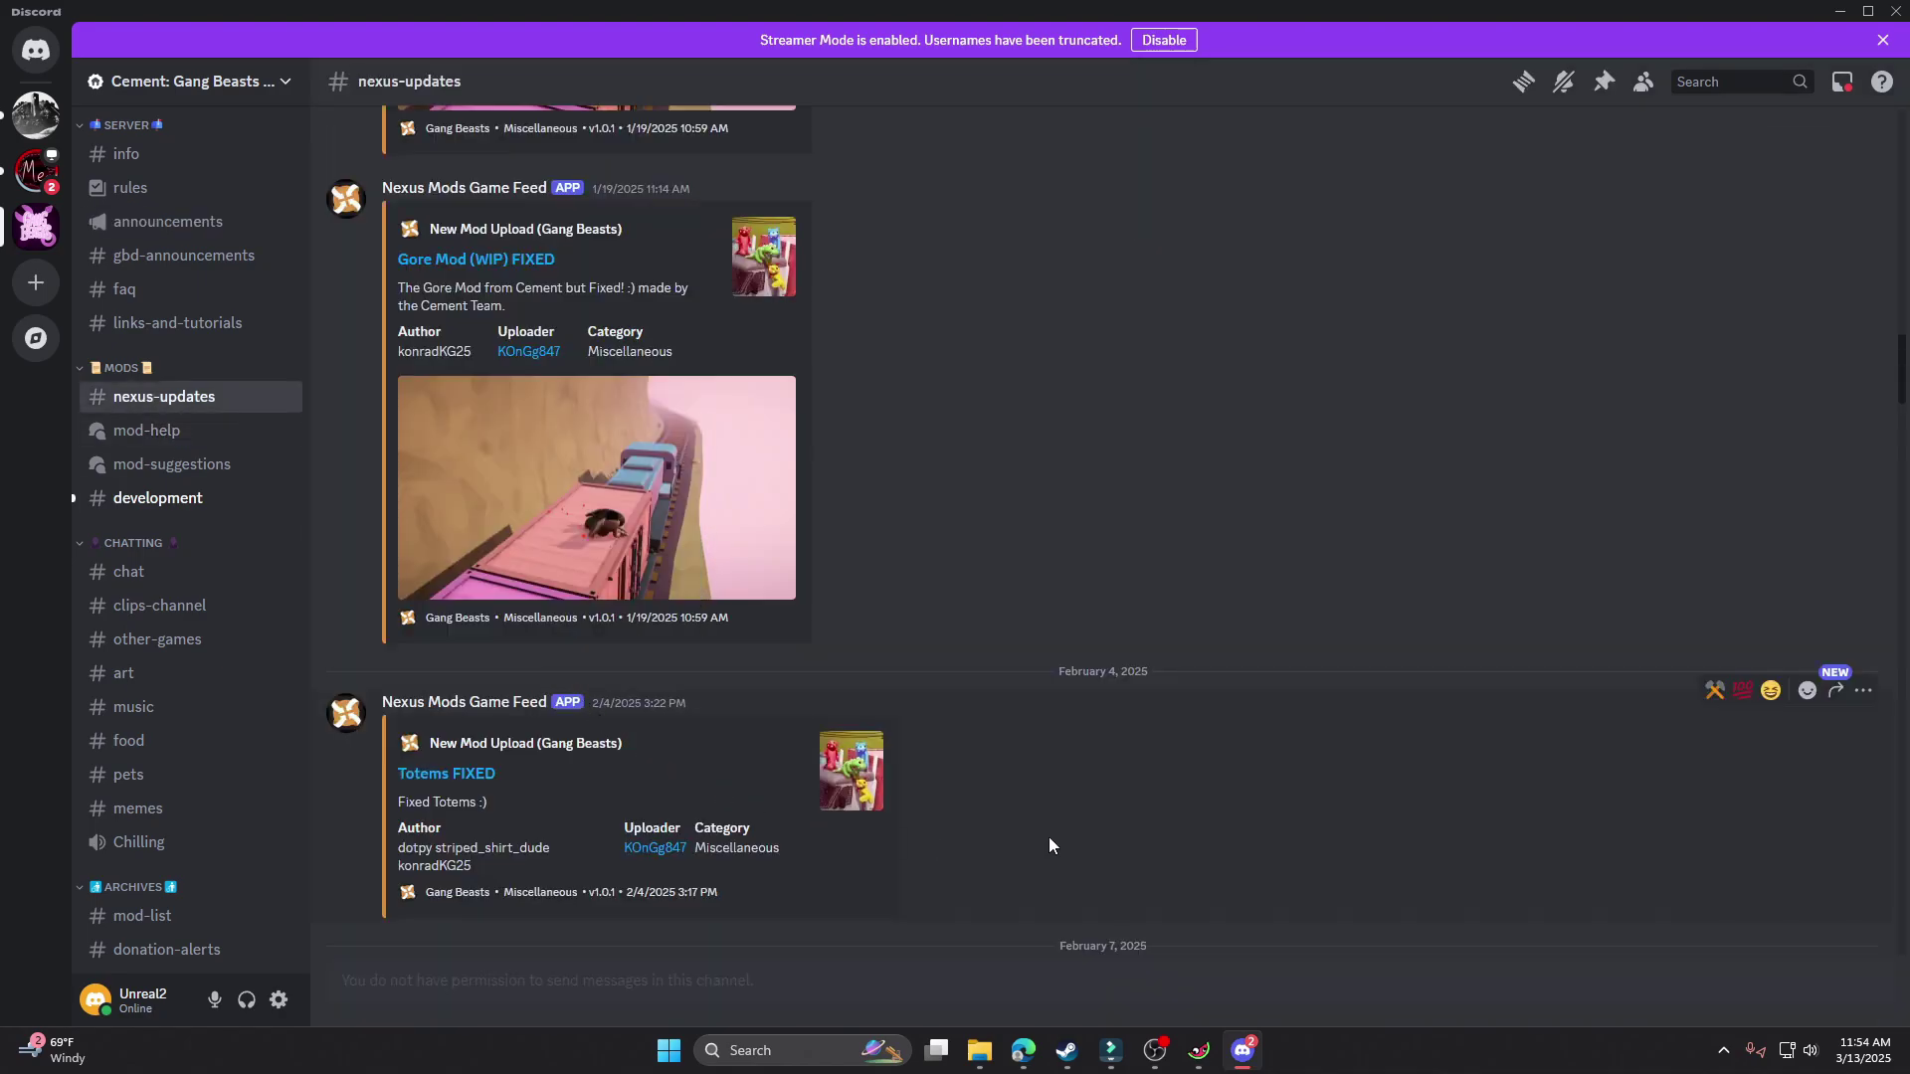
pyautogui.click(423, 775)
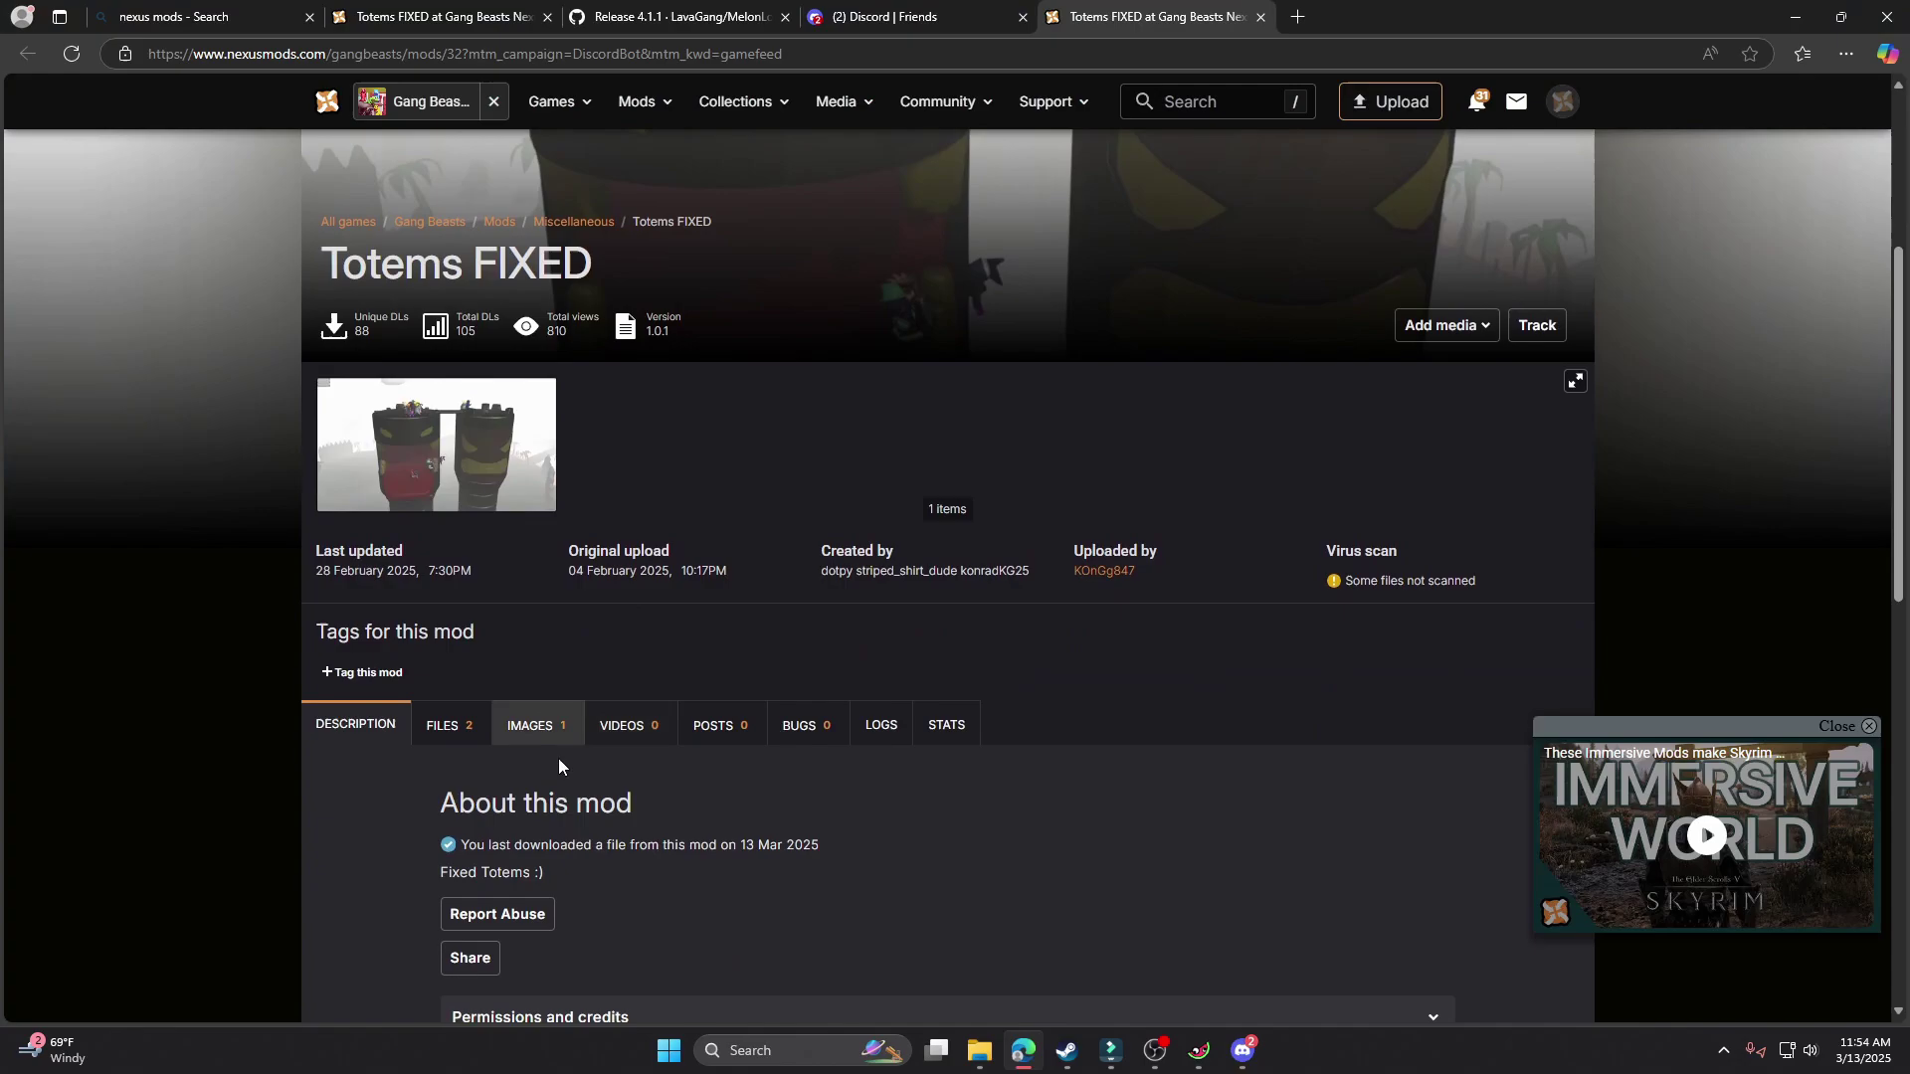
# - Check the Melonloader and CementGB requirements for Totems FIXED and view its files
pyautogui.scroll(-1, 558, 758)
pyautogui.scroll(-3, 661, 773)
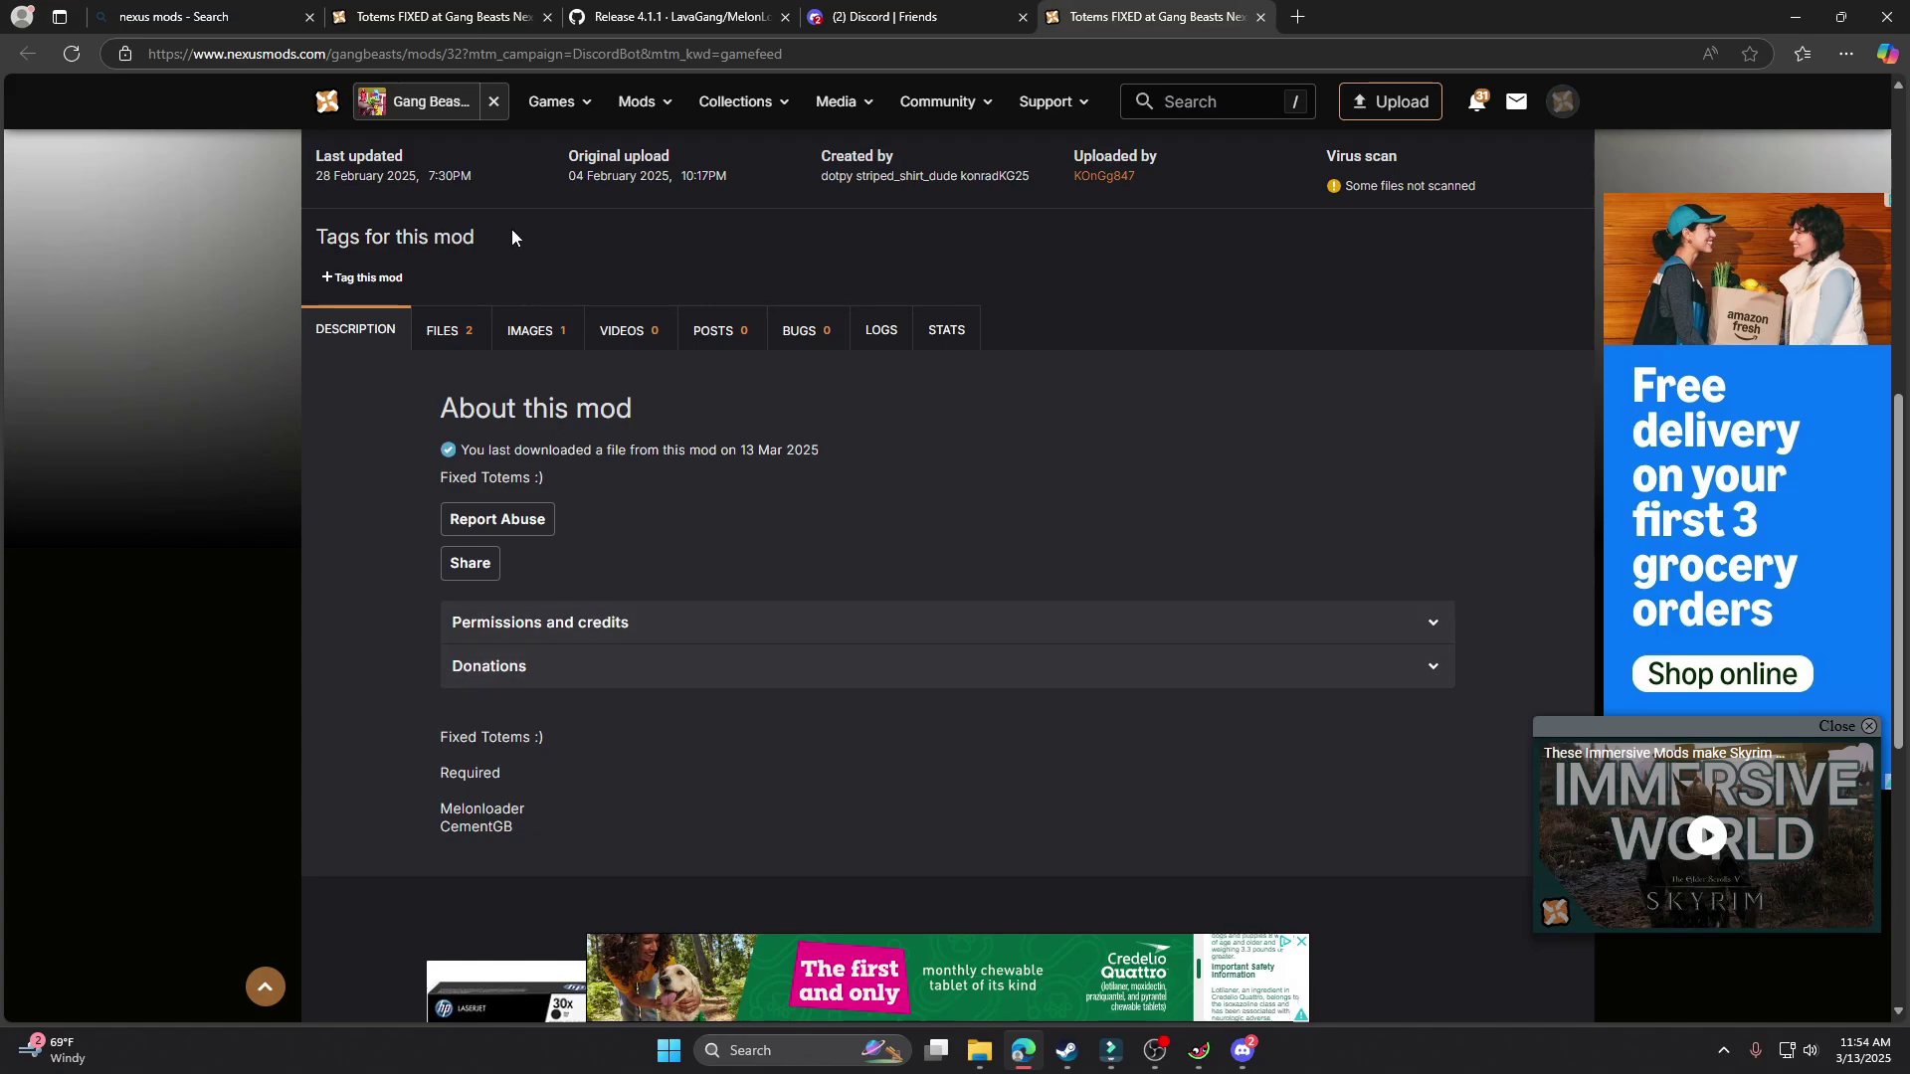
pyautogui.click(447, 330)
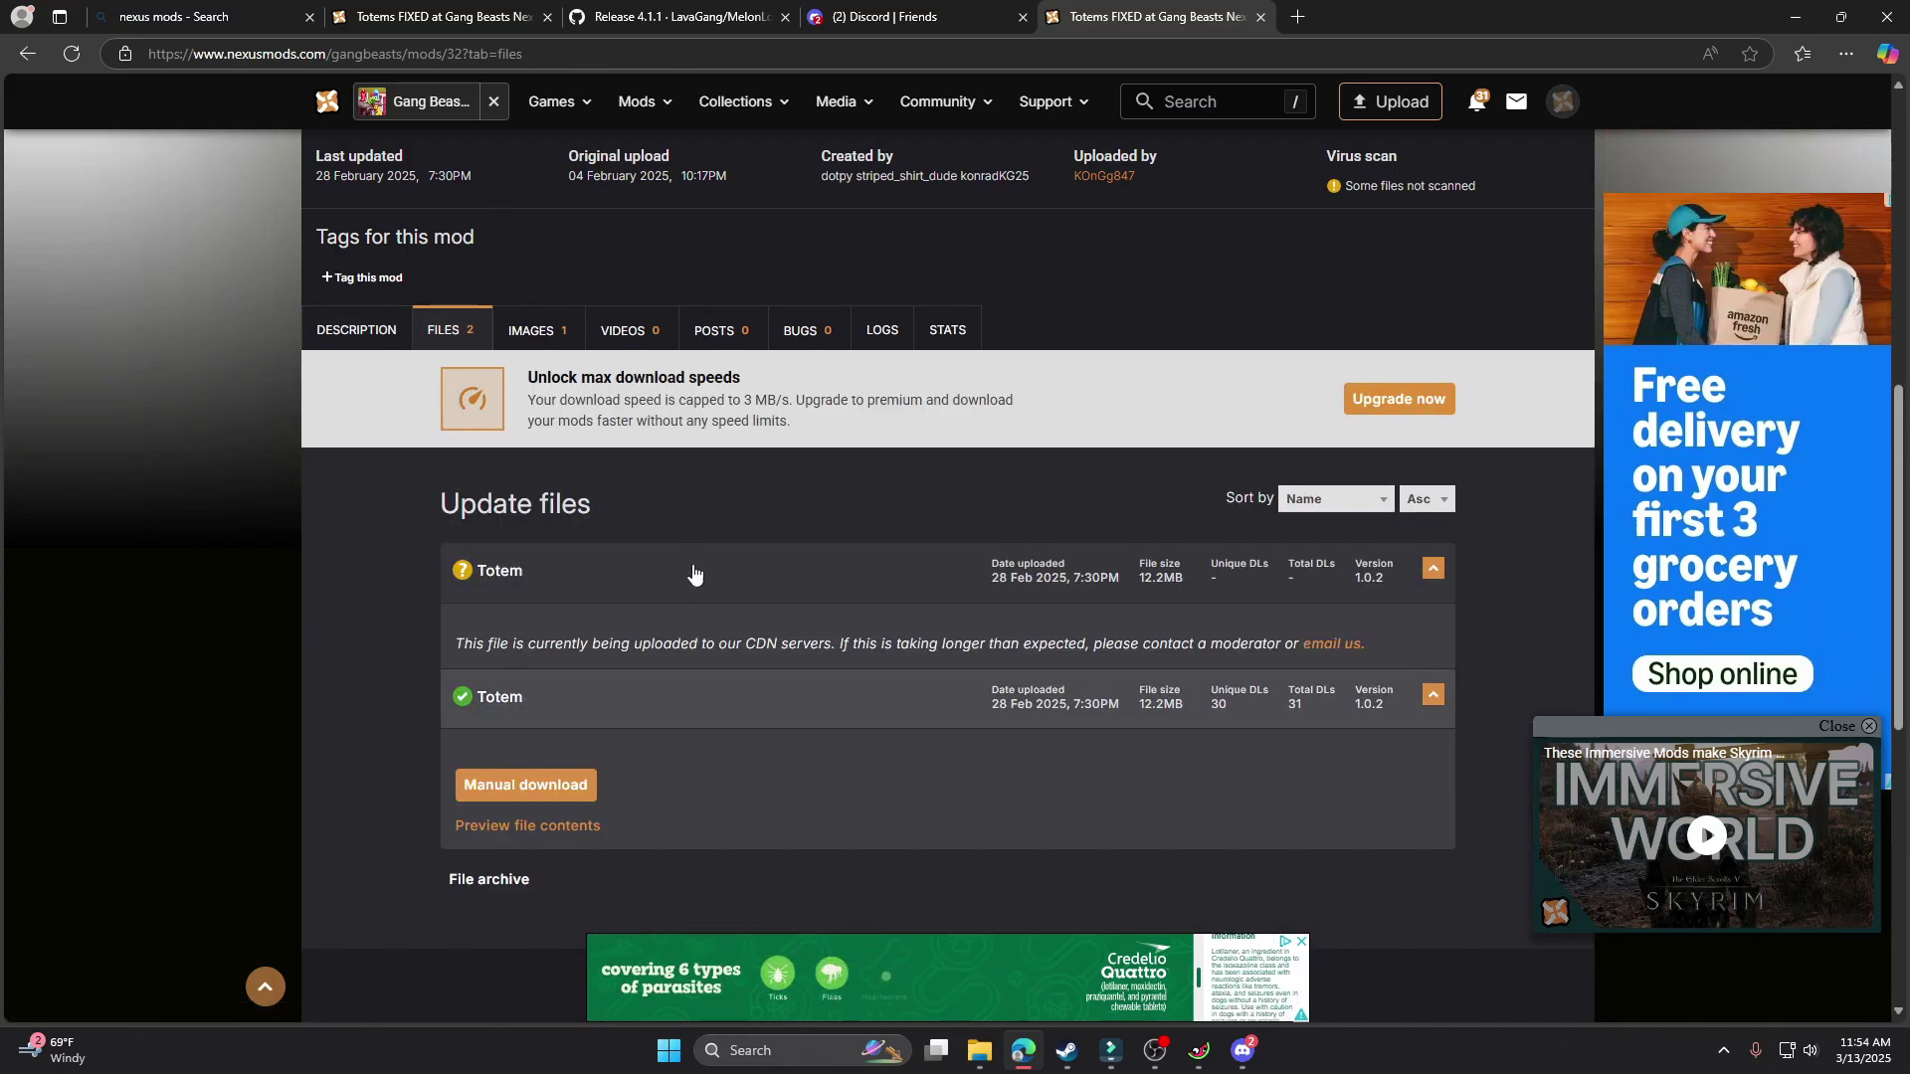
# - Bring the Mods folder window forward from the taskbar, then switch to OBS Studio
pyautogui.moveTo(986, 1053)
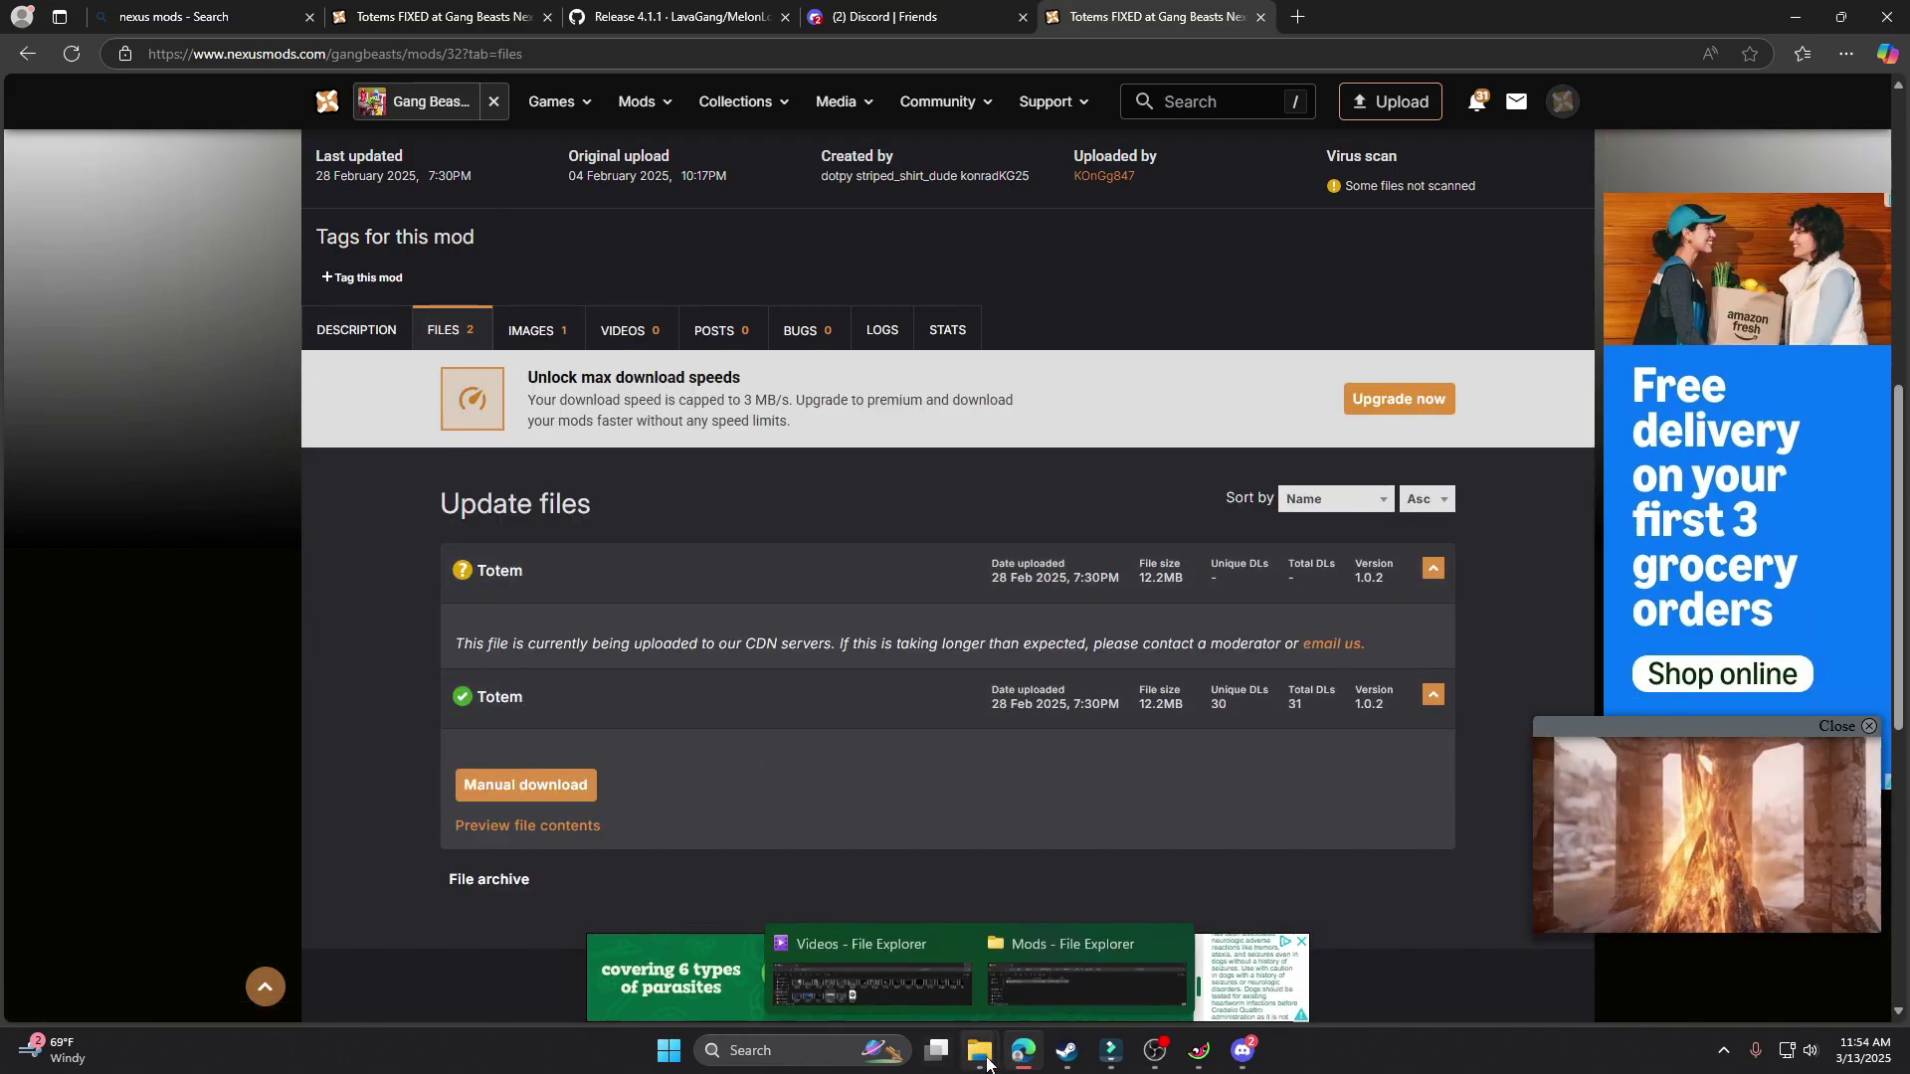
pyautogui.click(1124, 980)
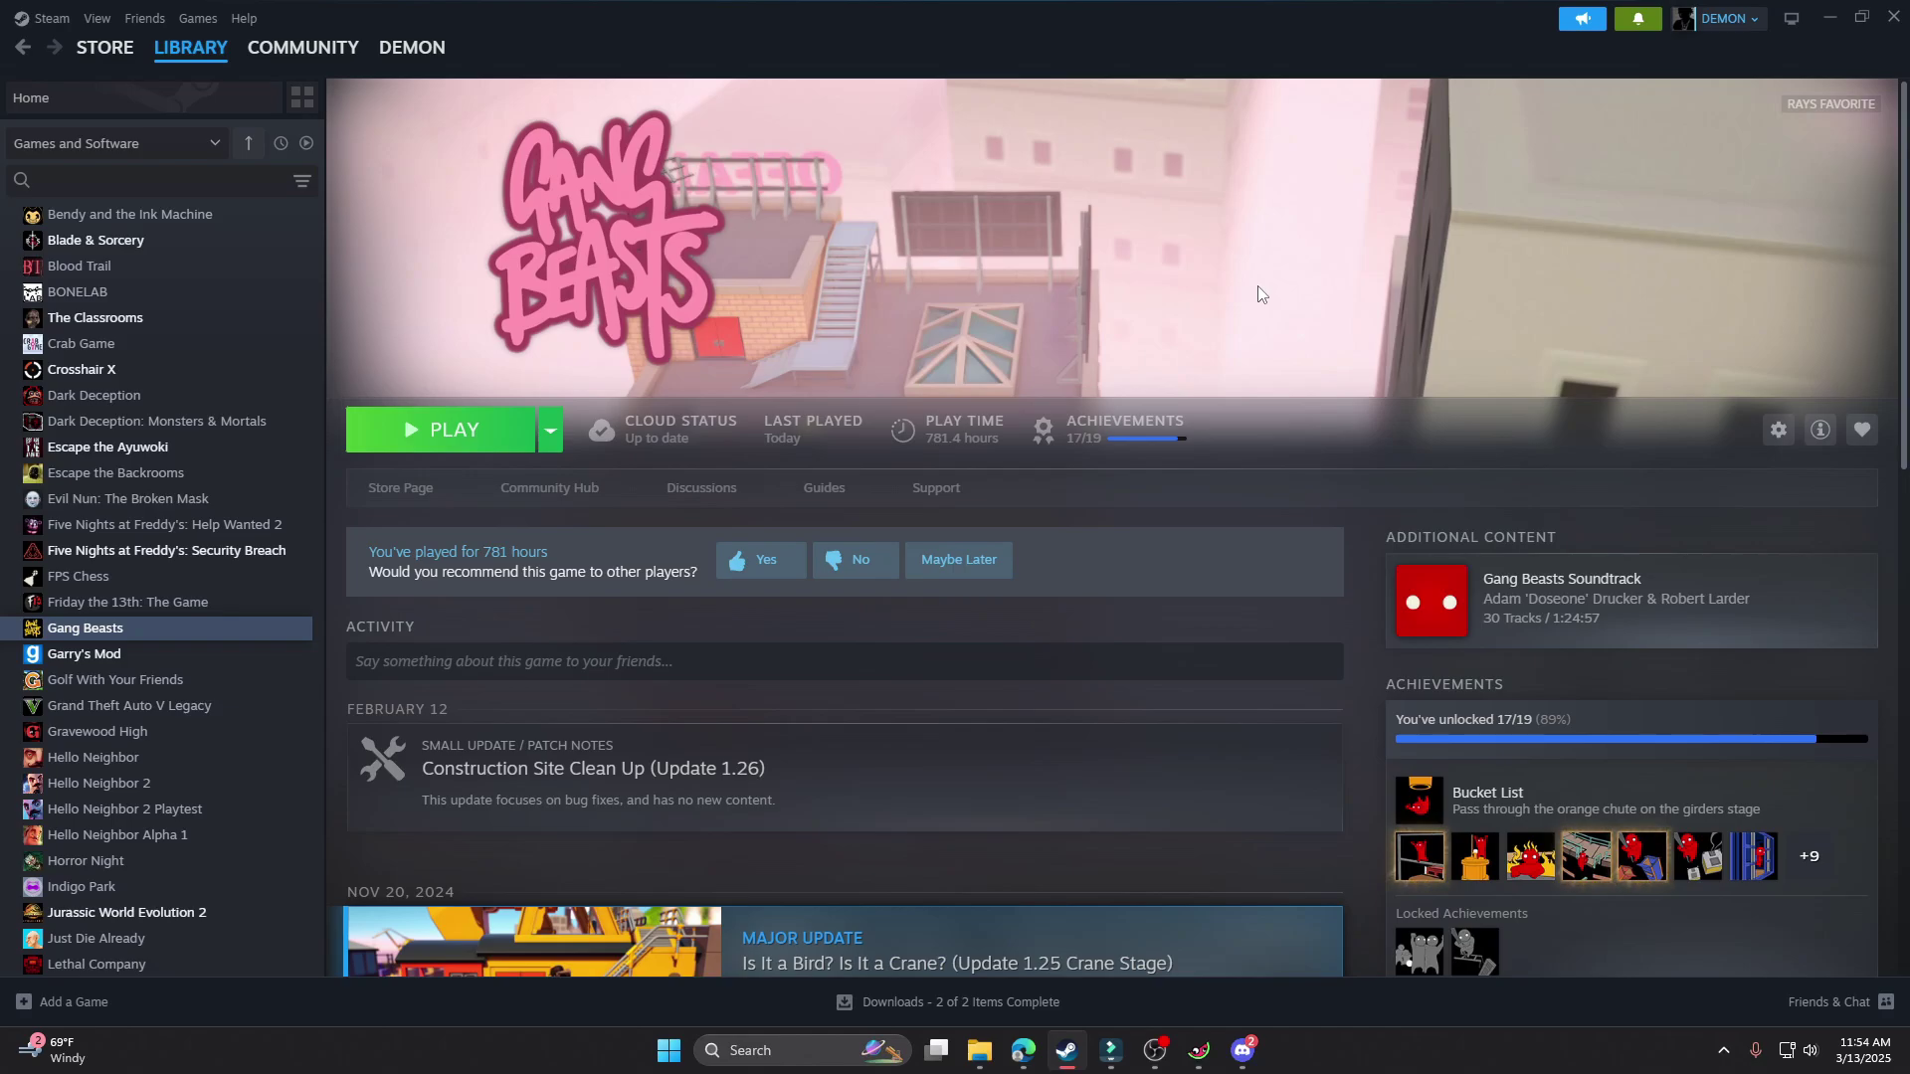
pyautogui.click(1155, 1050)
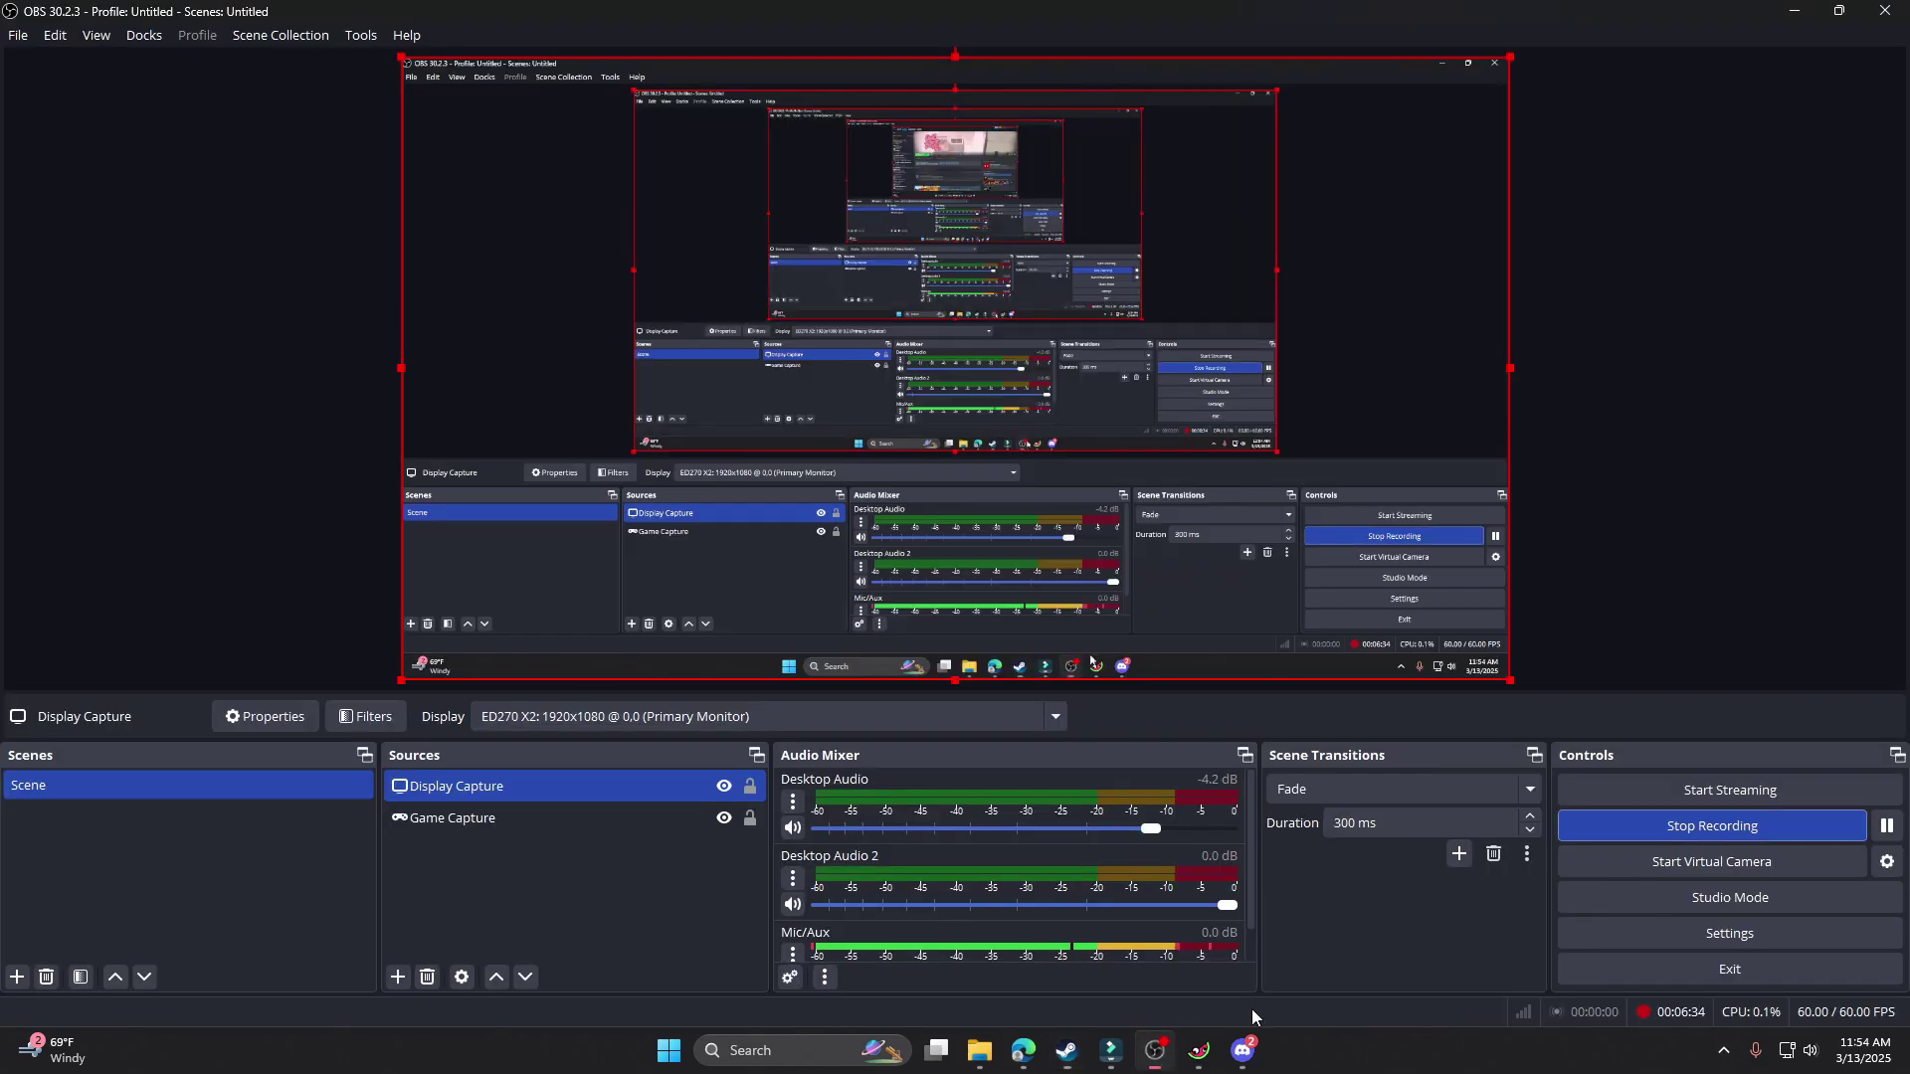